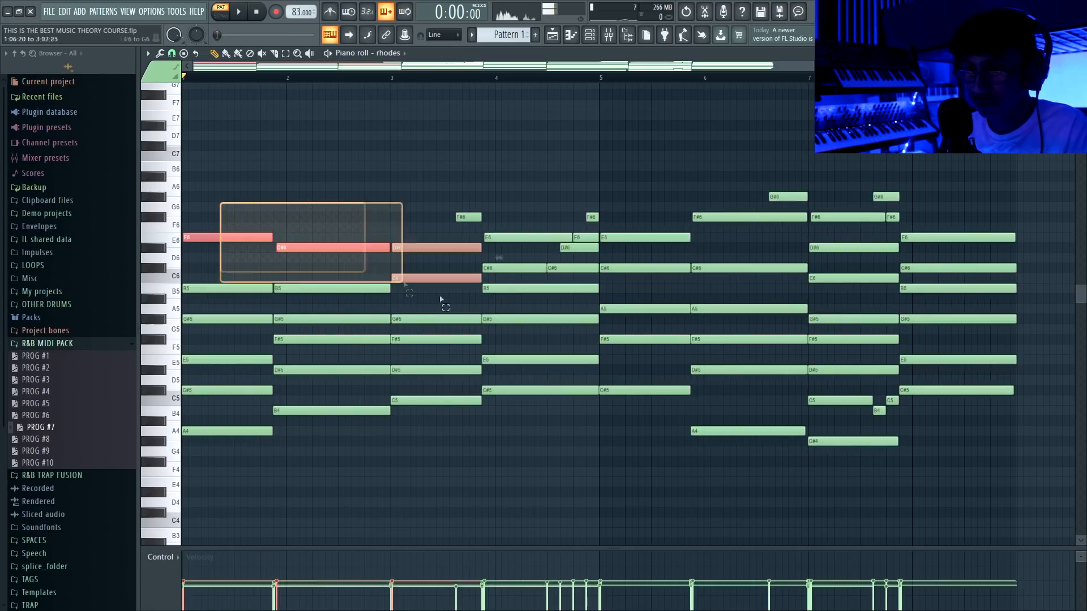
ctrl+click(769, 396)
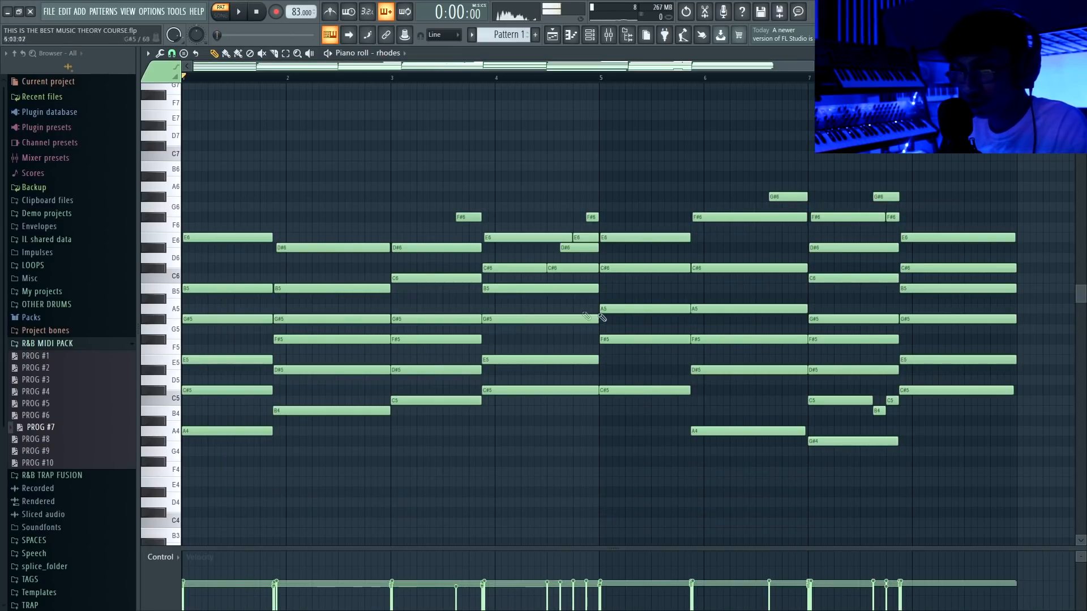
drag(240, 193, 962, 499)
ctrl+click(781, 459)
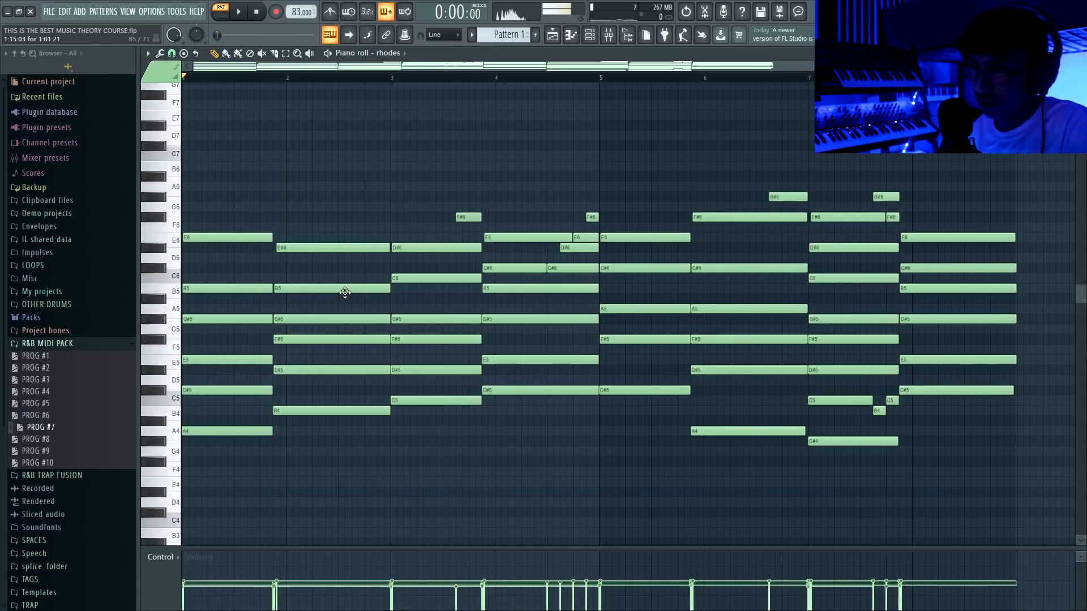
- Play back the rhodes chord progression and set the project tempo to 100 BPM
key(space)
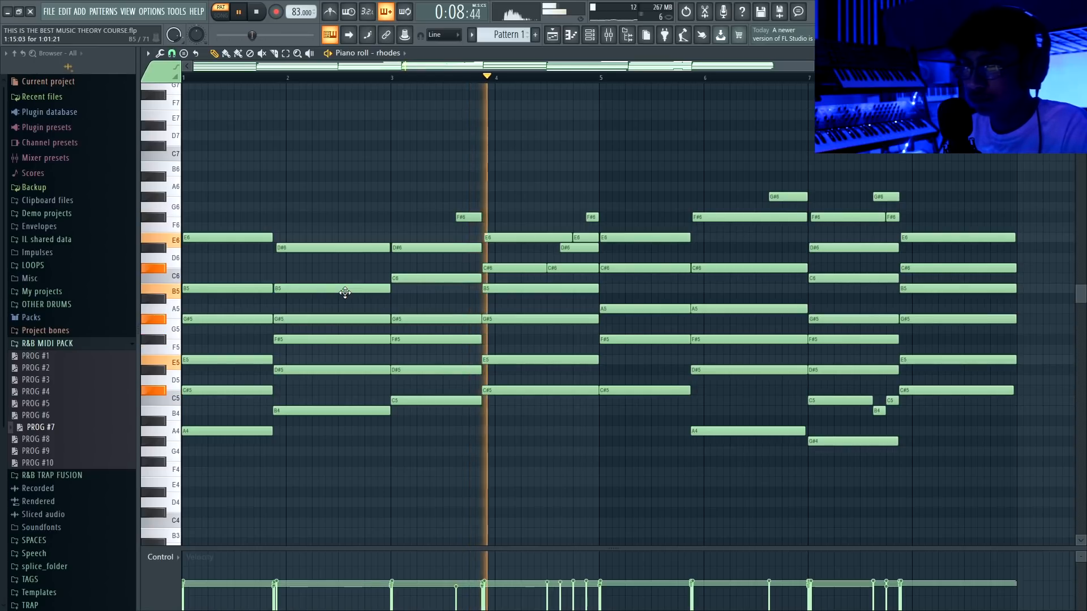
click(333, 14)
drag(295, 12, 295, 2)
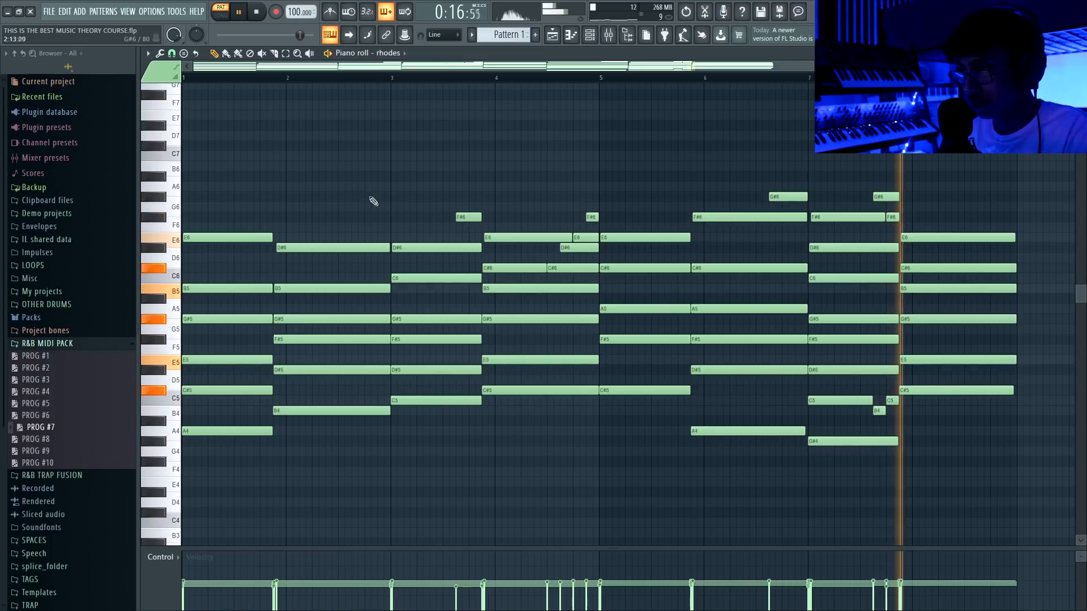
scroll(373, 203, down, 2)
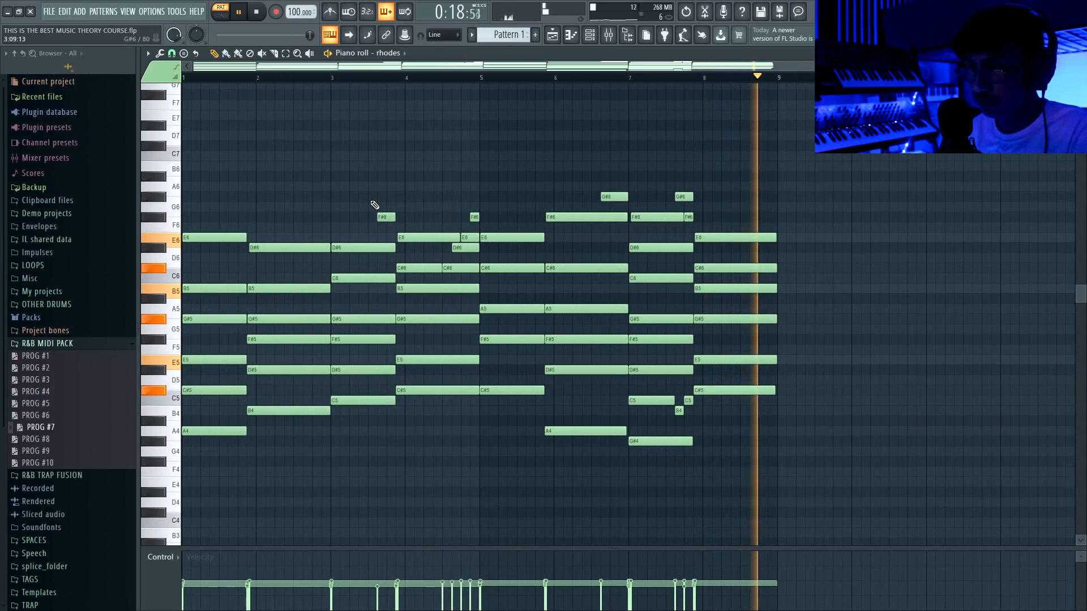
key(space)
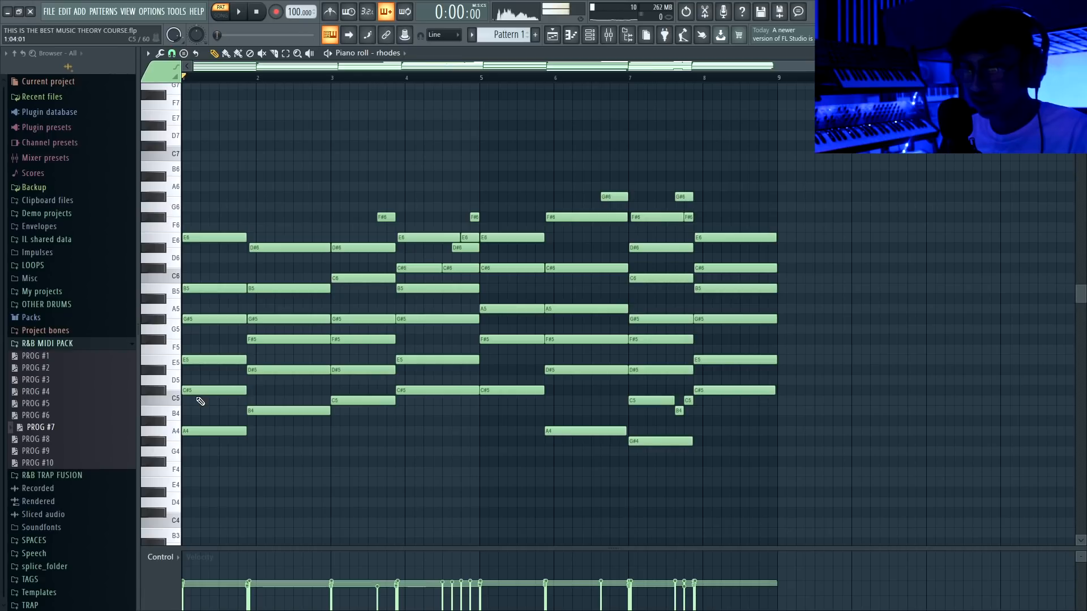
- Transpose all the rhodes chord notes up three semitones and audition the progression
key(shift+Up)
key(shift+Up)
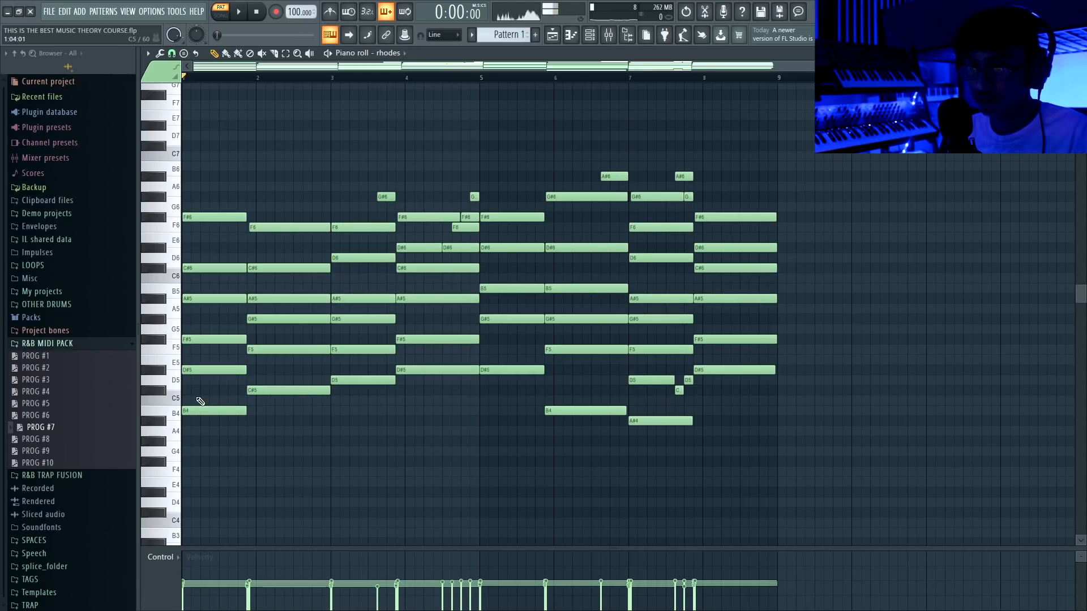
key(space)
key(space)
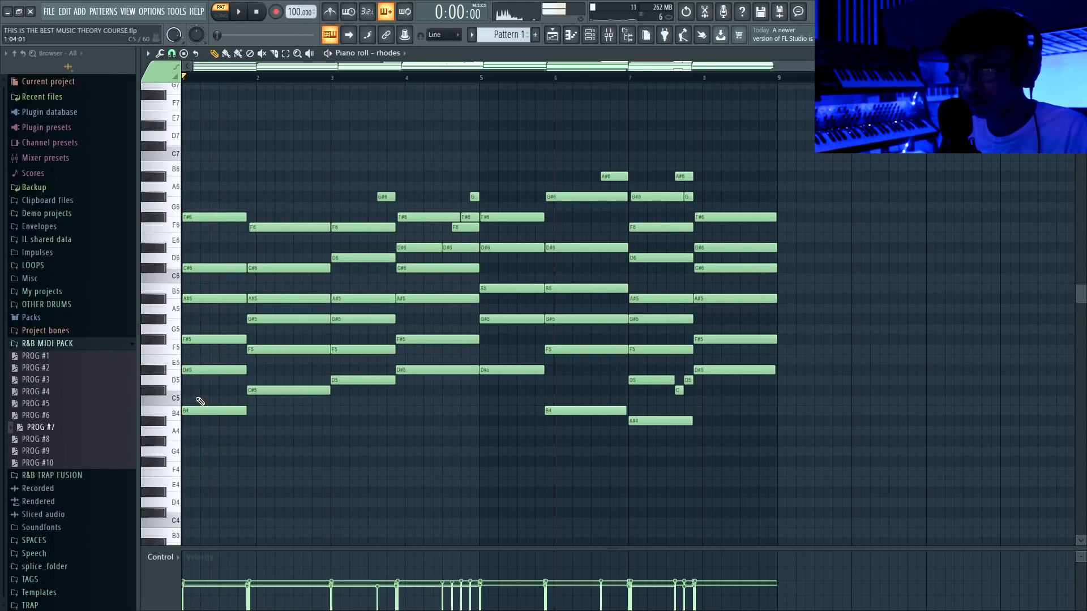
key(shift+Up)
key(space)
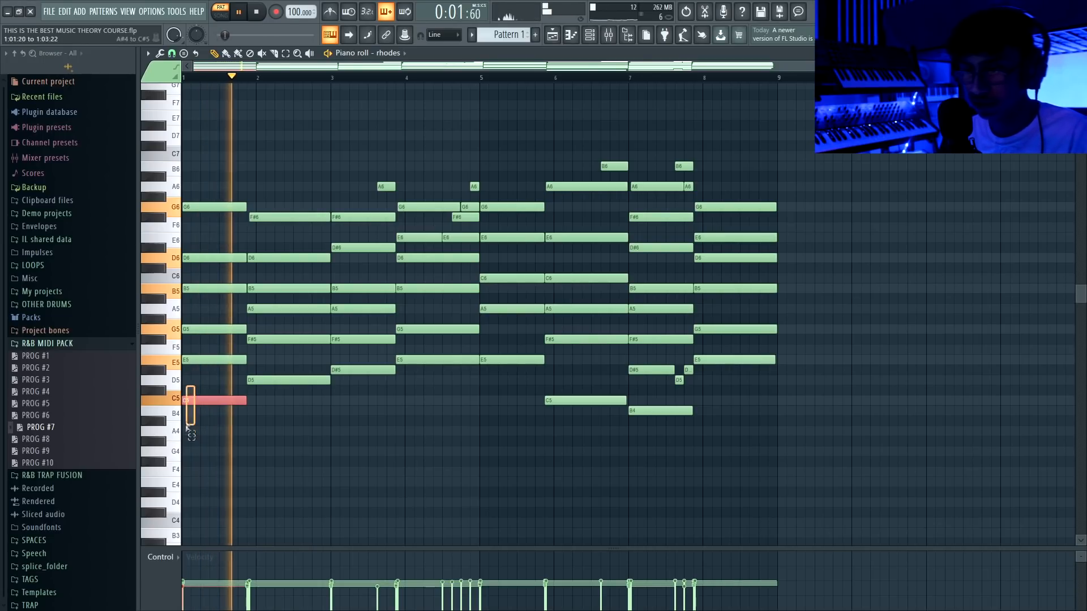
scroll(395, 433, up, 1)
scroll(394, 432, down, 1)
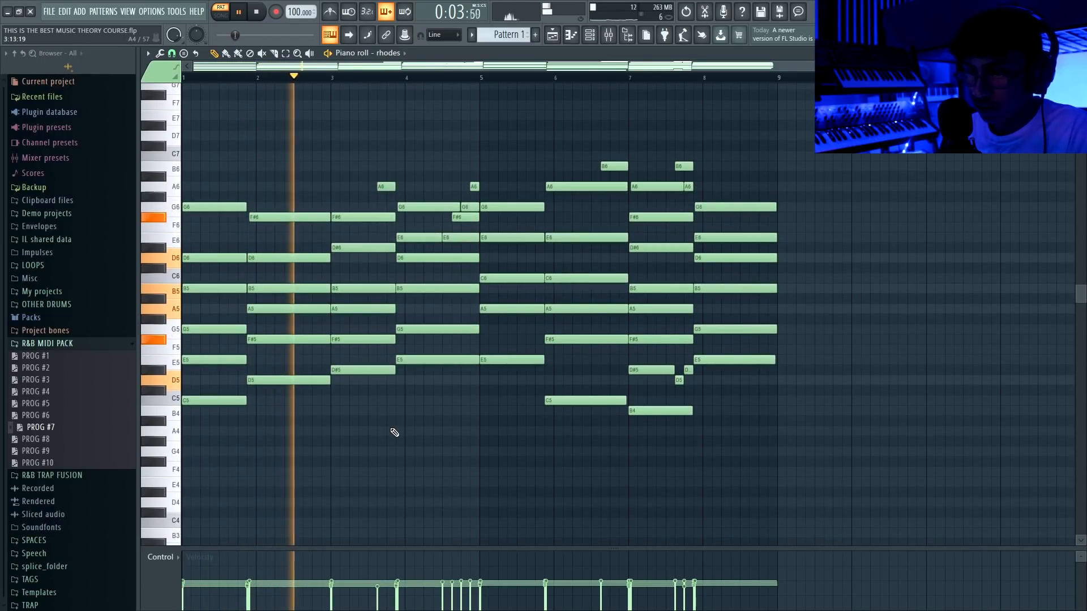
key(space)
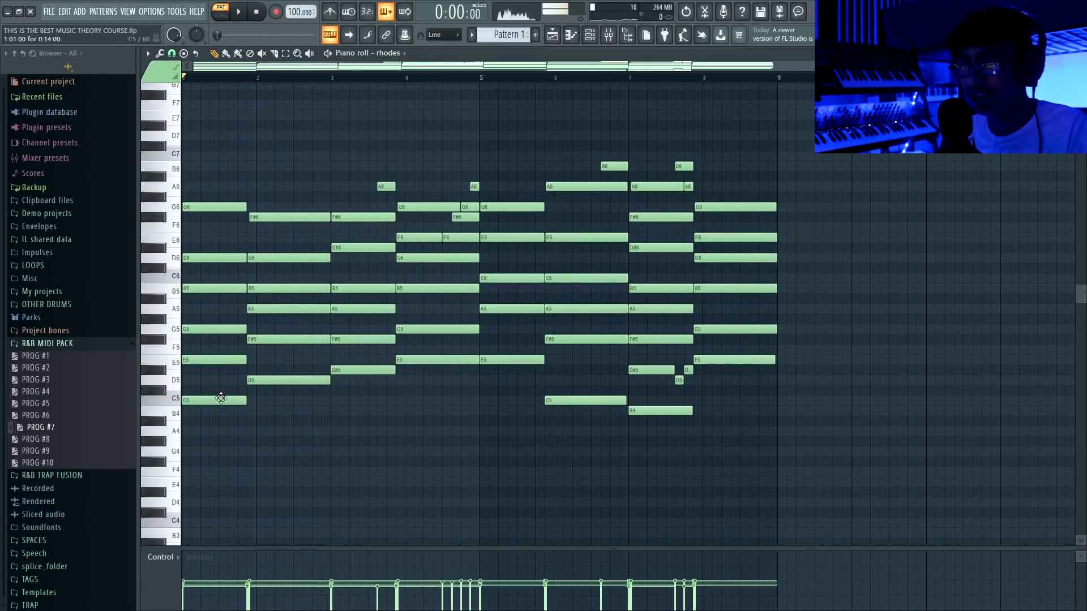
- Save the project and play the opening of the transposed rhodes chords
drag(243, 244, 598, 365)
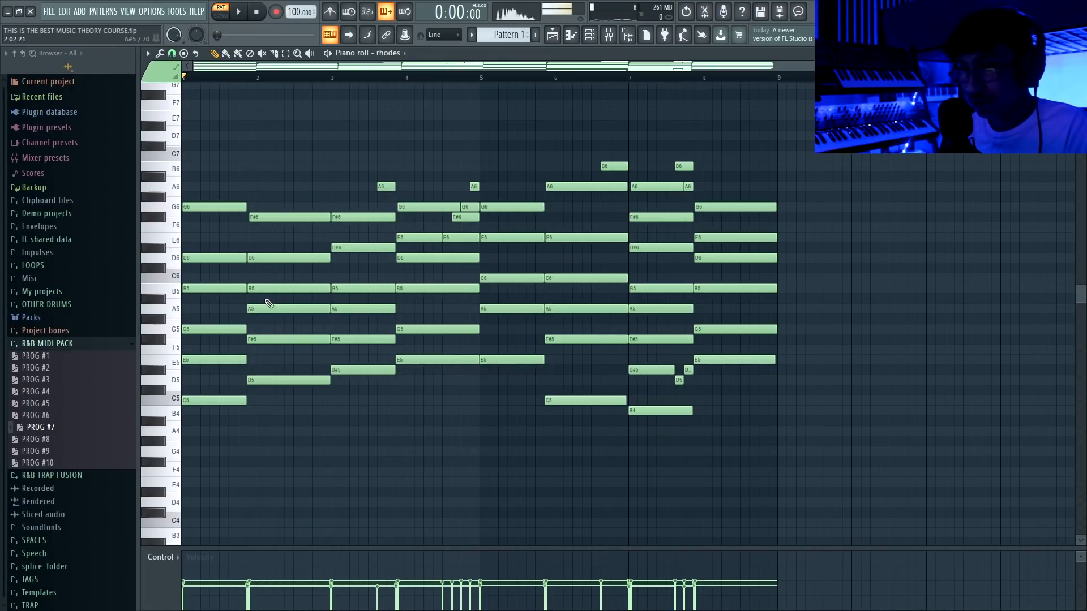
key(space)
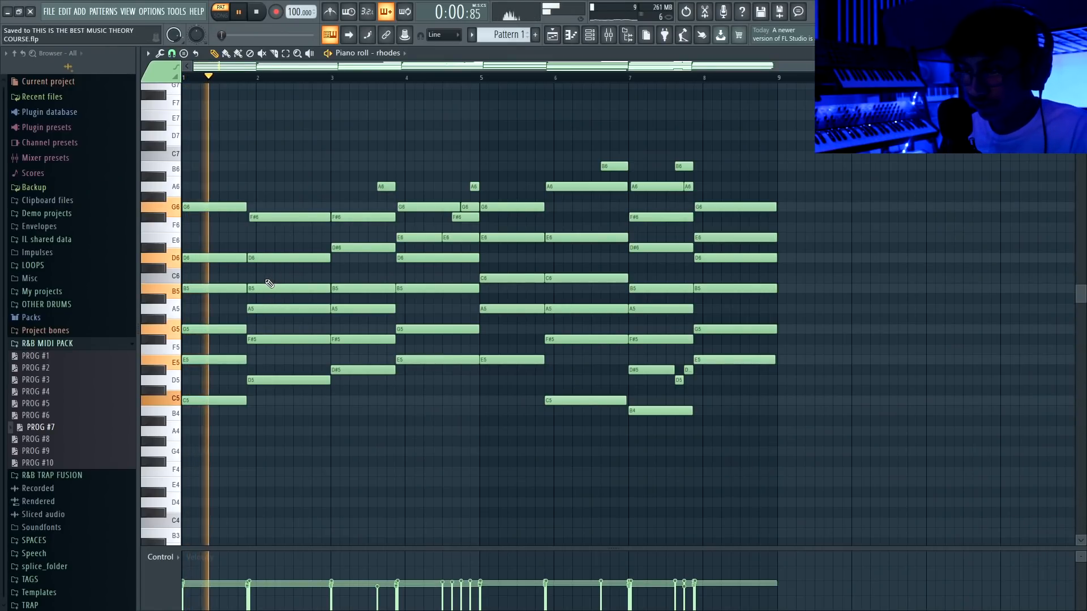
key(space)
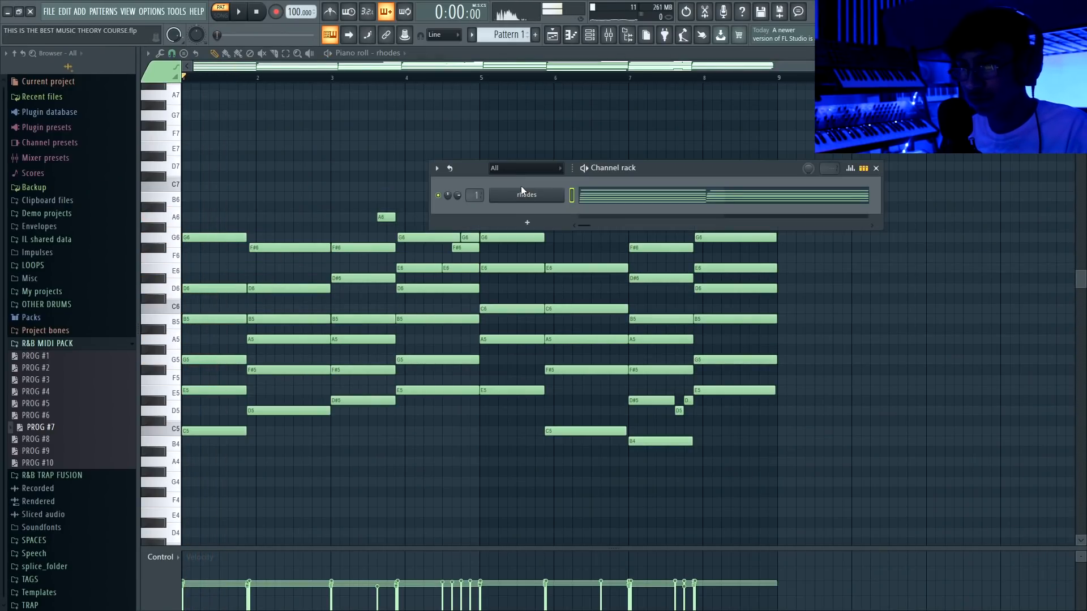
- Add the Dream bell instrument channel and switch the piano roll from rhodes to it
click(552, 194)
click(603, 58)
click(391, 54)
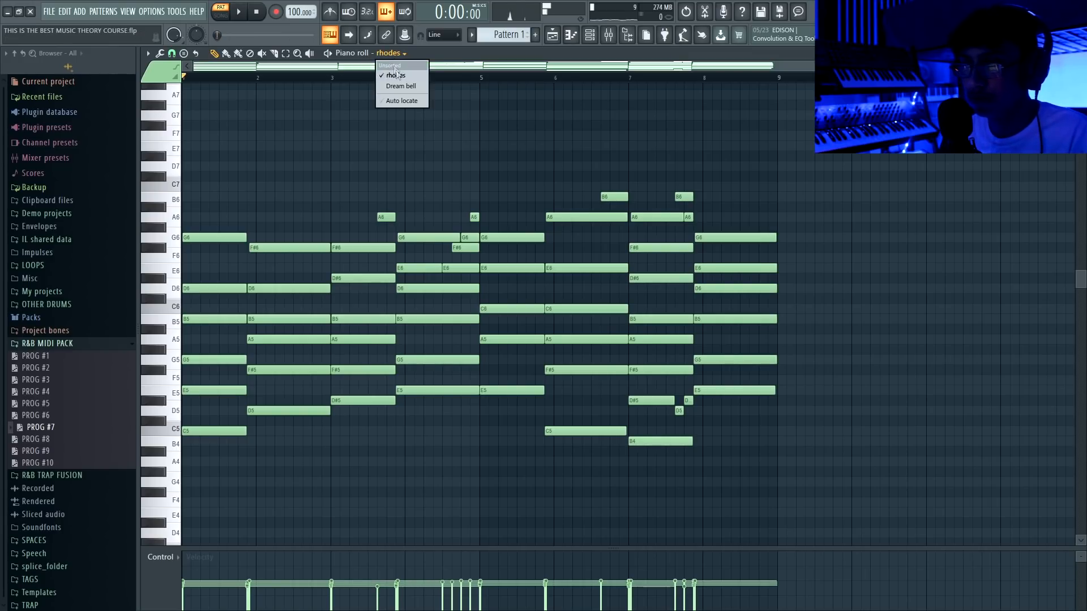
click(395, 89)
- Place short descending B5, A5 and G5 bell notes in bar 1, with the G5 moved slightly later to end with the first chord
key(space)
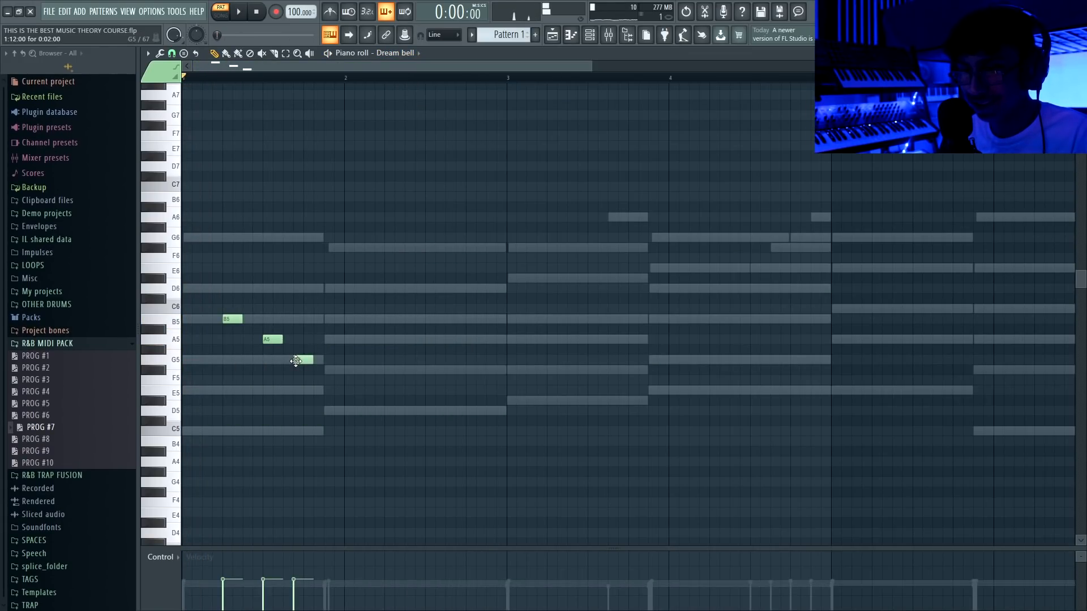
drag(295, 361, 306, 361)
key(space)
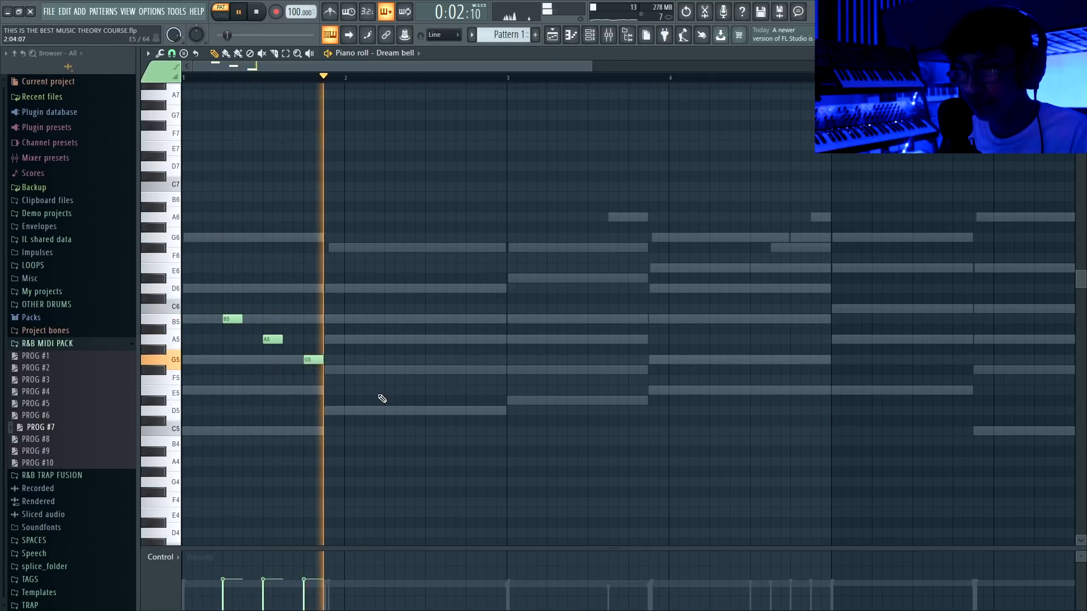
- Repeat the B5, A5, G5 bell motif in bar 2 and play it back with the chords
click(387, 318)
click(425, 340)
click(468, 361)
key(space)
key(space)
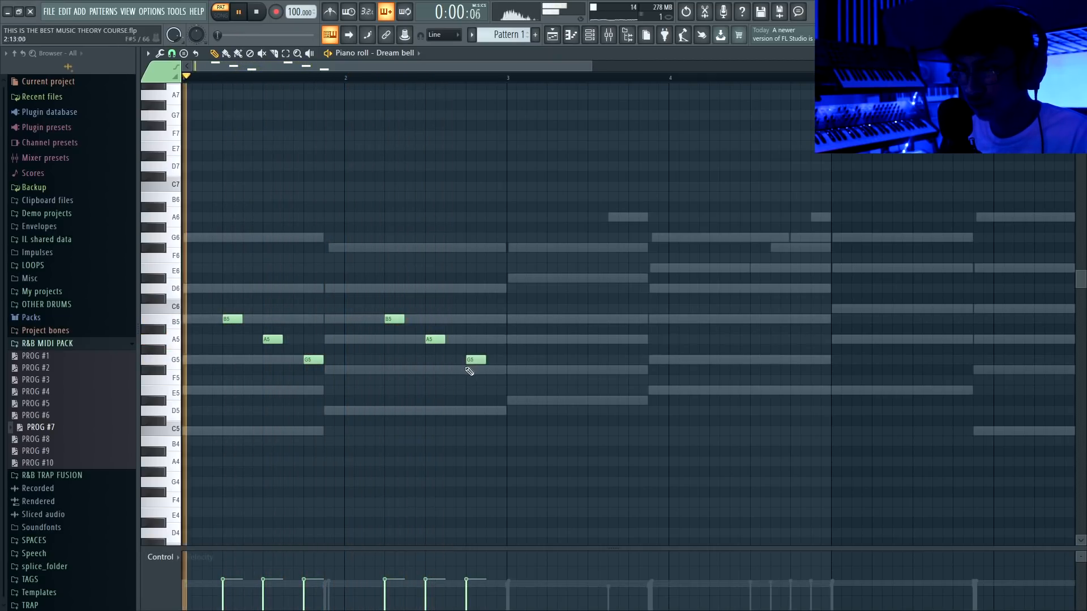
- Copy the two-bar Dream bell motif into bars 3 and 4
scroll(436, 371, down, 2)
key(ctrl+a)
mouse_move(214, 319)
shift+mouse_down()
mouse_move(488, 327)
mouse_move(424, 317)
shift+mouse_up()
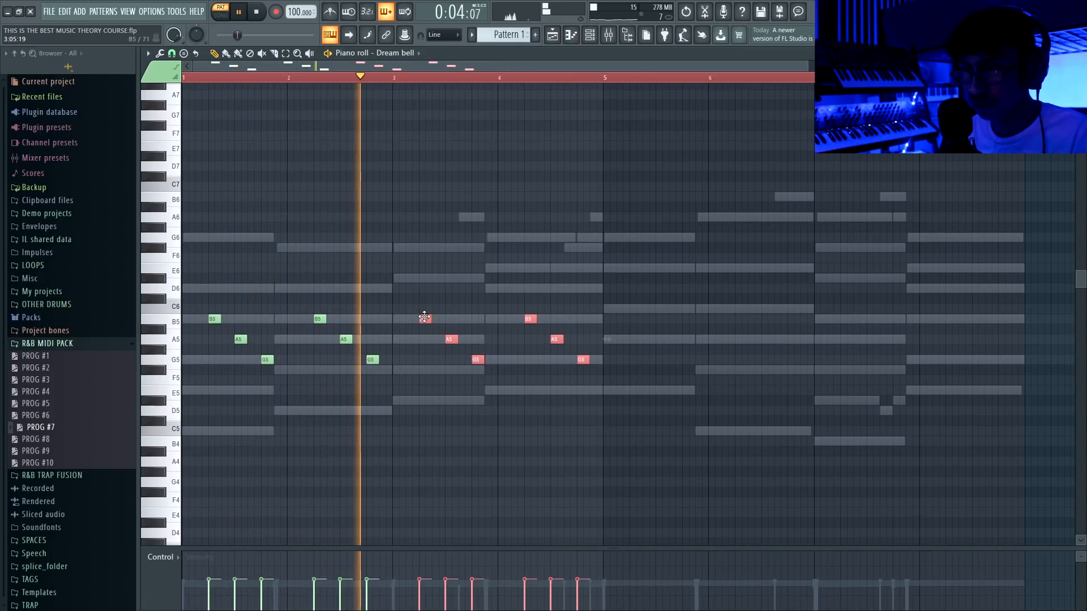
- Open the Dream bell instrument's FX settings and load an effect into the first slot of its mixer insert
key(F6)
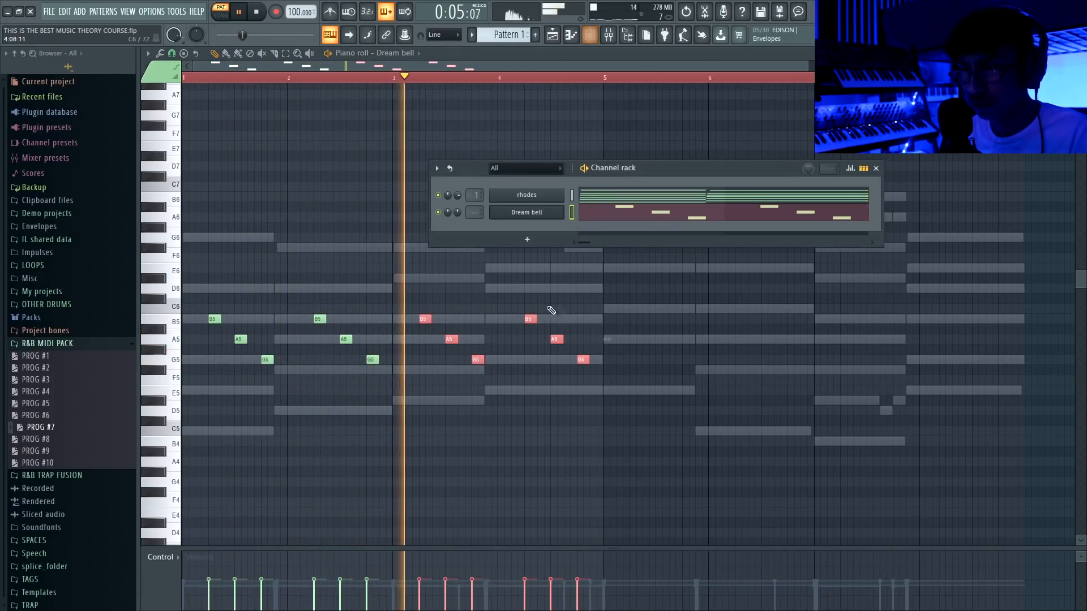
click(551, 217)
key(space)
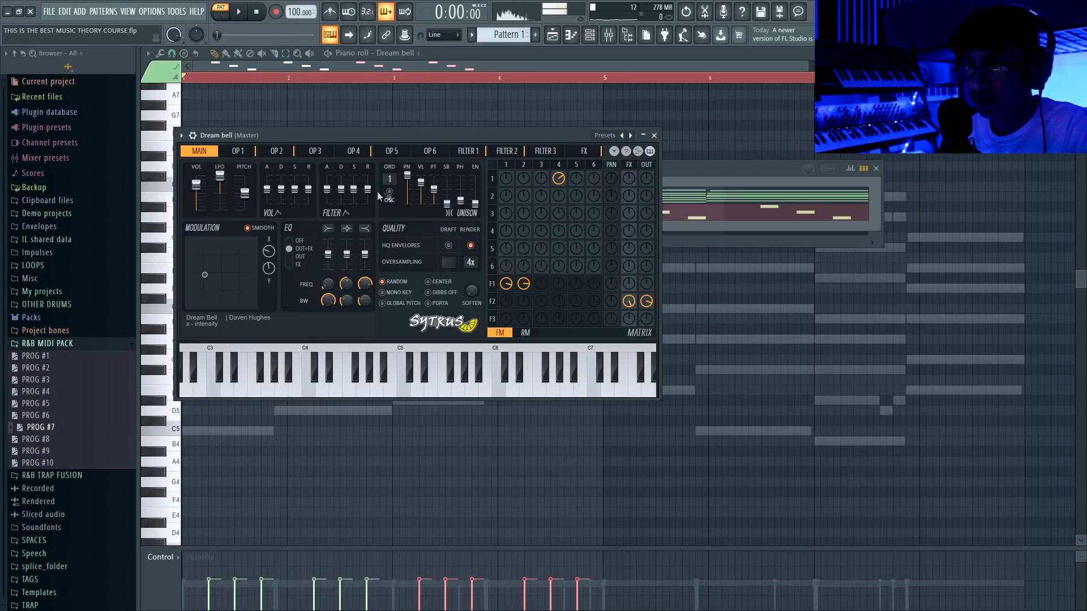
click(584, 151)
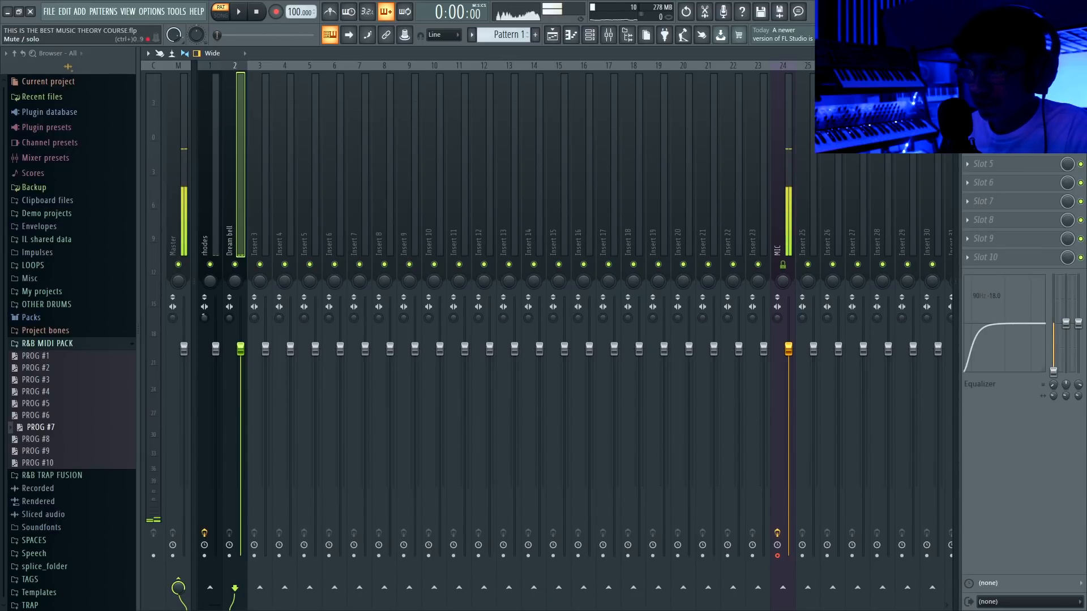
click(968, 90)
mouse_move(985, 98)
click(581, 307)
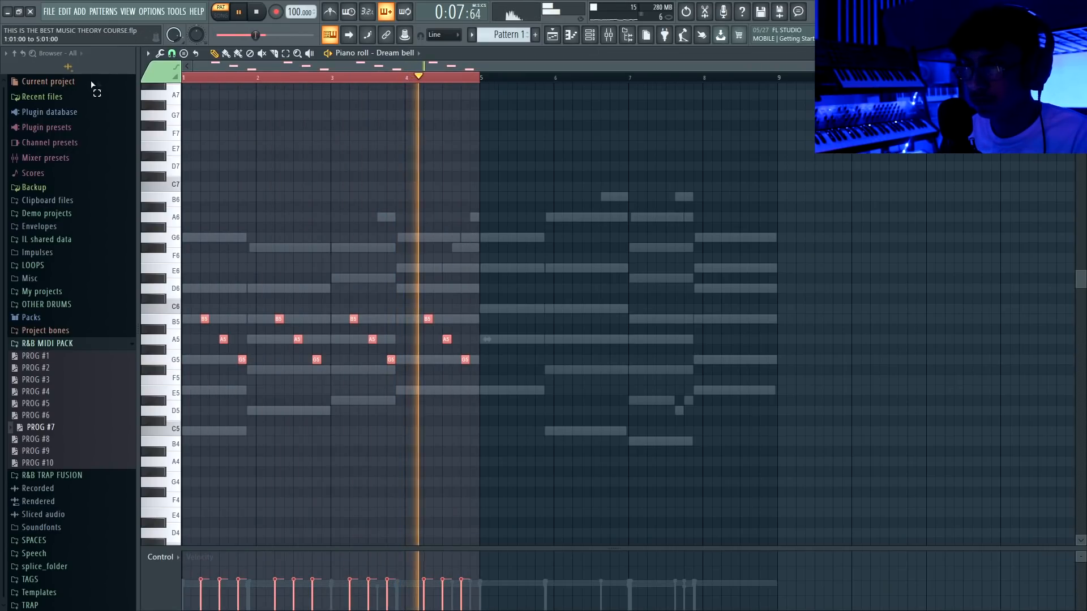
- Duplicate the four-bar Dream bell melody across bars 5 to 8 and play it back
ctrl+click(287, 151)
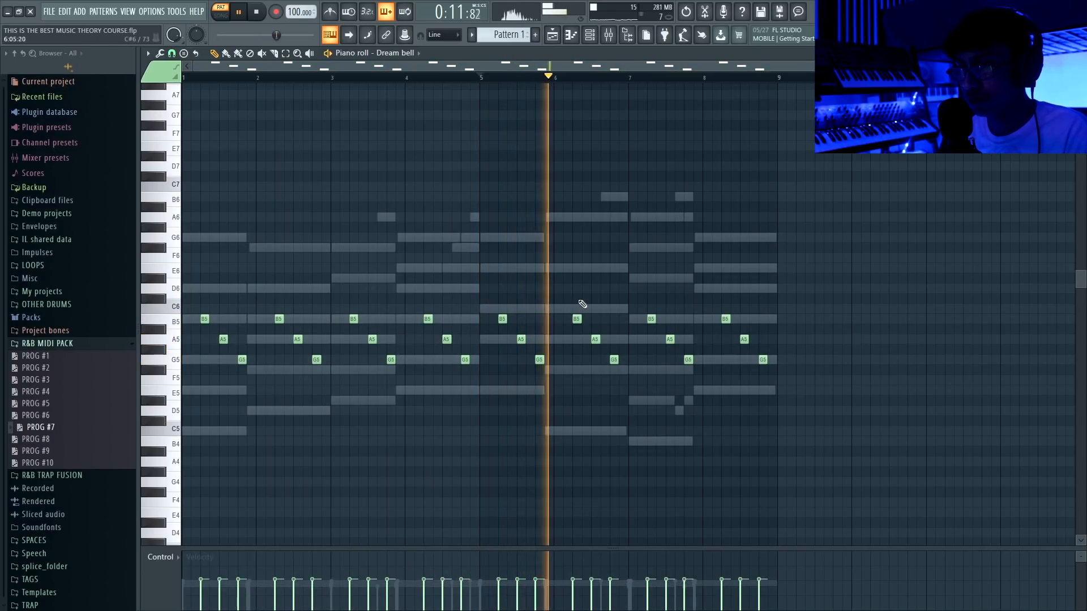
key(space)
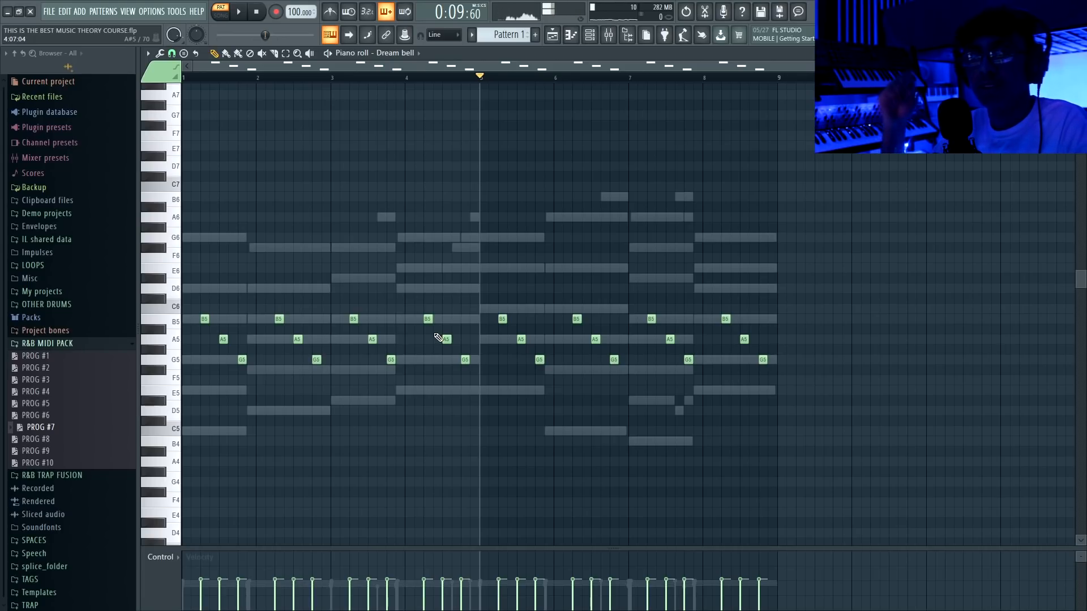
- Audition the bell motif from bar 5 and compare its notes with the ghosted rhodes chords
scroll(508, 362, up, 3)
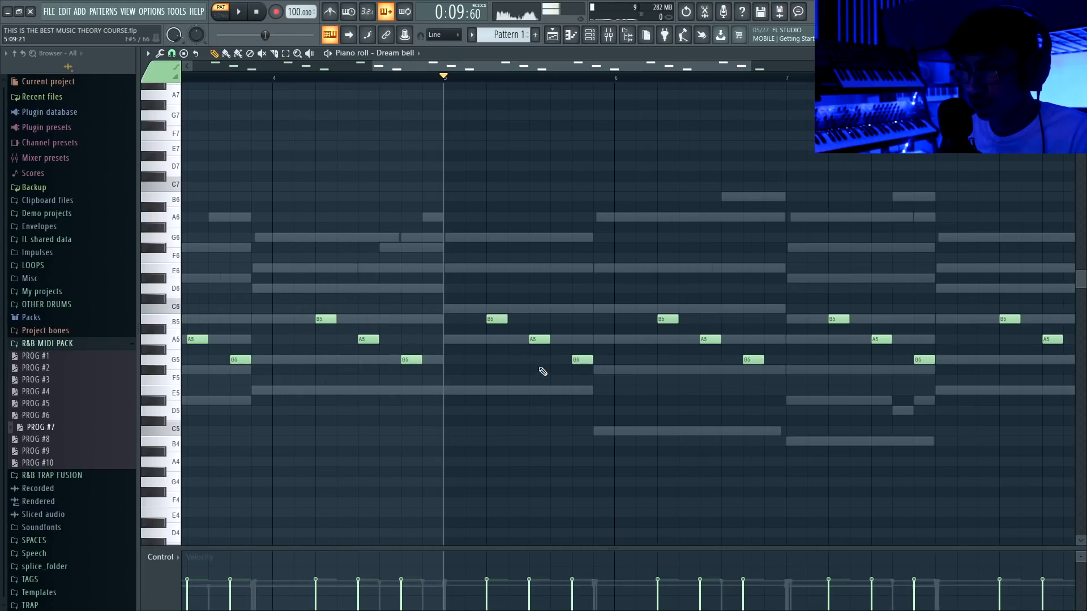
drag(484, 304, 595, 428)
key(space)
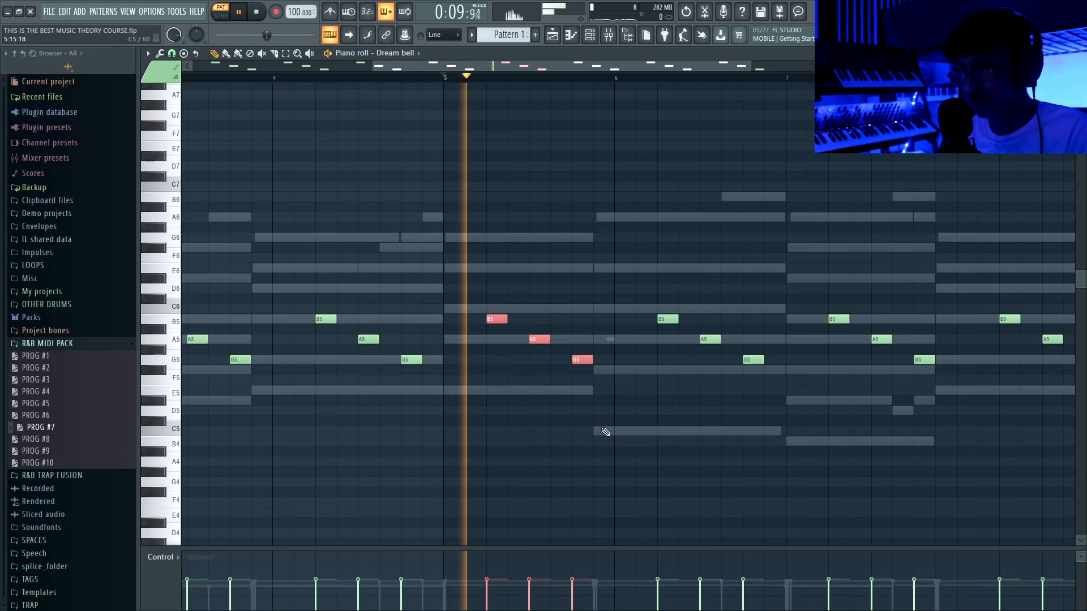
scroll(592, 416, down, 4)
key(space)
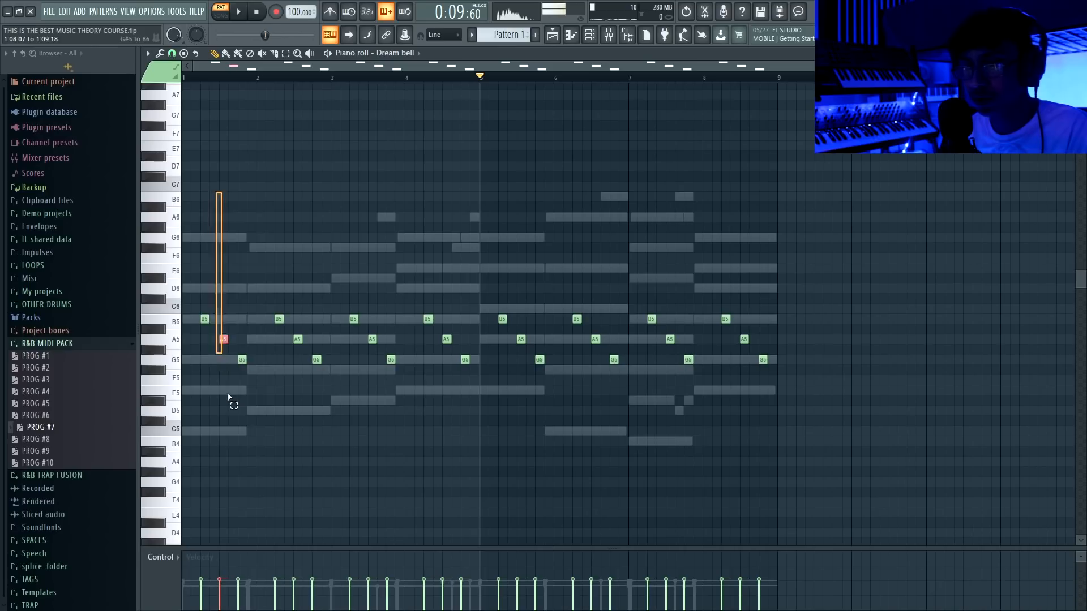
drag(217, 356, 282, 508)
drag(488, 266, 548, 399)
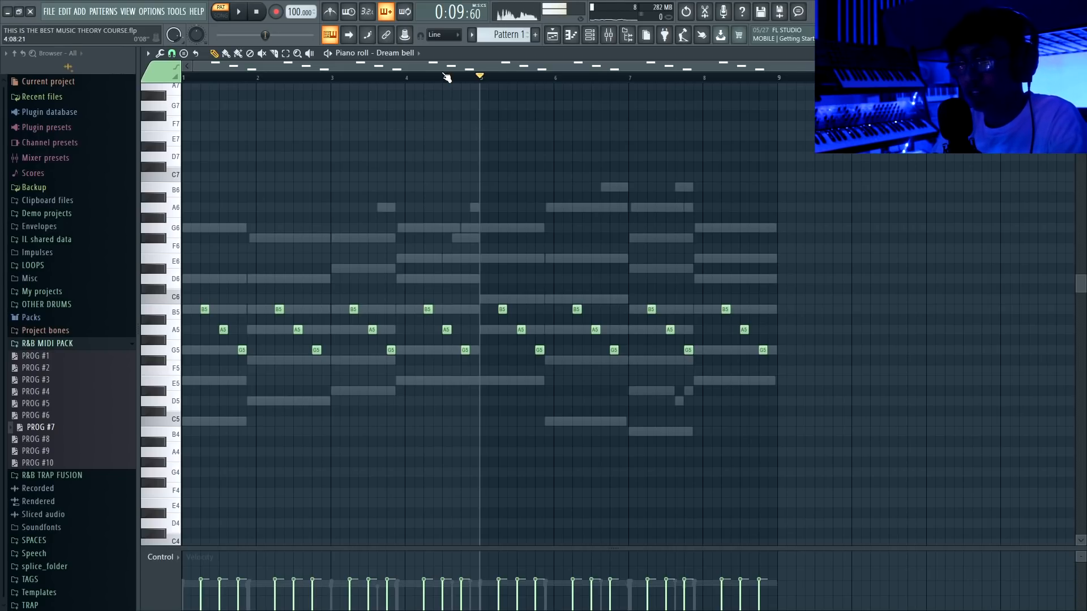
- Move all the Dream bell notes out of Pattern 1 into a new Pattern 2
key(ctrl+a)
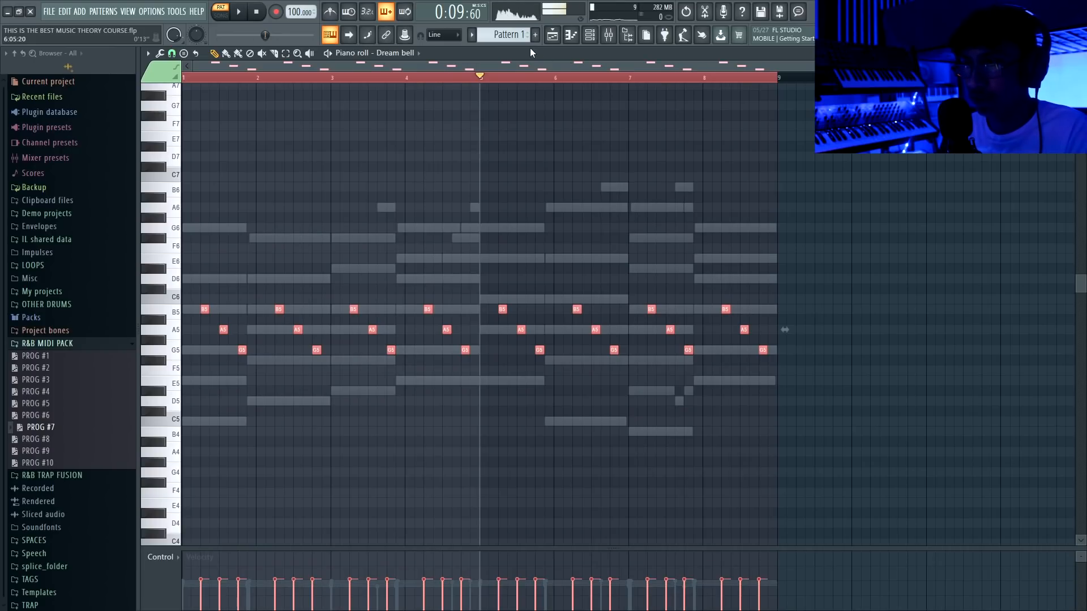
key(ctrl+x)
click(534, 35)
key(Return)
key(ctrl+v)
- Place Pattern 1 on Track 1 and Pattern 2 on Track 2 of the playlist, both starting at bar 1
click(558, 37)
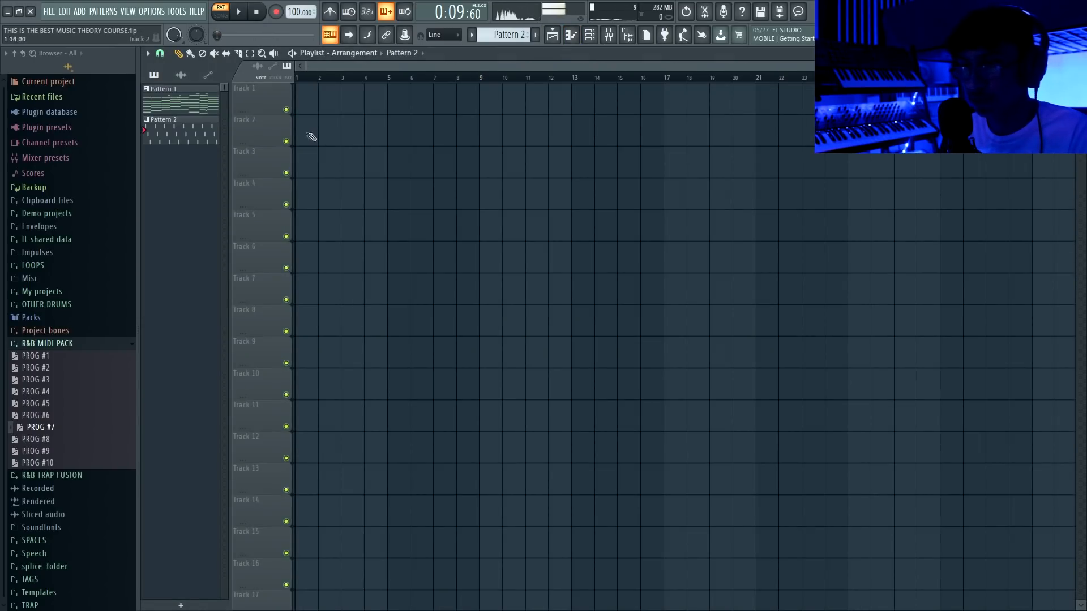
click(311, 134)
drag(201, 104, 313, 102)
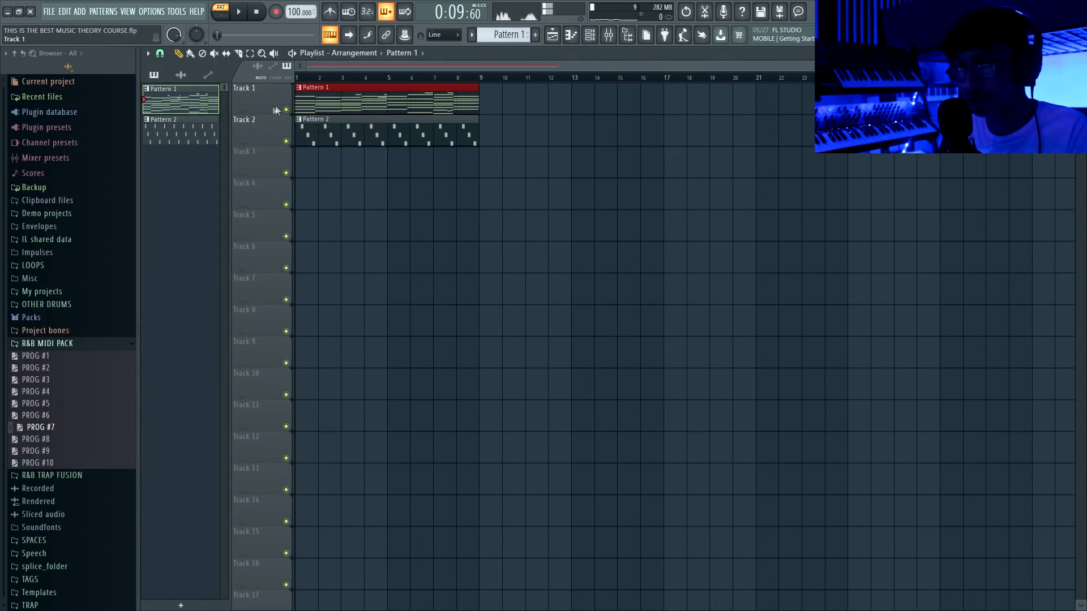
- Render both patterns to audio clips and cut off their tails at bar 9
click(217, 130)
right_click(217, 130)
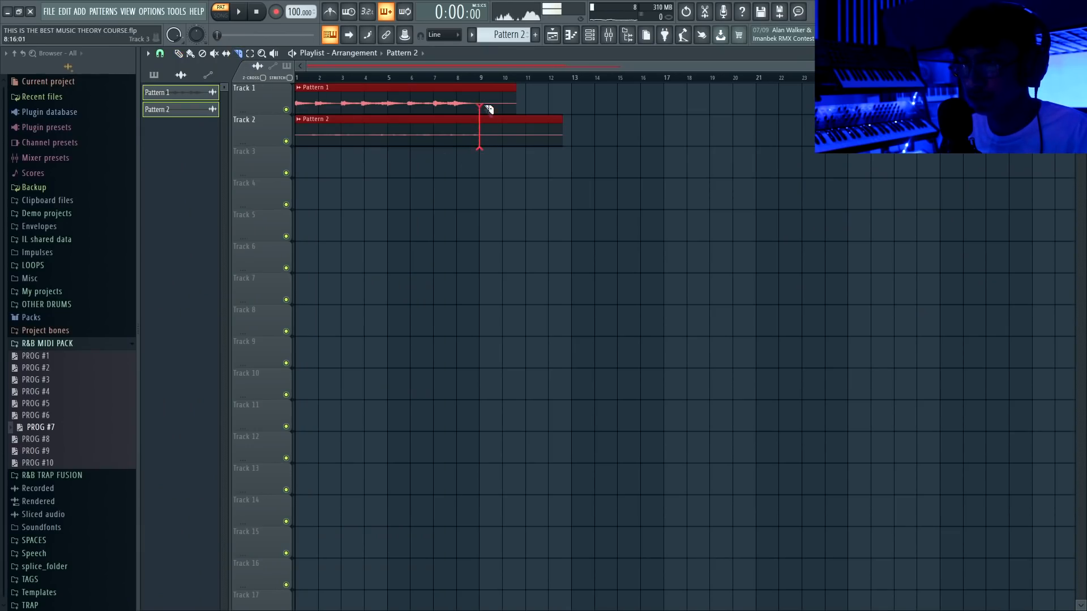
drag(486, 111, 482, 87)
- Play the arrangement in song mode, and set the rendered audio clip's pitch shift to -1200 cents
click(238, 14)
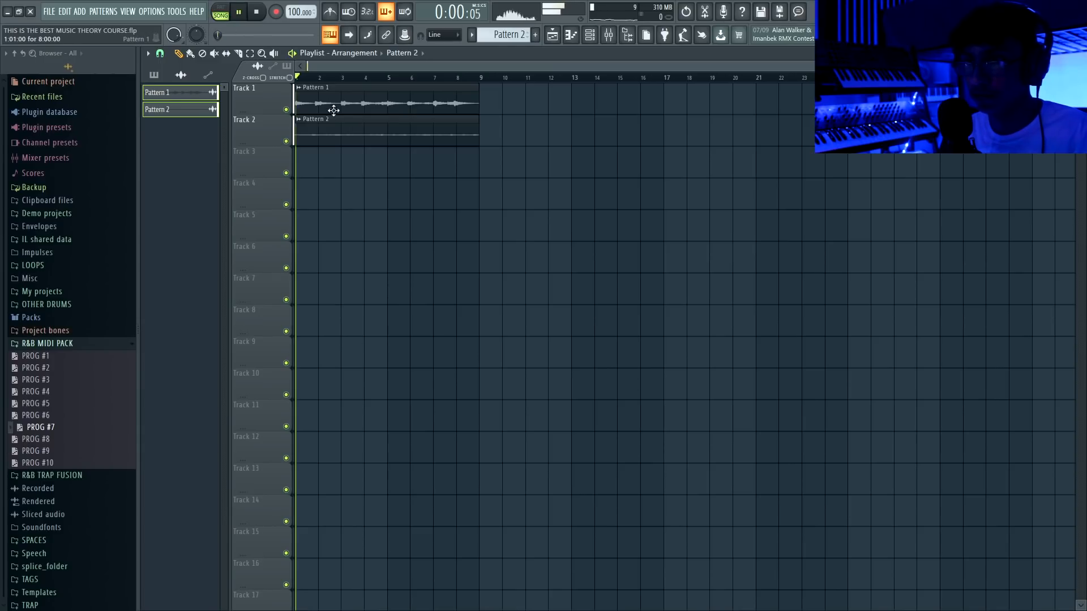
double_click(340, 104)
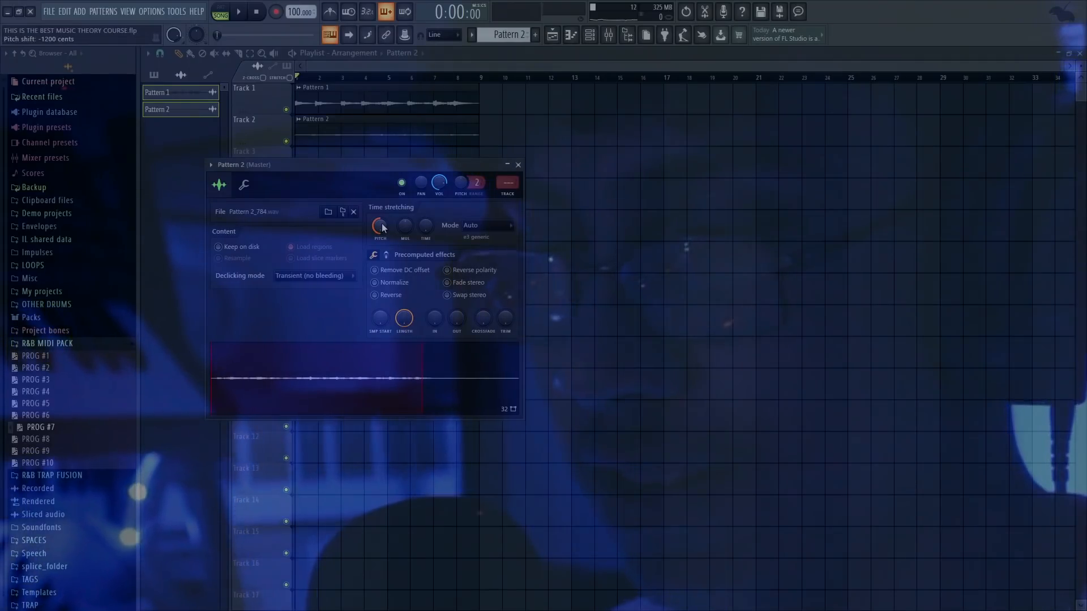
- Play the arrangement and set the time-stretching mode of both rendered audio clips to Stretch
key(space)
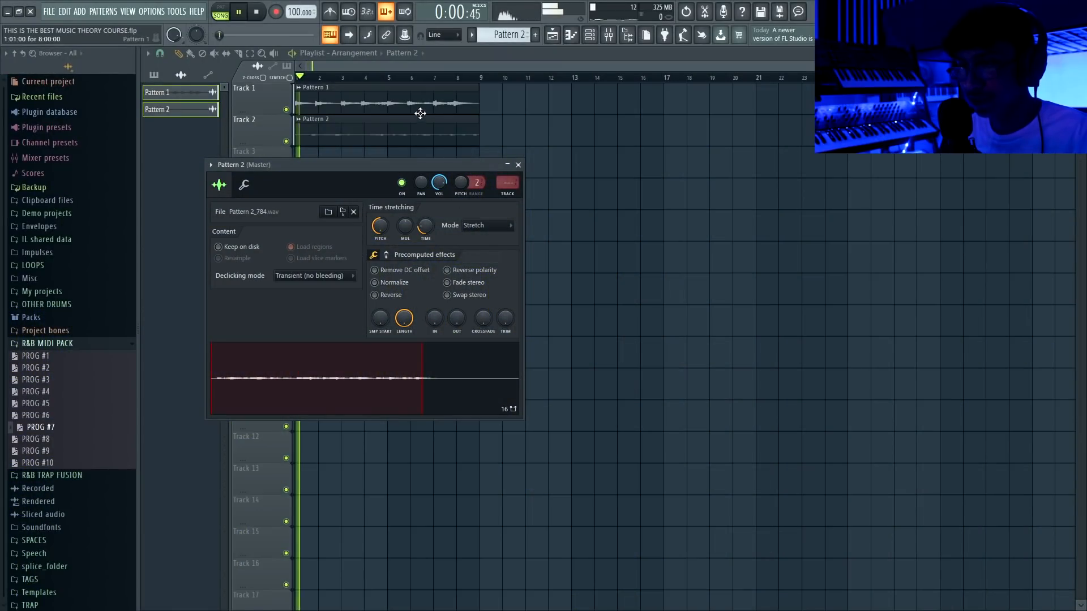
double_click(420, 112)
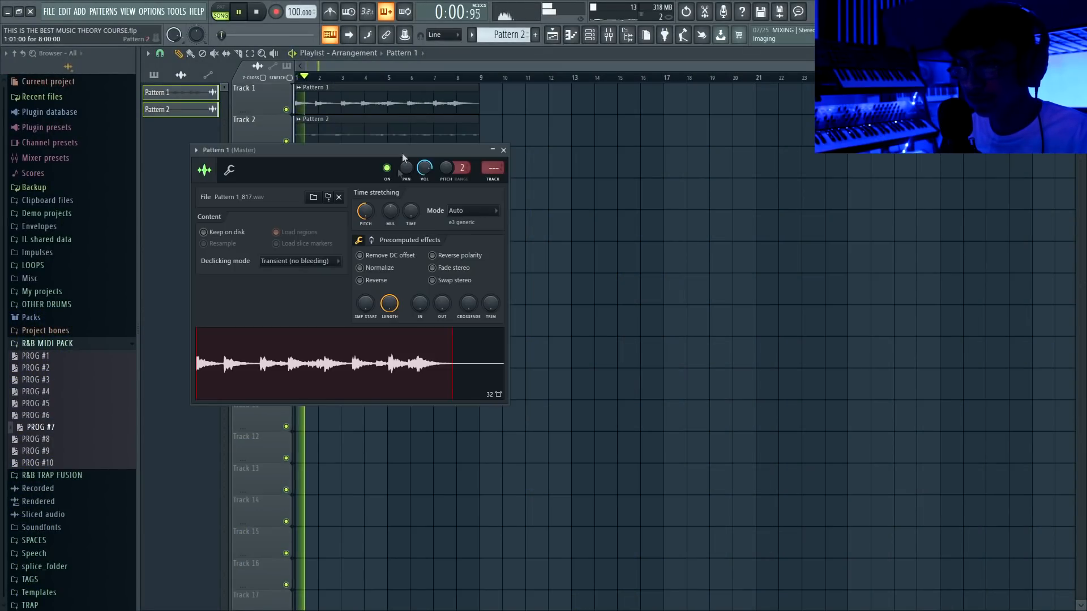
click(455, 211)
click(464, 243)
click(504, 150)
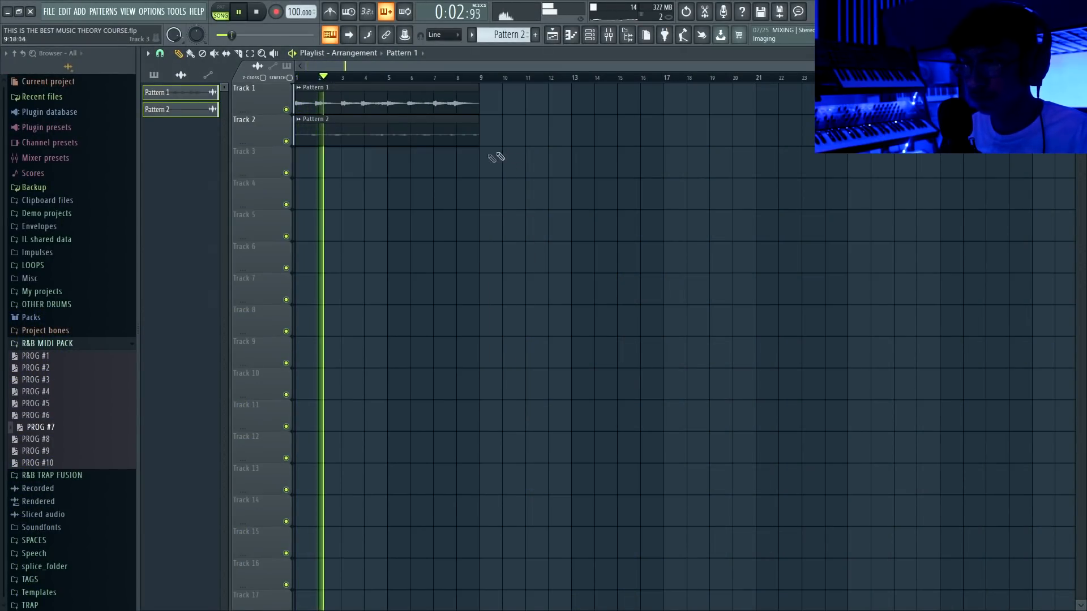
scroll(175, 188, up, 2)
scroll(260, 213, down, 1)
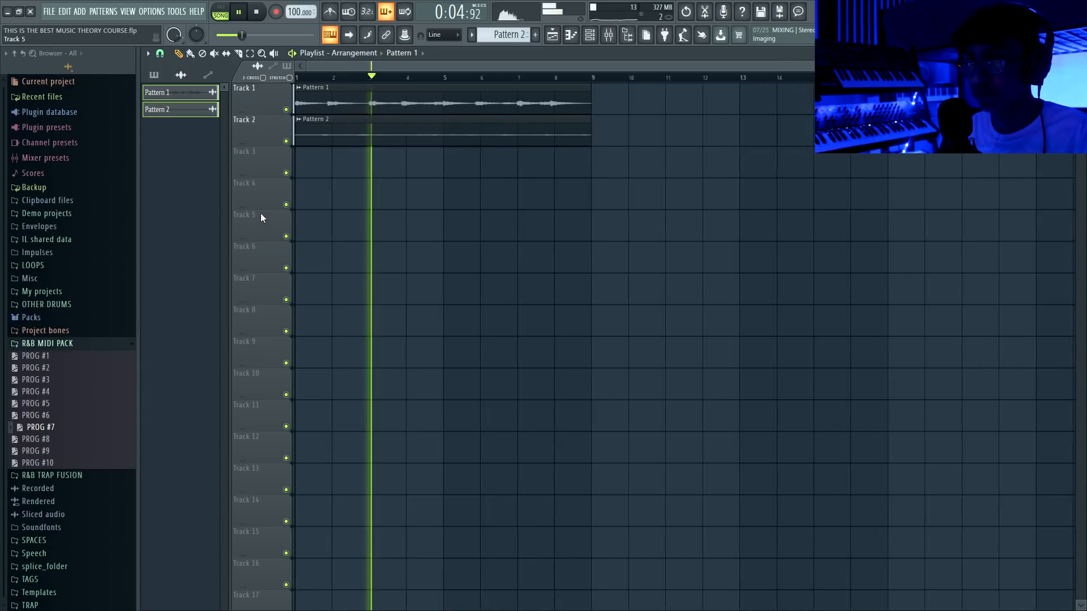
- Route the Pattern 1 and Pattern 2 audio channels to consecutive mixer tracks starting from Insert 1
key(F6)
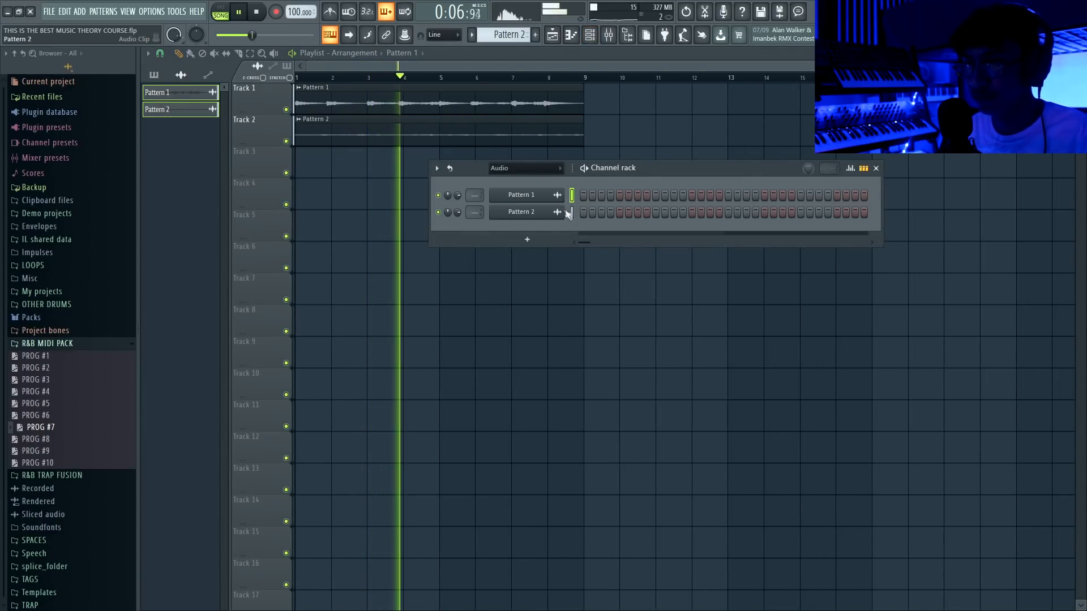
key(F9)
key(space)
right_click(211, 170)
mouse_move(301, 181)
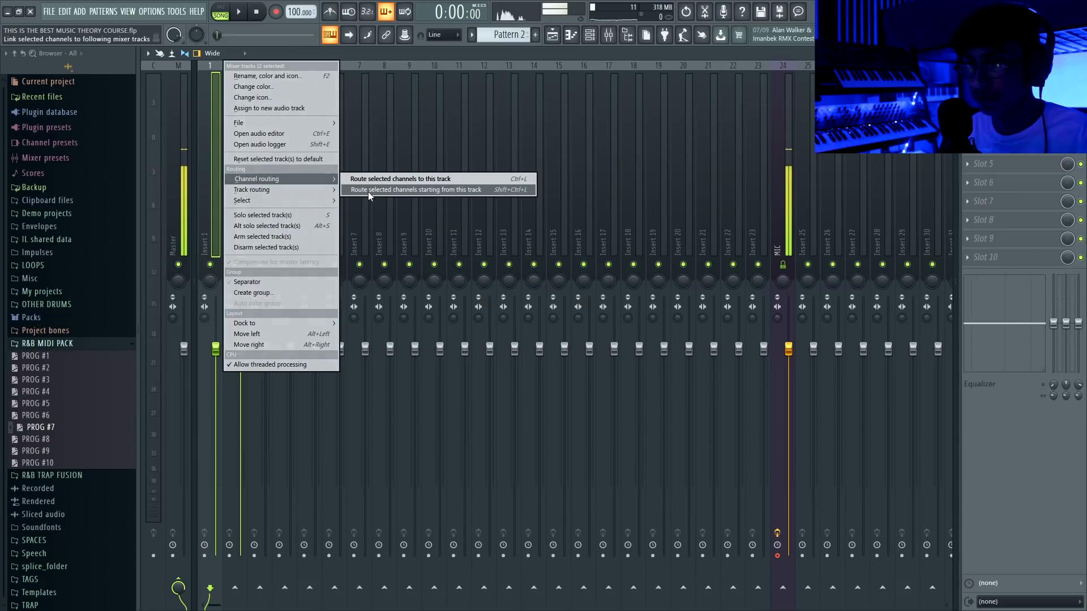
click(368, 190)
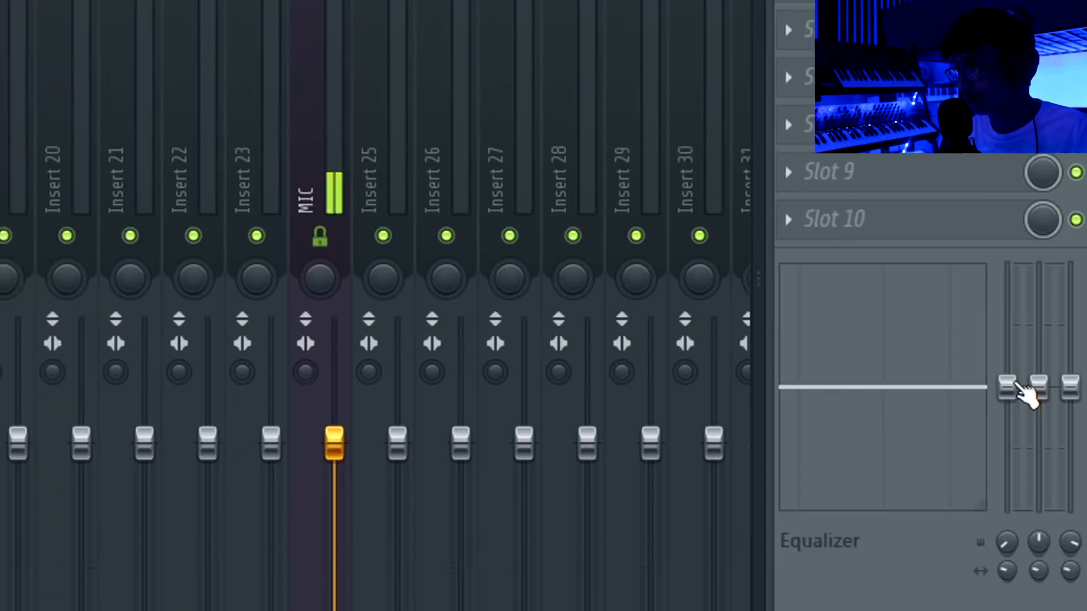
- Cut the low-shelf band at 90 Hz to -18.0 in the Pattern 2 mixer track's equalizer during playback
drag(1055, 323, 1054, 371)
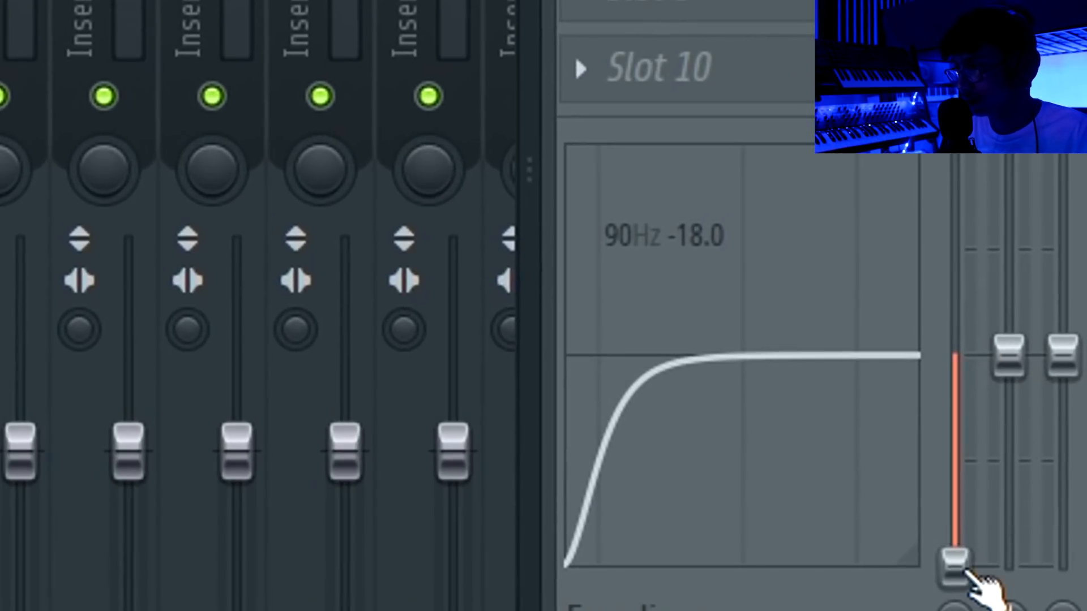
alt+click(965, 572)
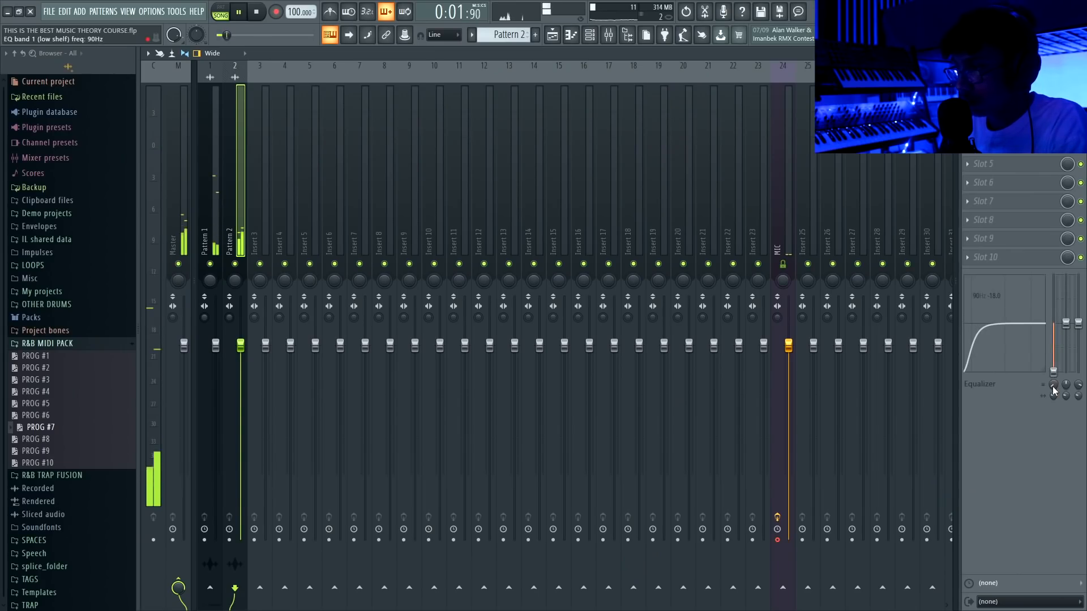
key(Left)
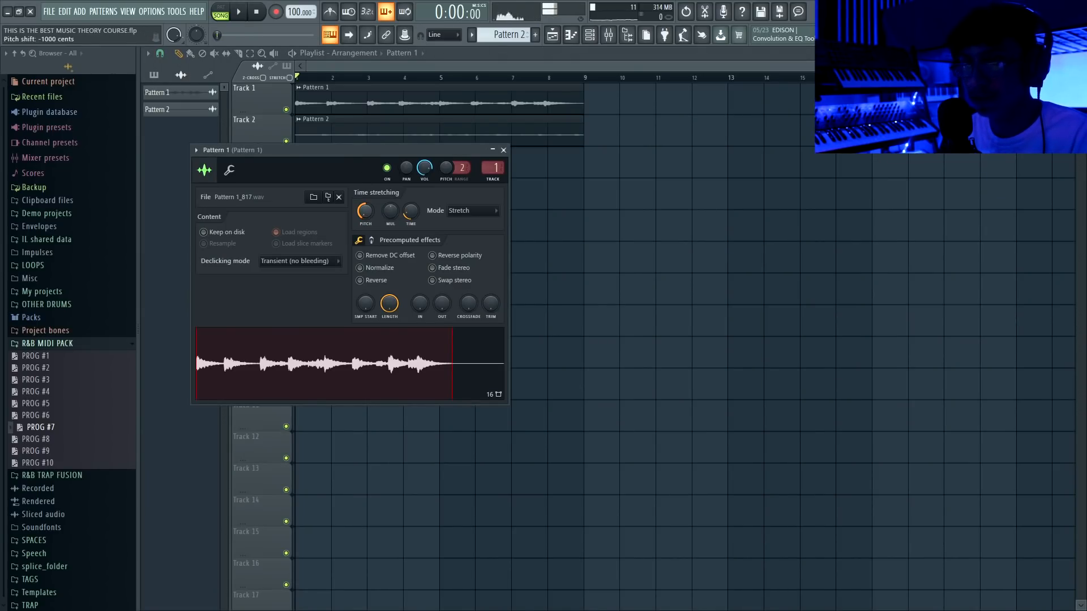
- Set the pitch shift of both audio clips to -1000 cents and play the arrangement
double_click(359, 131)
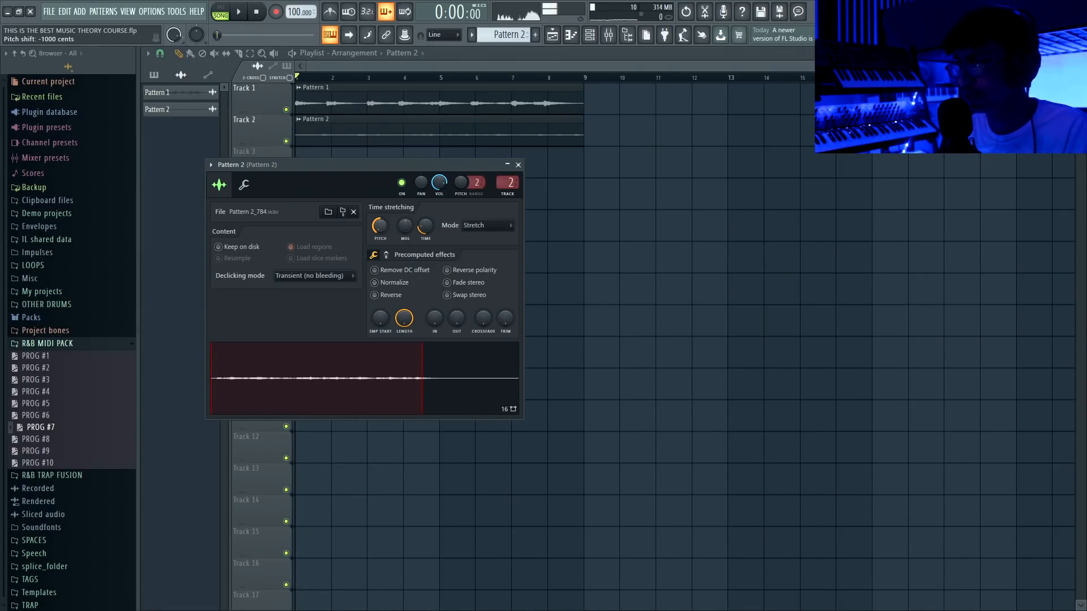
key(space)
click(518, 165)
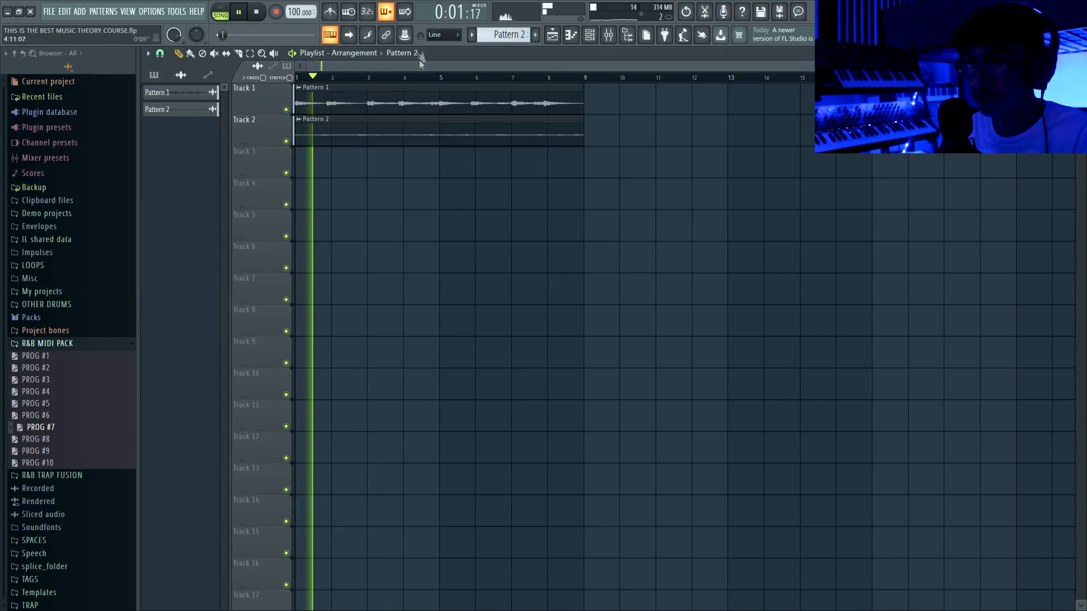
- Turn on the metronome and raise the project tempo to 105 BPM while the loop plays
click(339, 11)
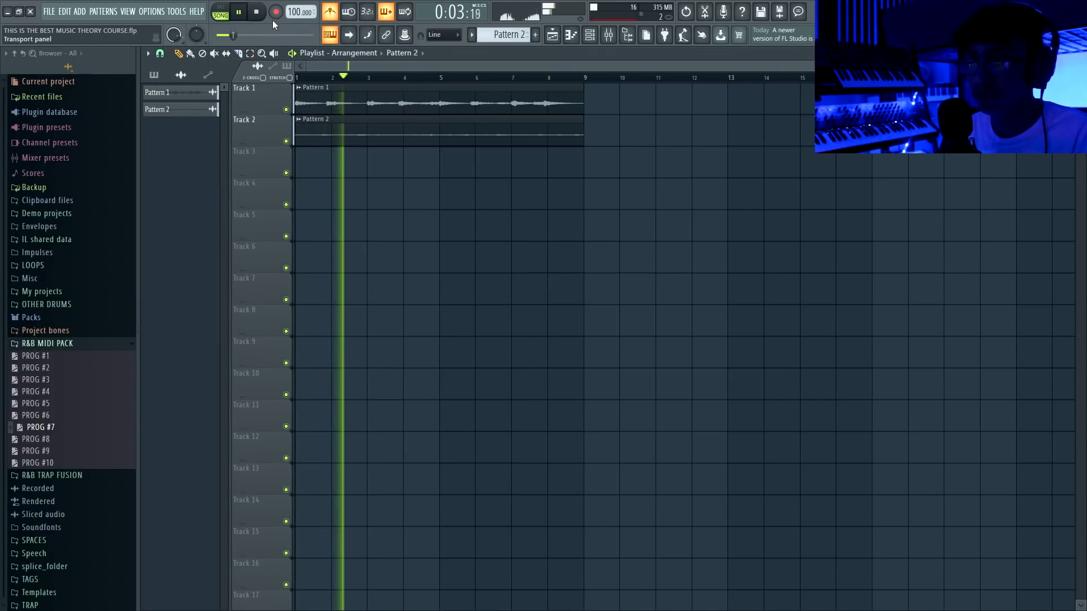
double_click(465, 109)
click(518, 165)
double_click(519, 139)
click(518, 165)
scroll(300, 12, up, 5)
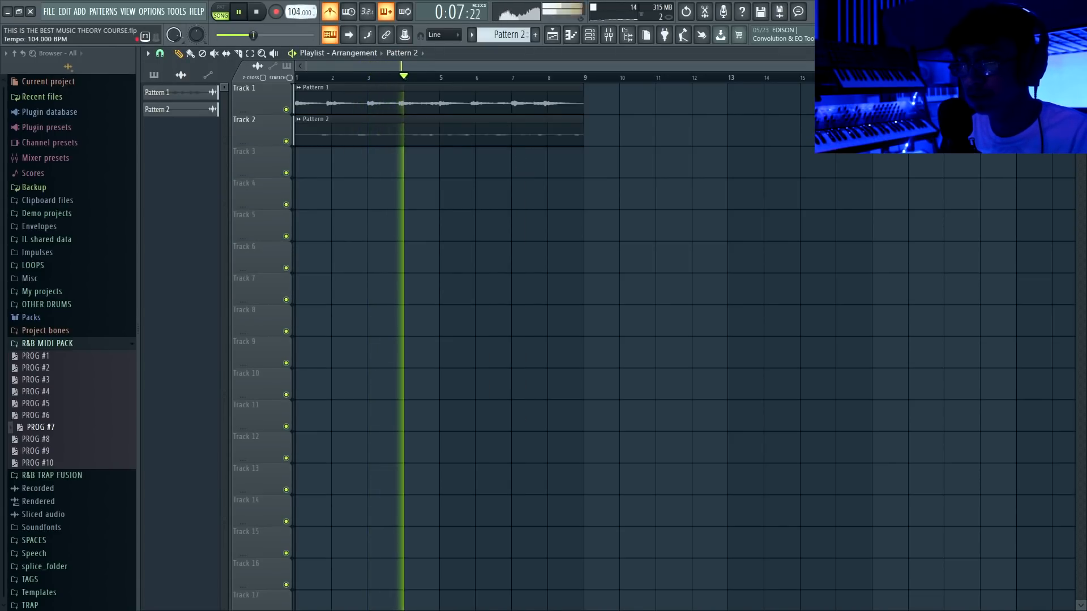
- Collapse the R&B MIDI PACK folder and rename the two audio channels as chords and bell
click(117, 344)
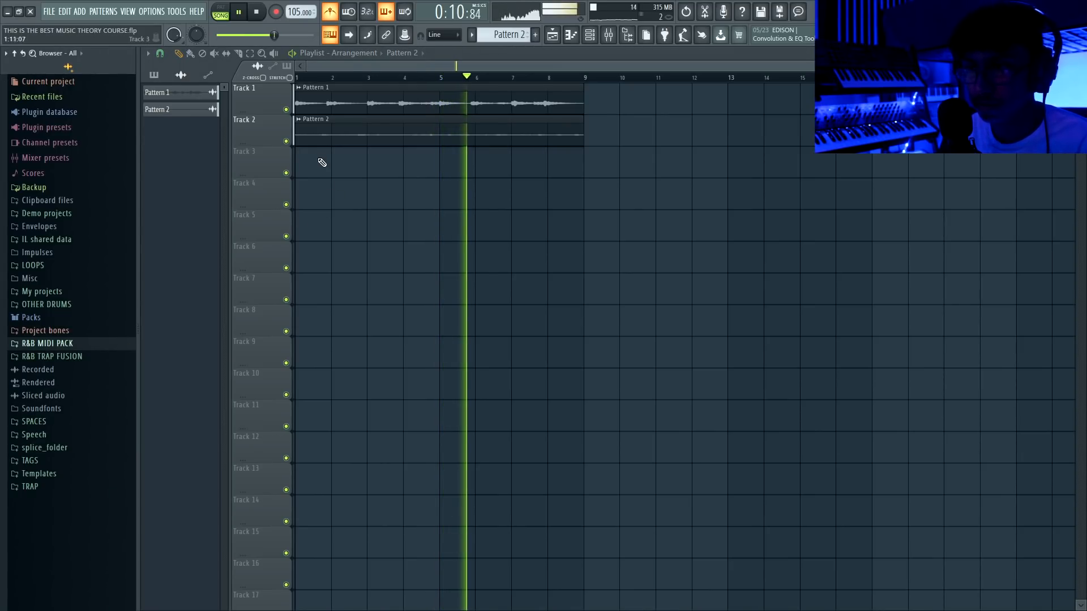
key(F6)
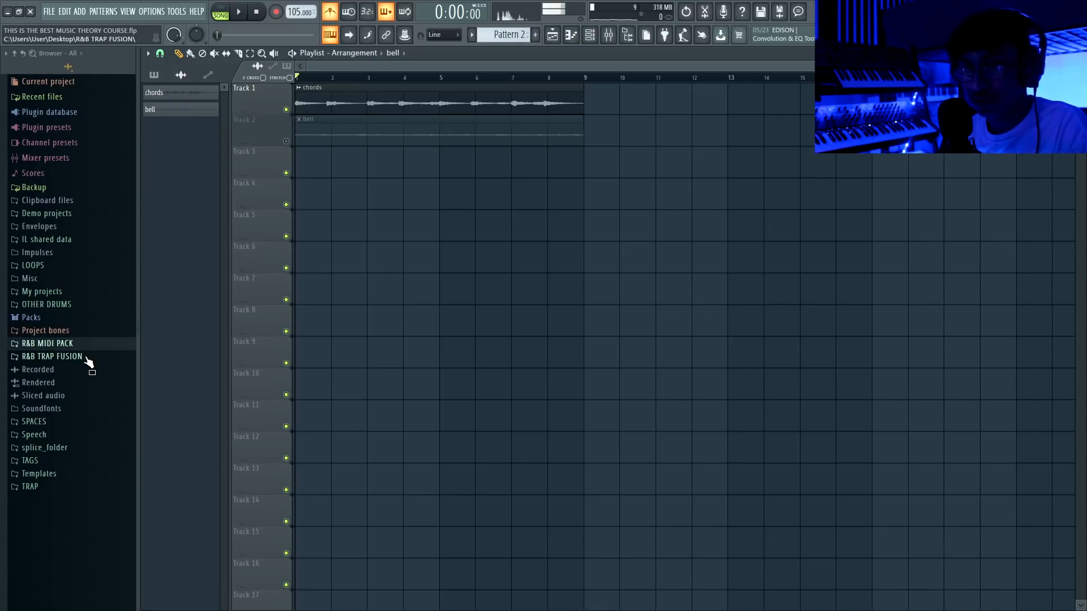
- Load Clap 1 from the R&B TRAP FUSION claps, adjust its silence trimming, and create Pattern 3
click(79, 357)
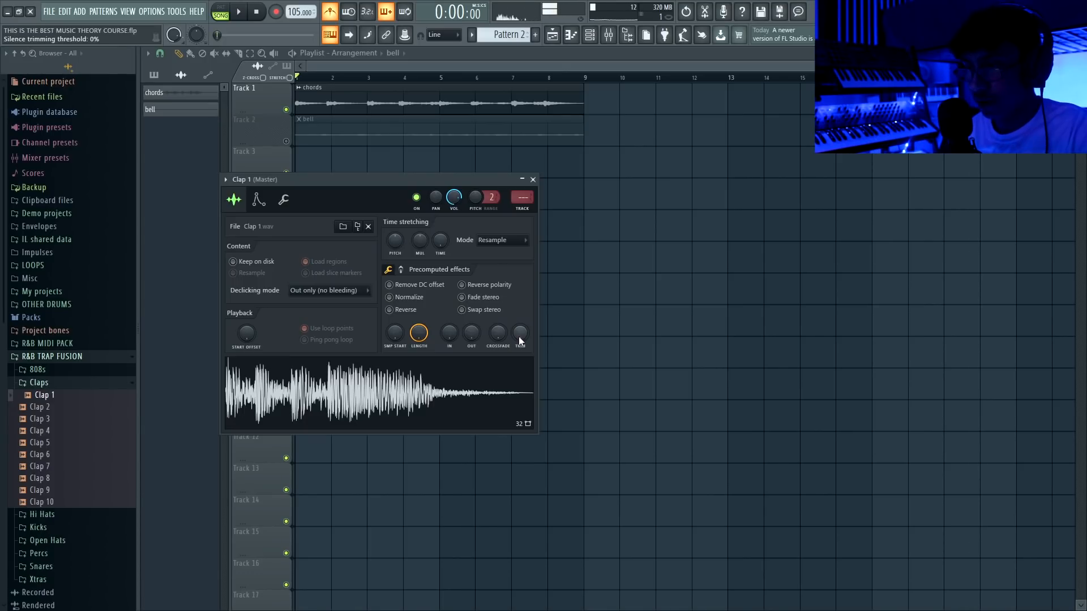
drag(520, 335, 565, 122)
click(545, 37)
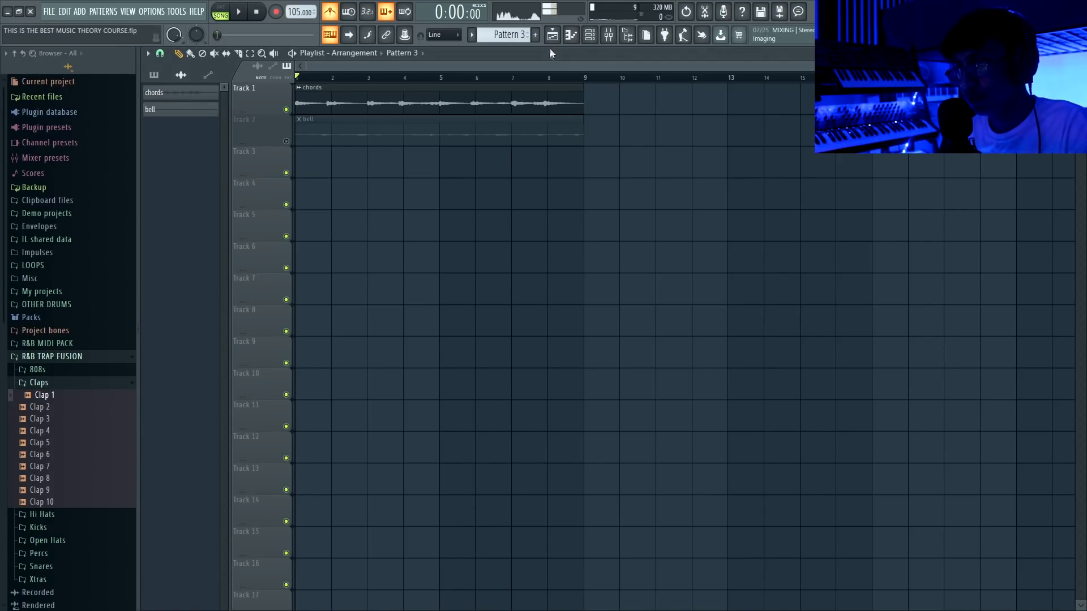
- Place Pattern 3 at bar 1 of Track 3 and solo that track
right_click(286, 174)
key(space)
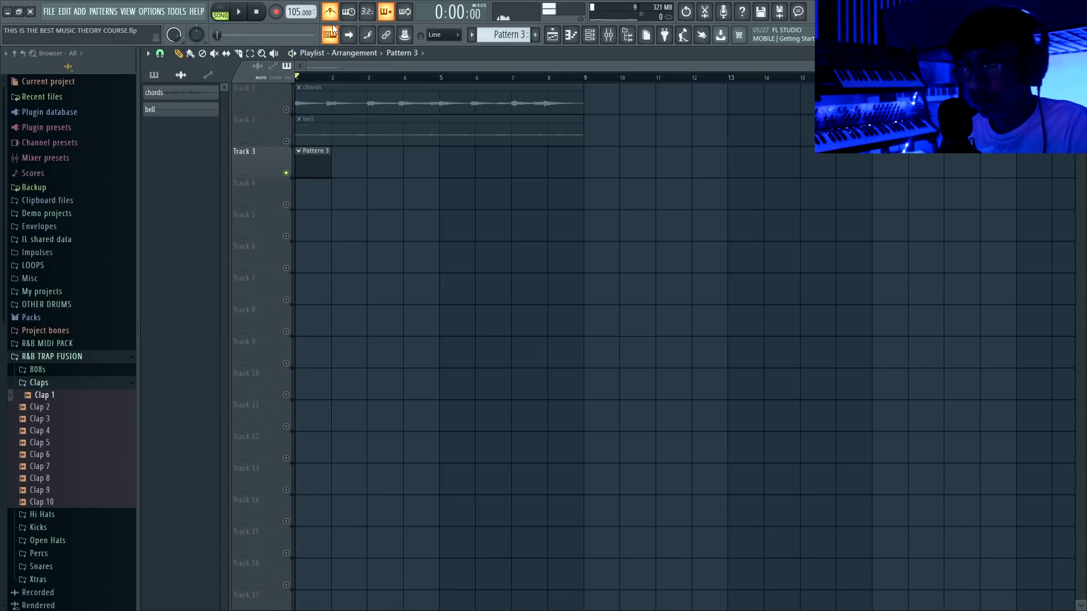
right_click(333, 15)
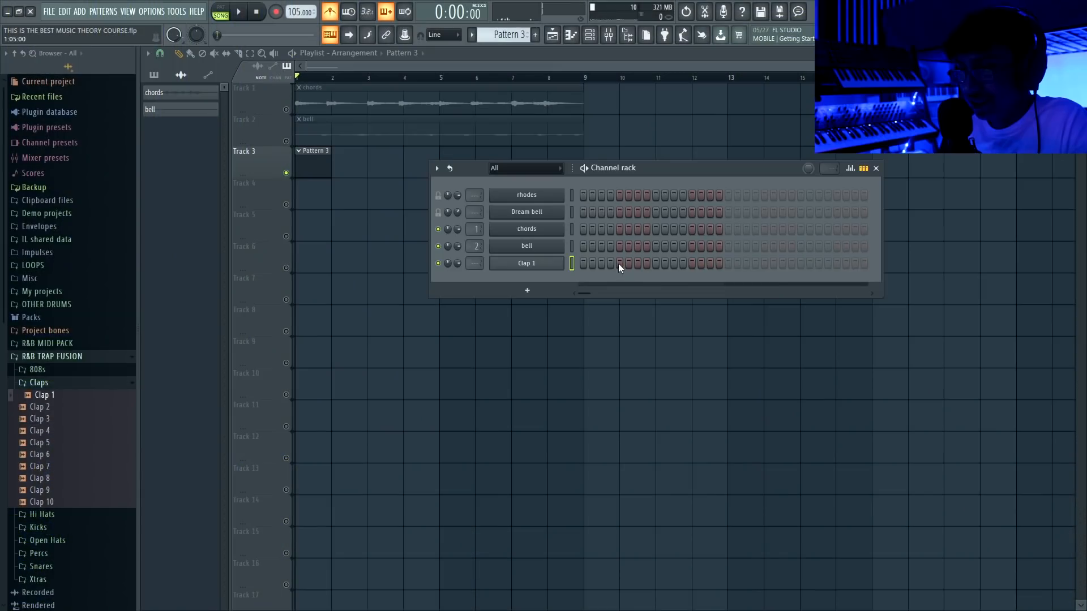
- Program Clap 1 hits on steps 5, 13, 21 and 29 of Pattern 3
click(619, 263)
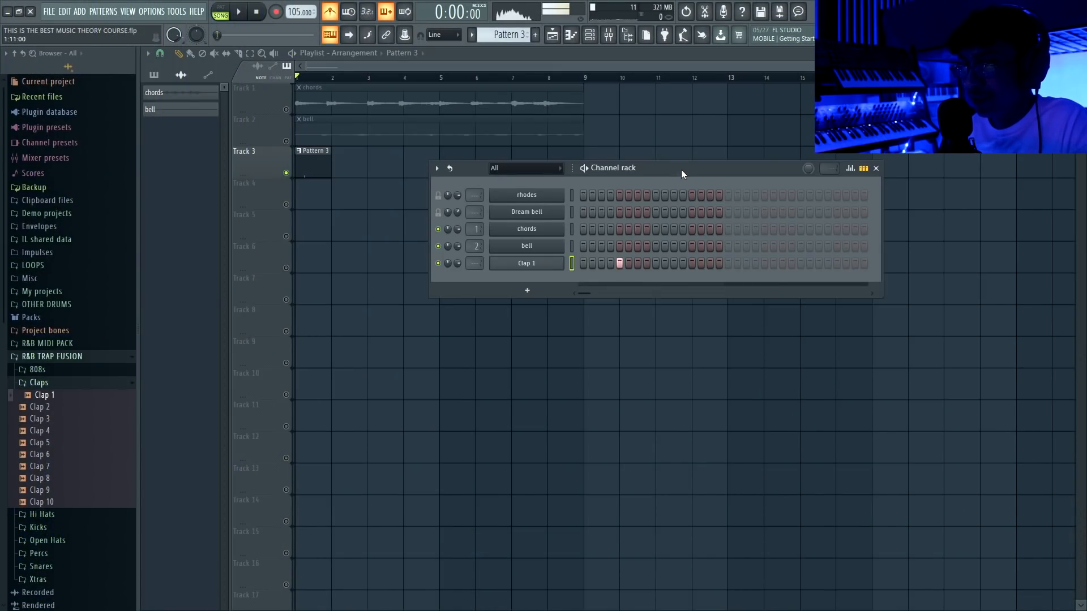
drag(684, 172, 557, 163)
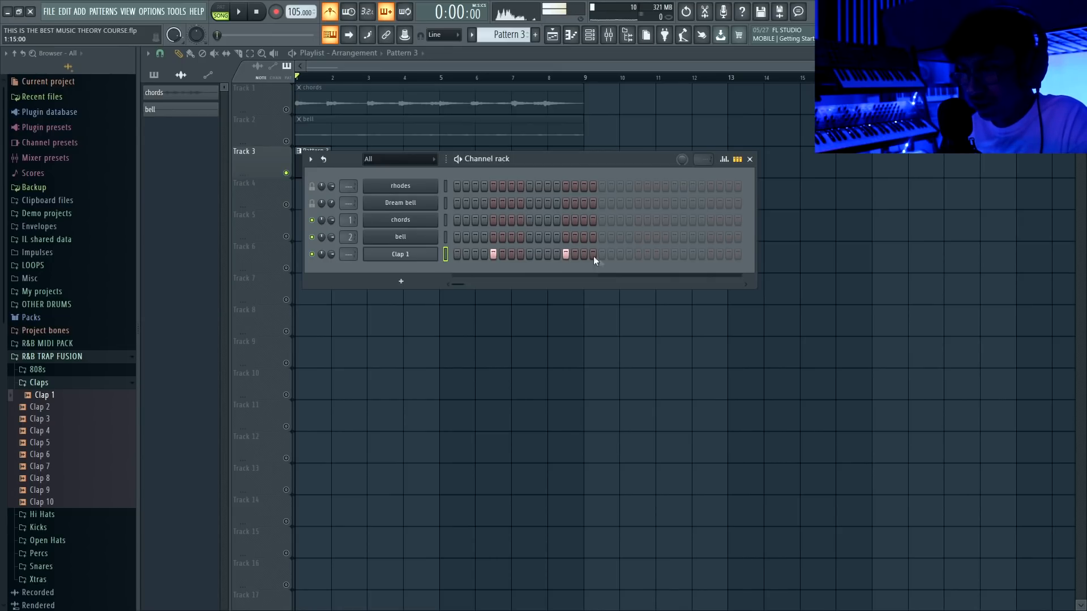
click(637, 258)
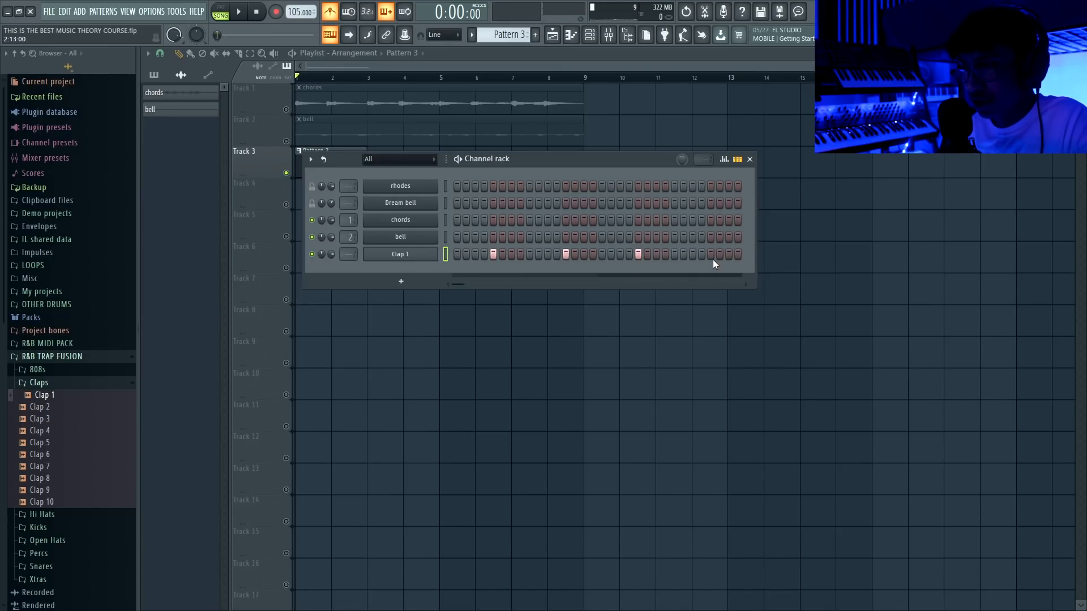
right_click(334, 11)
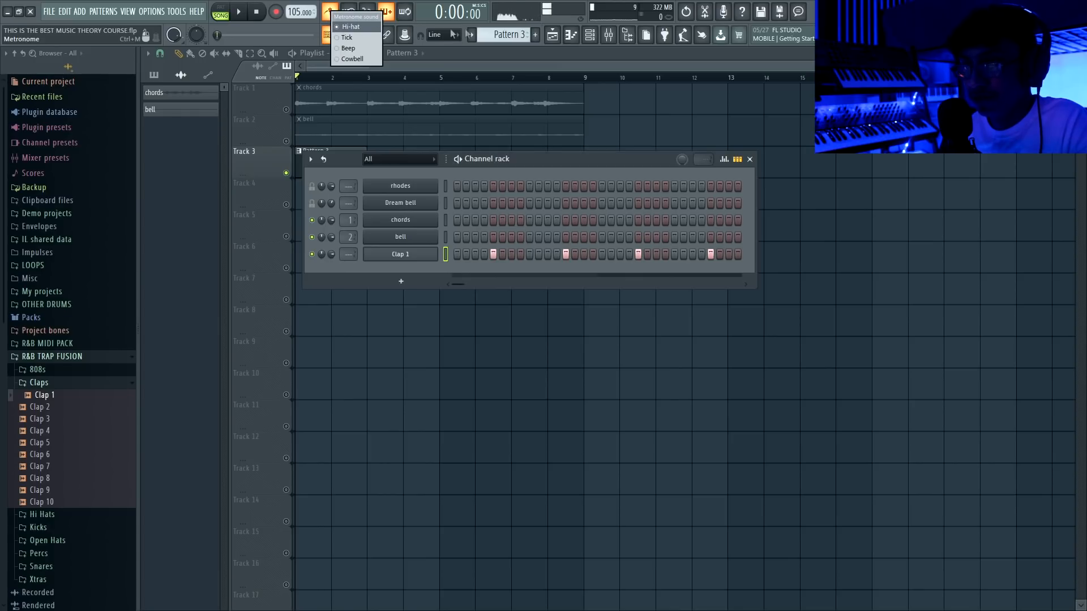
click(508, 52)
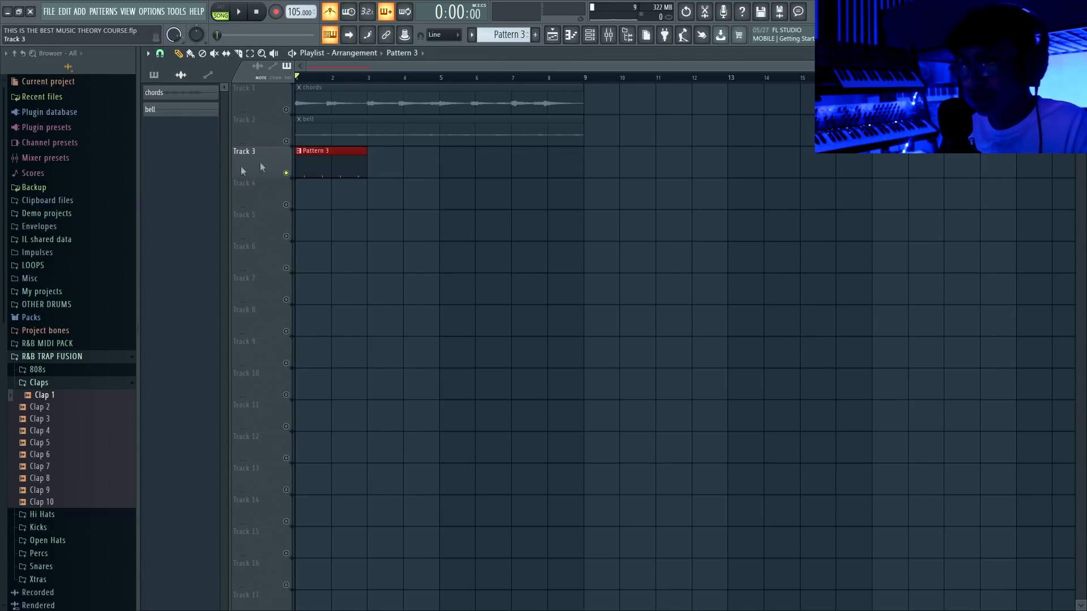
- Duplicate the Pattern 3 clip three times along Track 3 to fill the loop up to bar 9
key(ctrl+b)
key(ctrl+b)
key(ctrl+b)
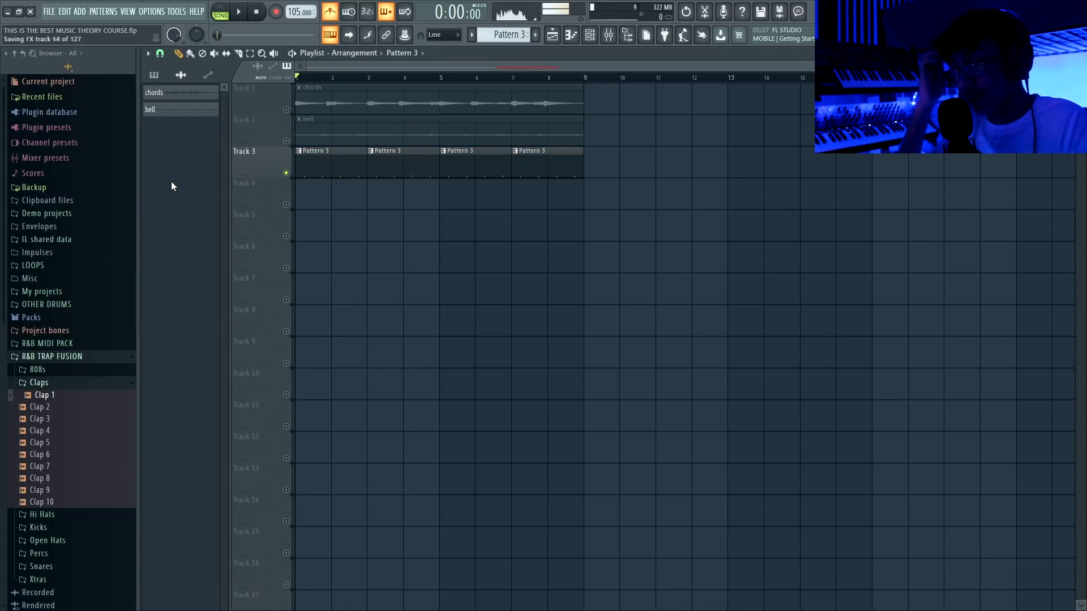
- Unmute the chords track and play it together with the claps
click(286, 110)
key(space)
key(F6)
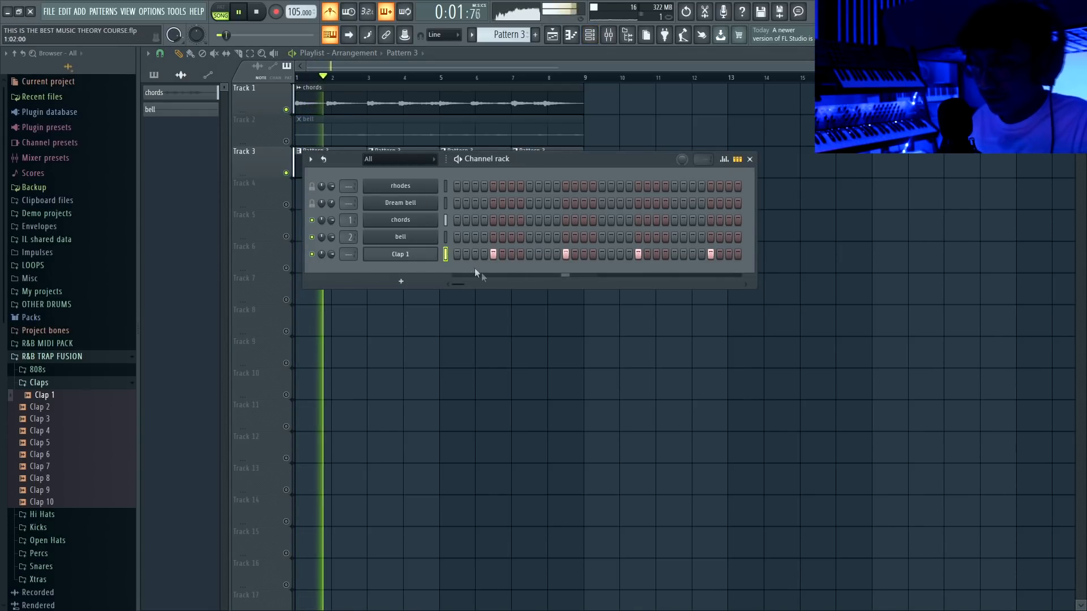
key(space)
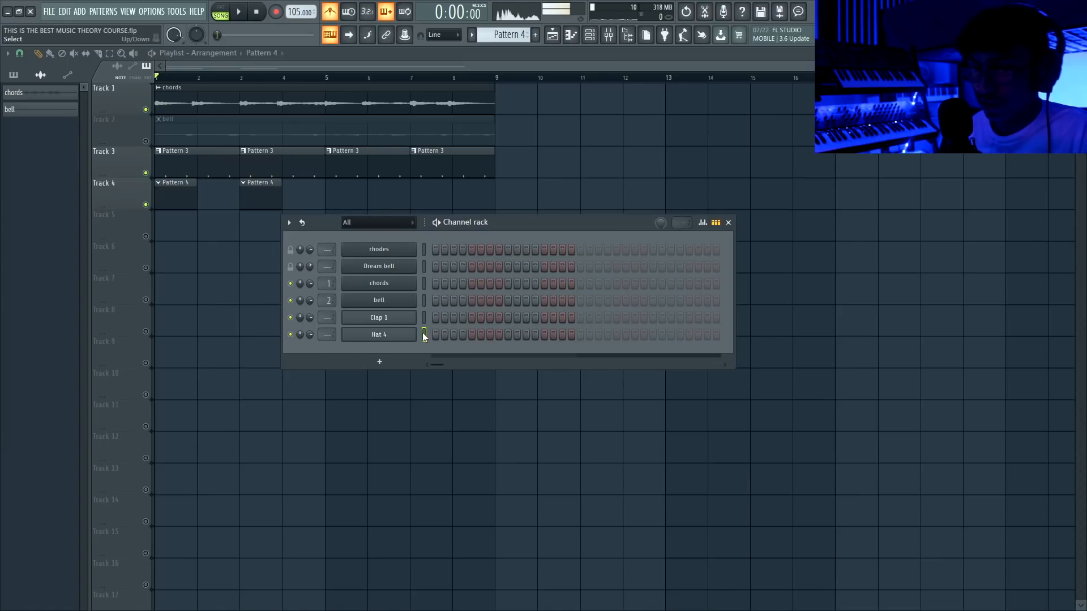
- Program Hat 4 in Pattern 4 on steps 1, 4, 7, 11, 13, 17, 20, 23, 27, 29 and 30
click(462, 334)
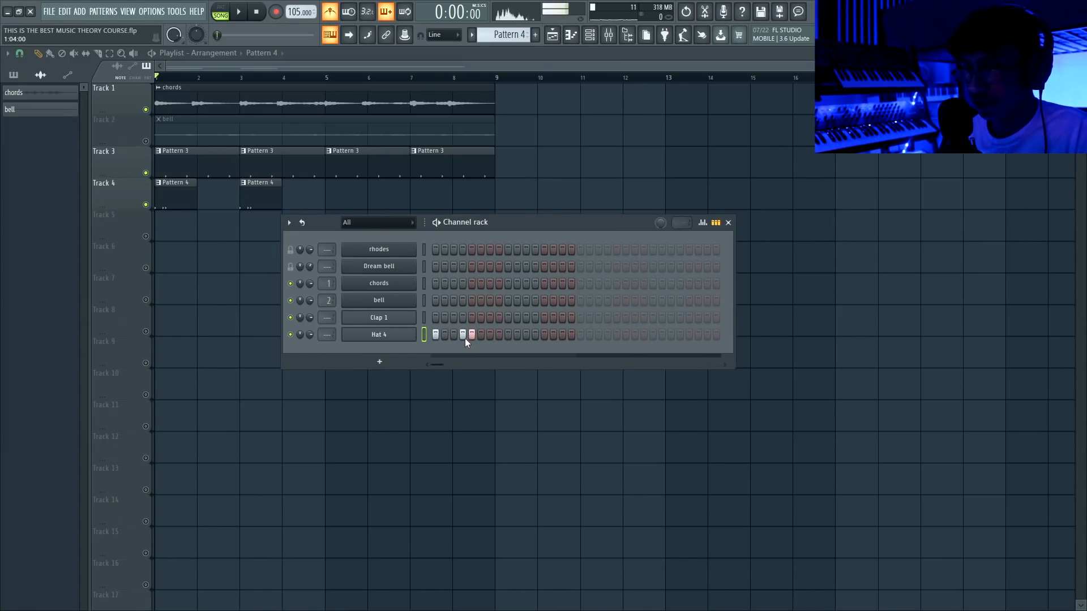
click(489, 334)
key(space)
click(526, 335)
click(544, 334)
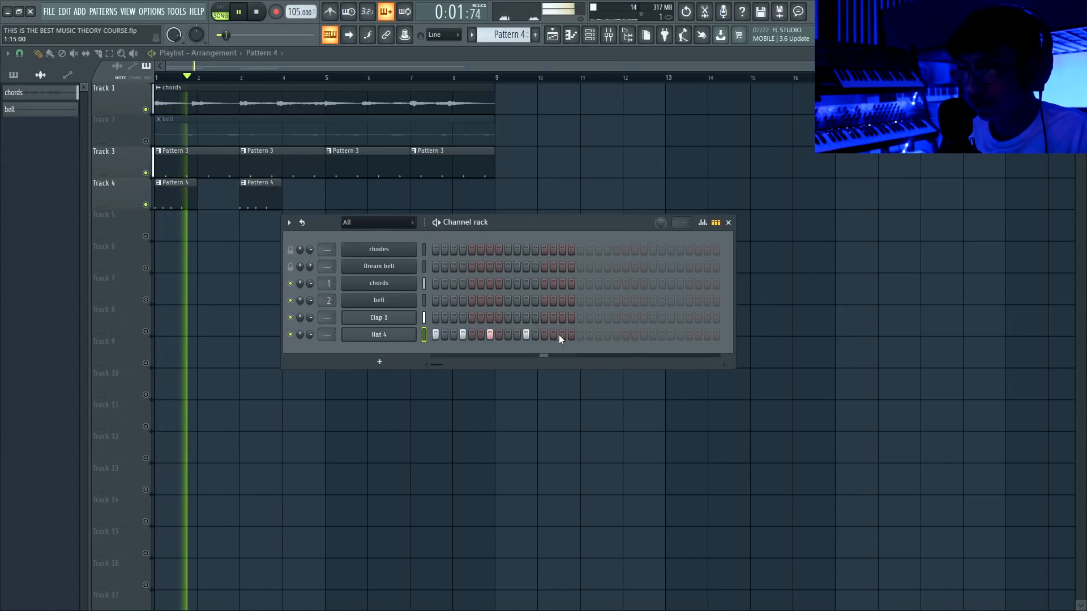
click(580, 334)
click(607, 335)
click(635, 334)
click(689, 335)
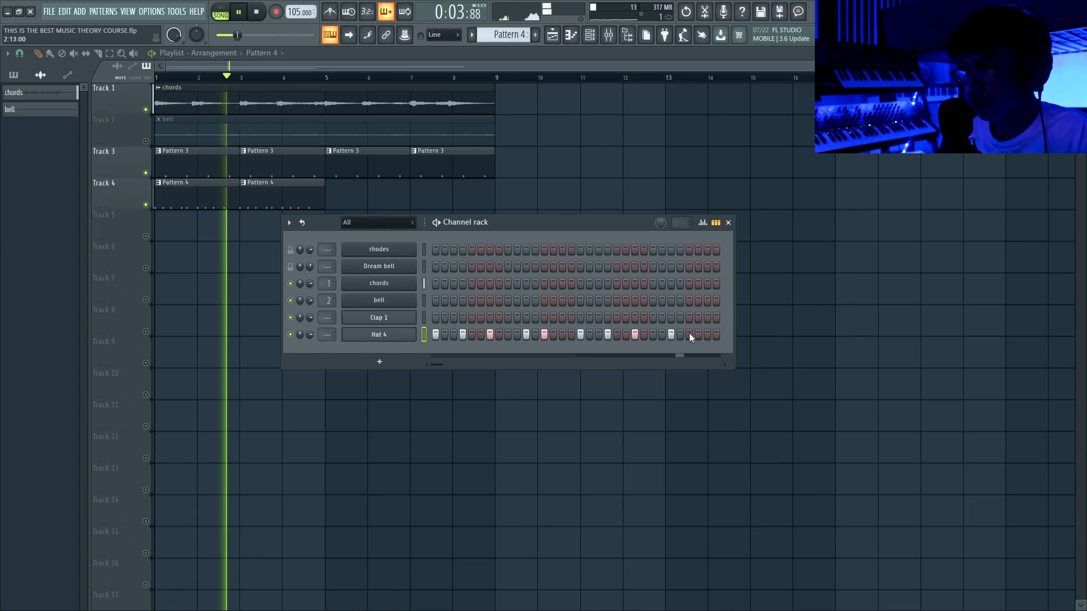
click(698, 334)
key(F6)
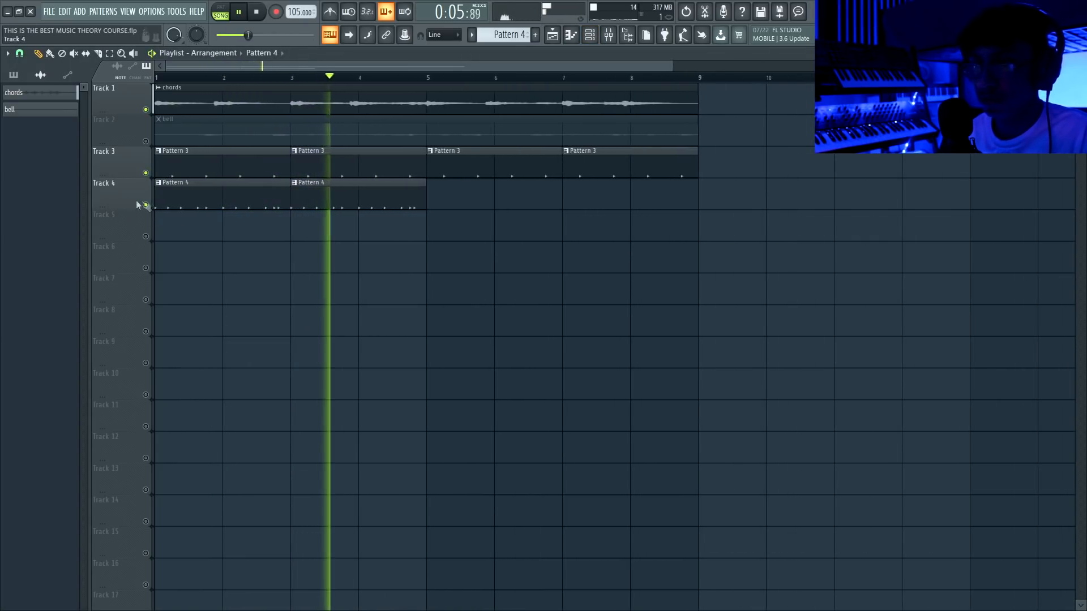
- Enlarge the velocity lane in Hat 4's piano roll and lower the velocity of the second and seventh hat notes
key(space)
key(F7)
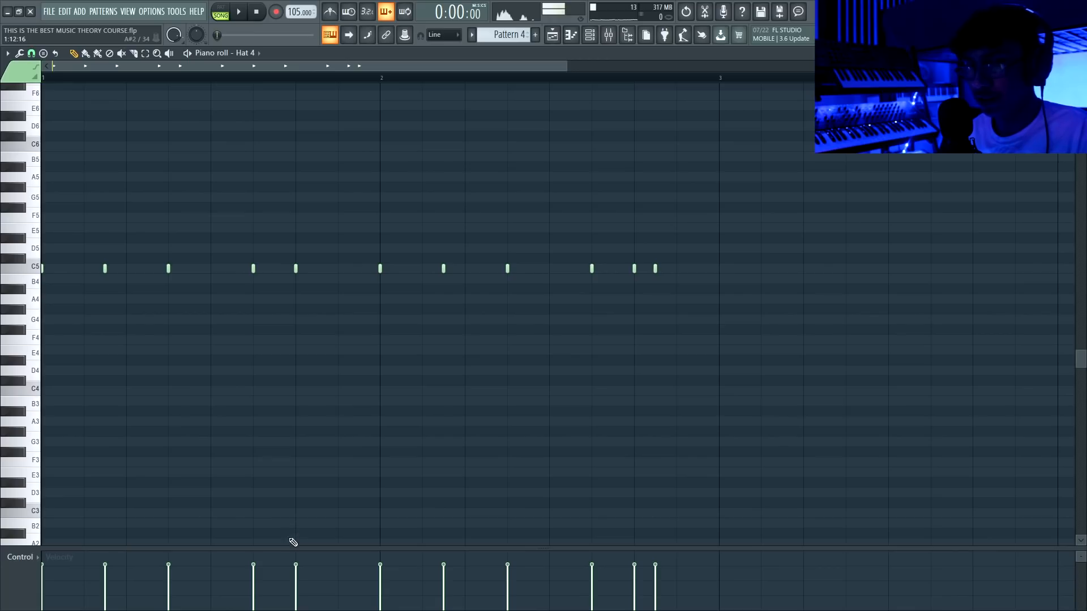
drag(293, 548, 275, 400)
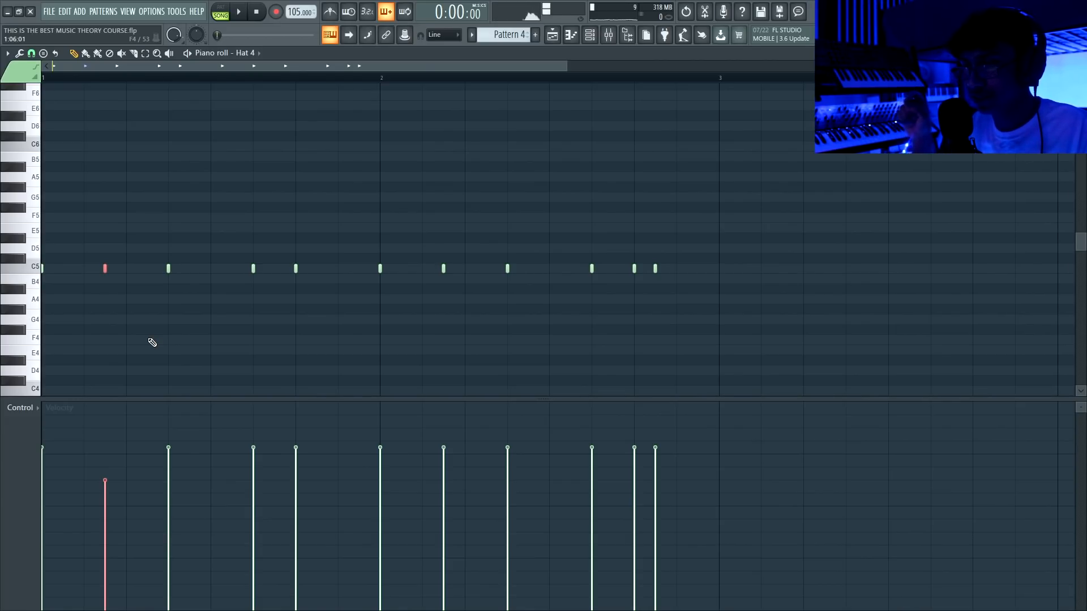
key(space)
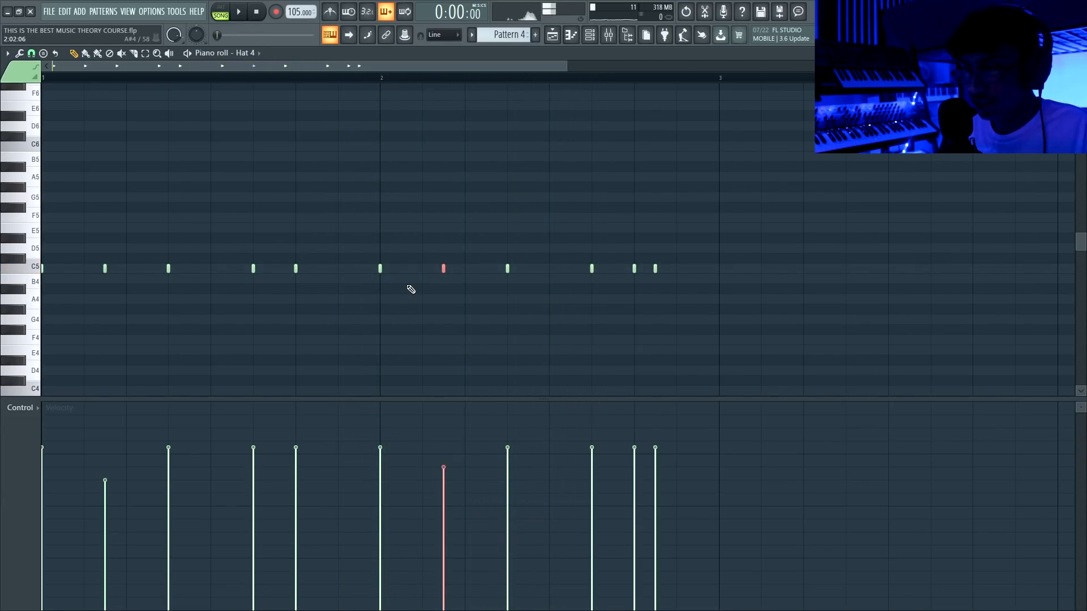
- Play the hat pattern and lower the velocity of the fourth and last Hat 4 notes
key(space)
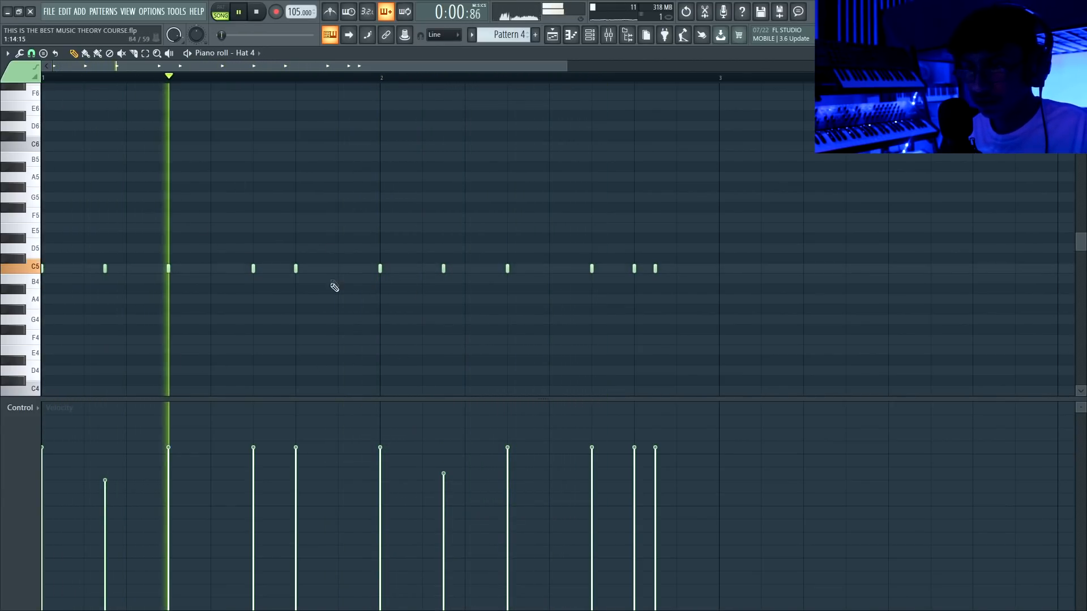
scroll(253, 269, down, 1)
scroll(221, 271, down, 3)
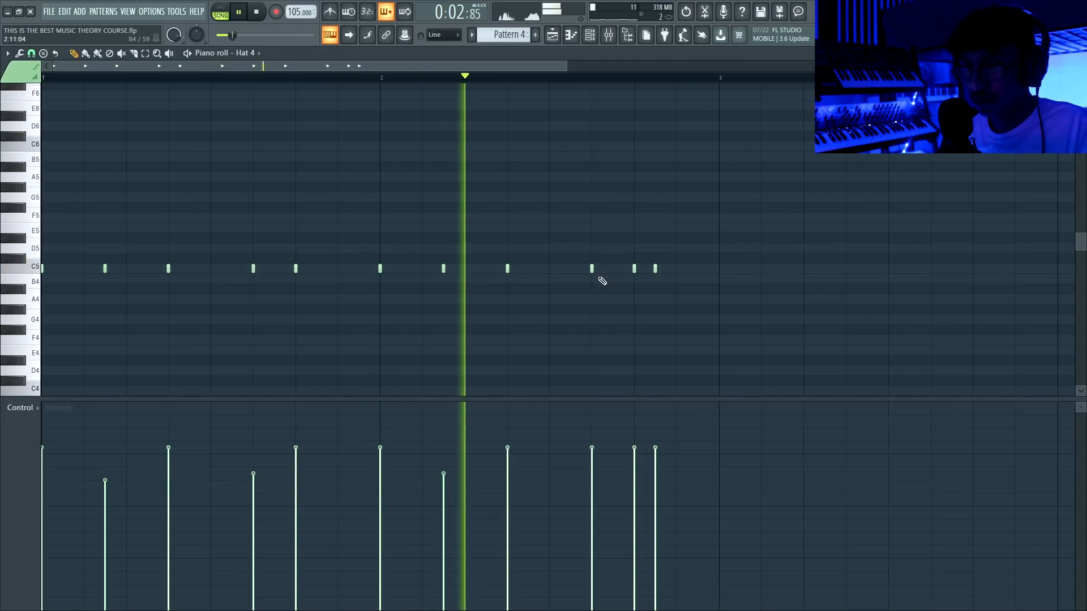
scroll(651, 287, down, 5)
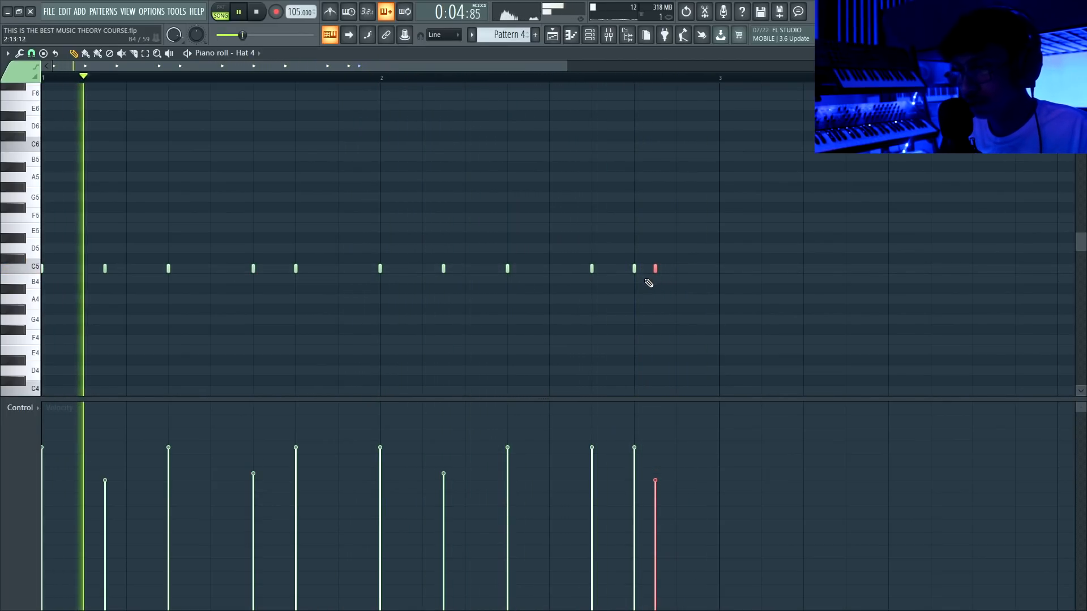
key(space)
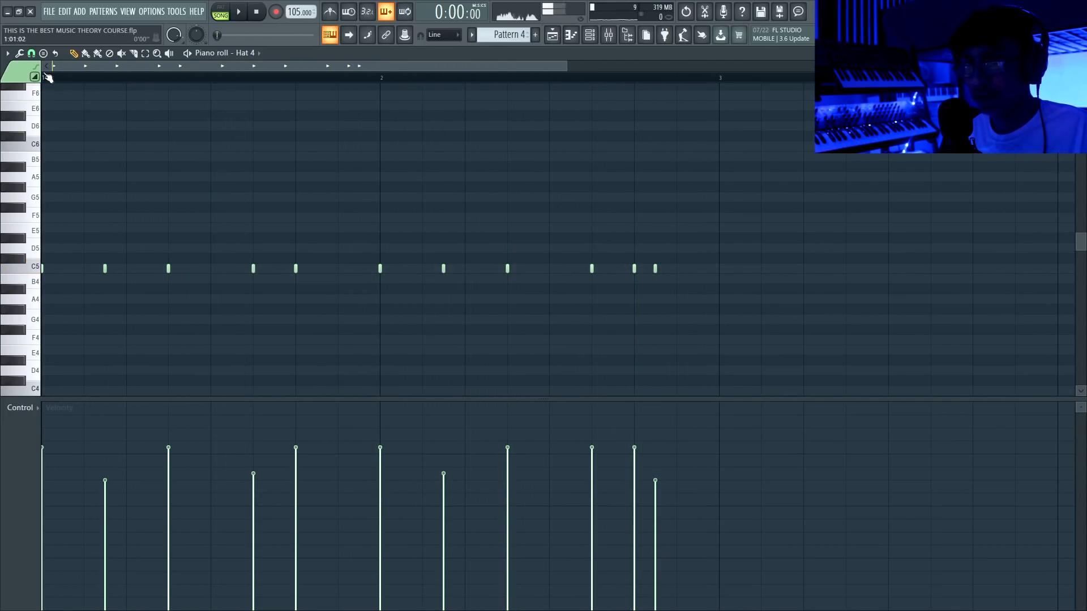
- Set a finer grid snap and paint three roll notes with falling velocities between the last hat hits of Pattern 4
click(34, 55)
click(45, 151)
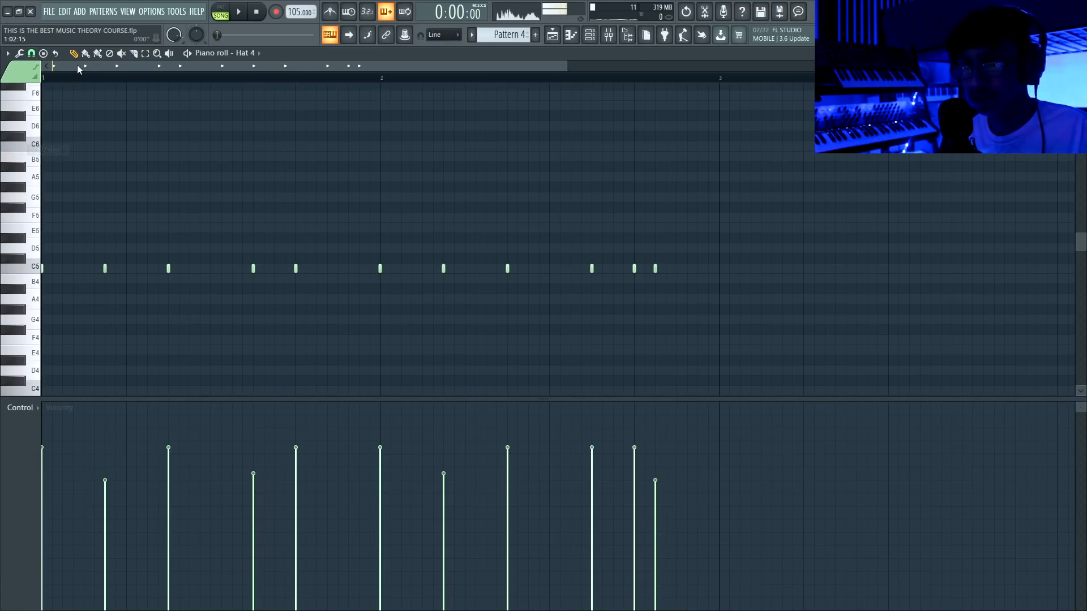
key(space)
ctrl+scroll(589, 245, up, 2)
scroll(595, 243, down, 2)
drag(611, 214, 655, 214)
key(space)
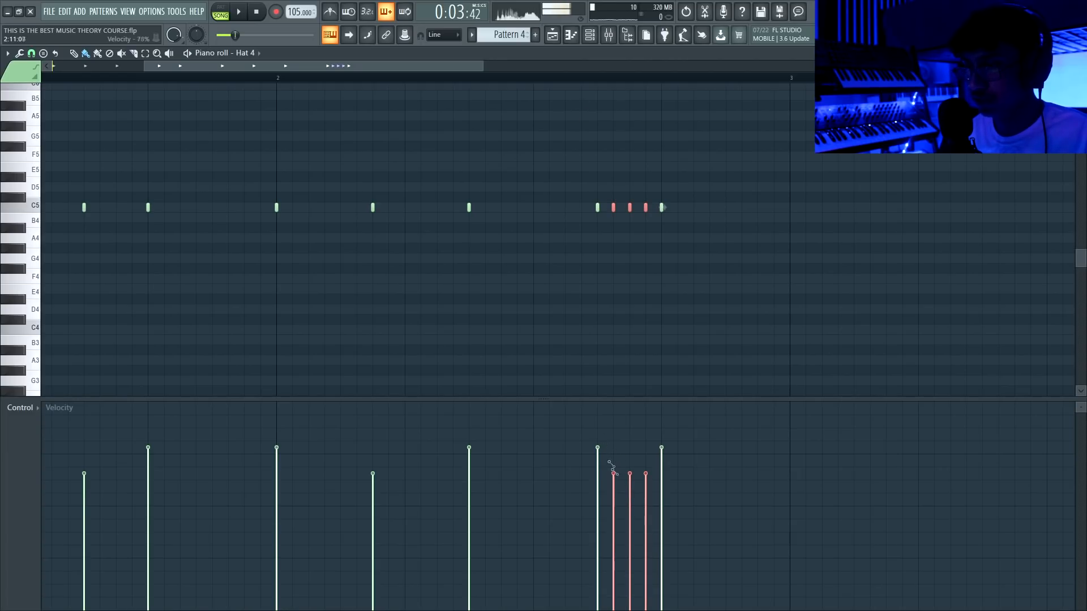
- Pan the three roll notes slightly left, right and left
click(54, 431)
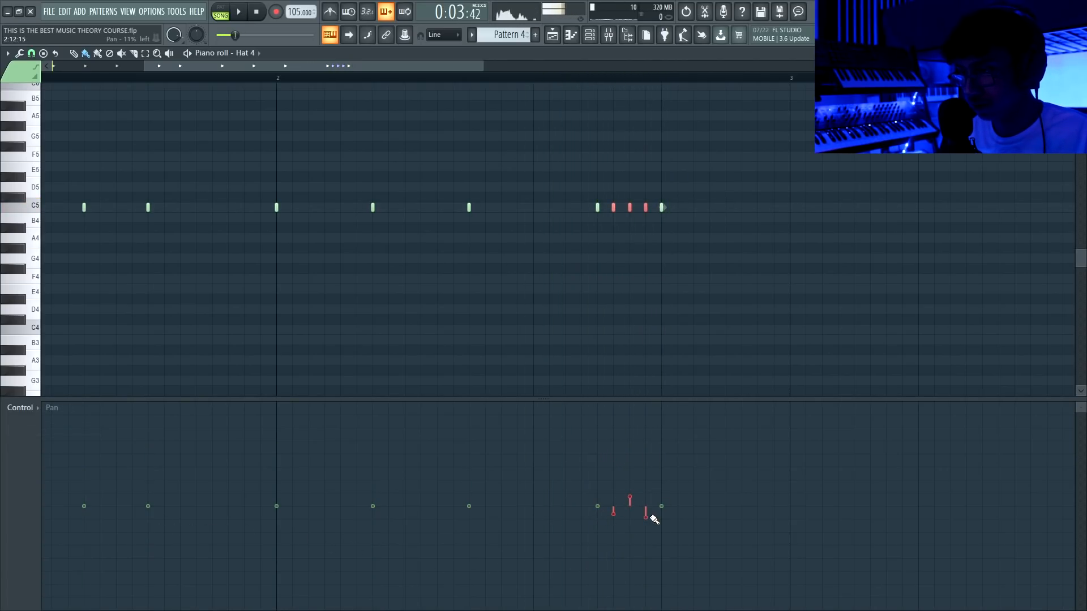
key(space)
click(19, 408)
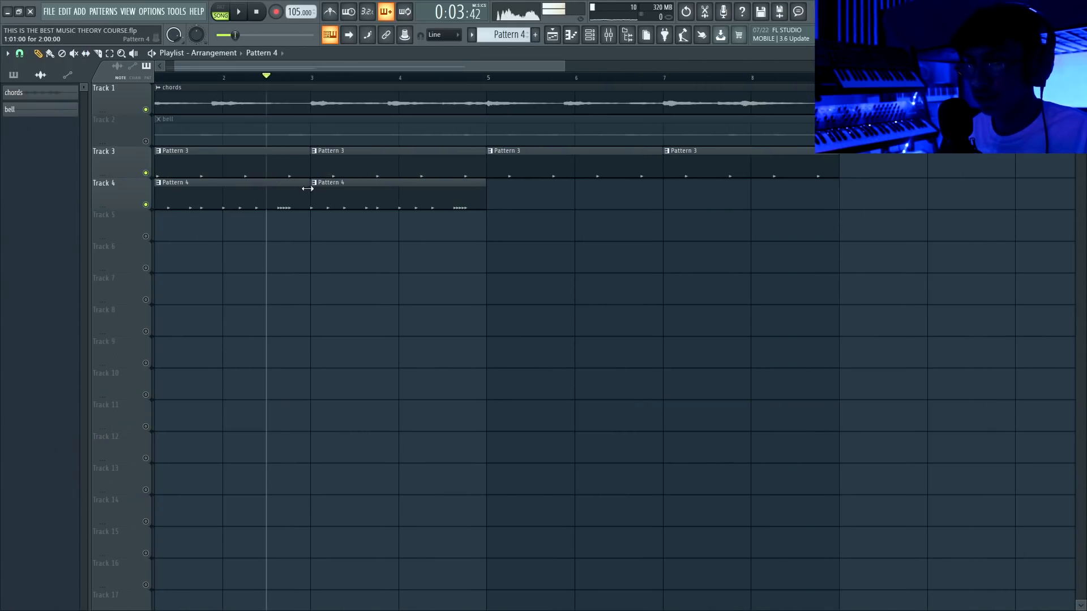
- Make the second Pattern 4 clip on Track 4 unique and open its Hat 4 notes for editing
right_click(312, 189)
click(335, 259)
double_click(337, 195)
- Add softer pitched hat notes in bar 1 at G4 on step 11 and A4 on step 15
key(space)
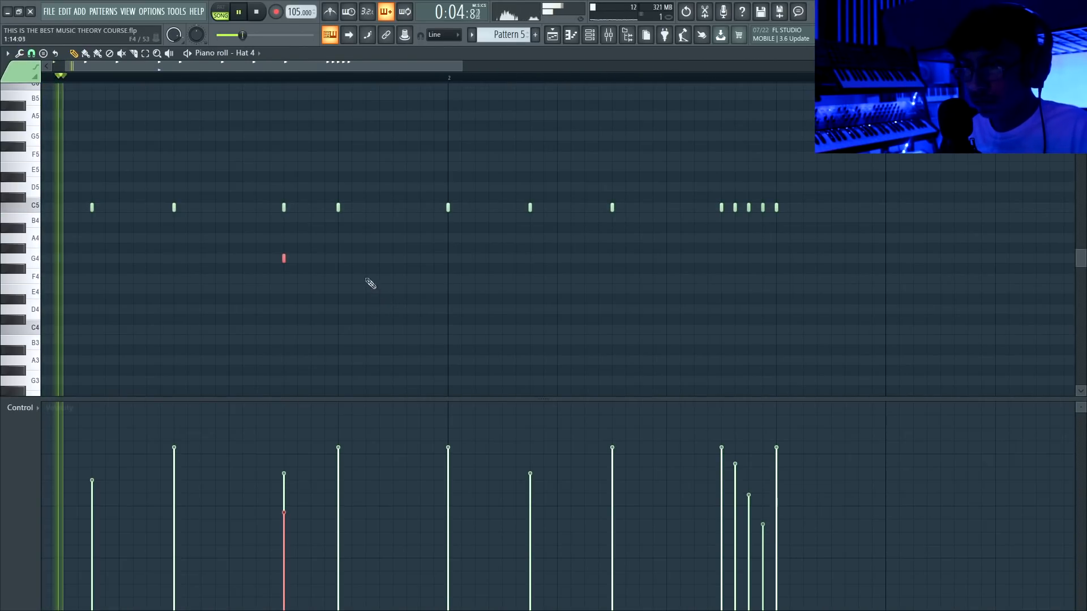
right_click(338, 258)
key(space)
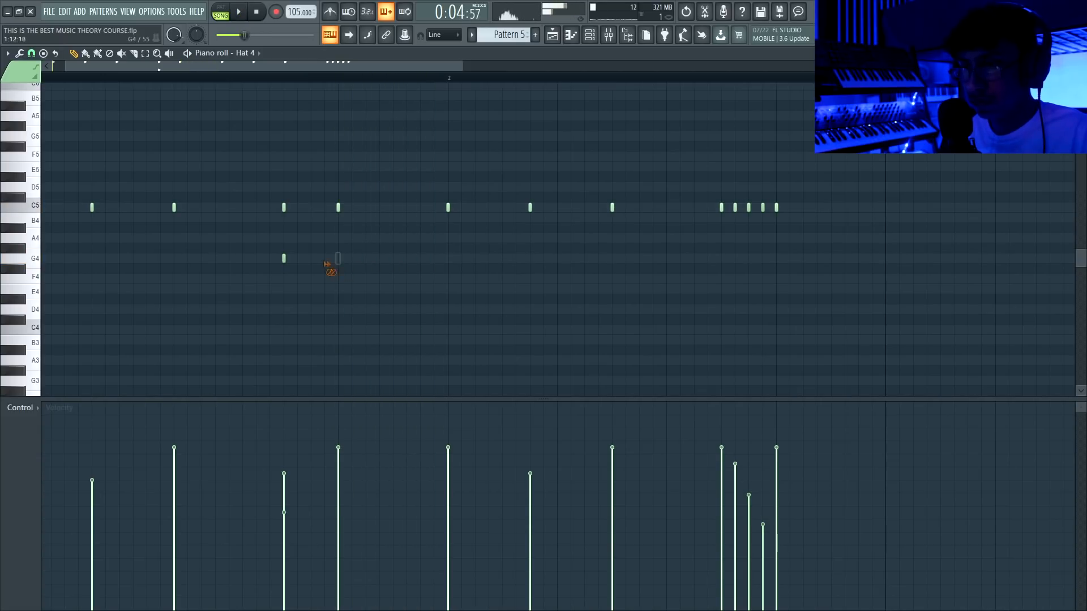
click(392, 238)
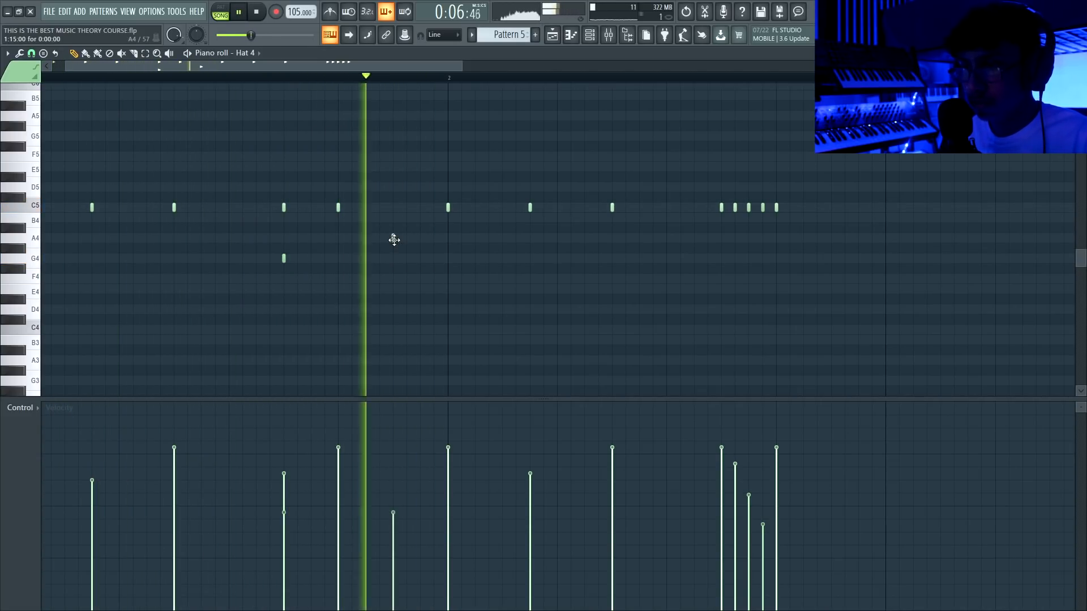
key(space)
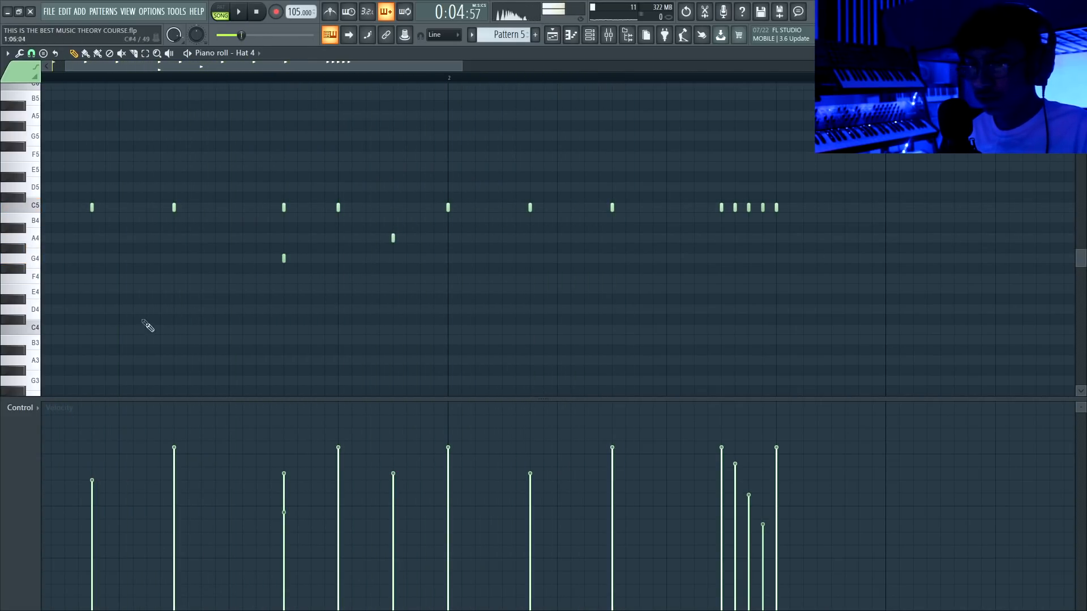
- Remove the old roll notes and add C5 hats on steps 9 and 15 of bar 2
key(space)
click(666, 207)
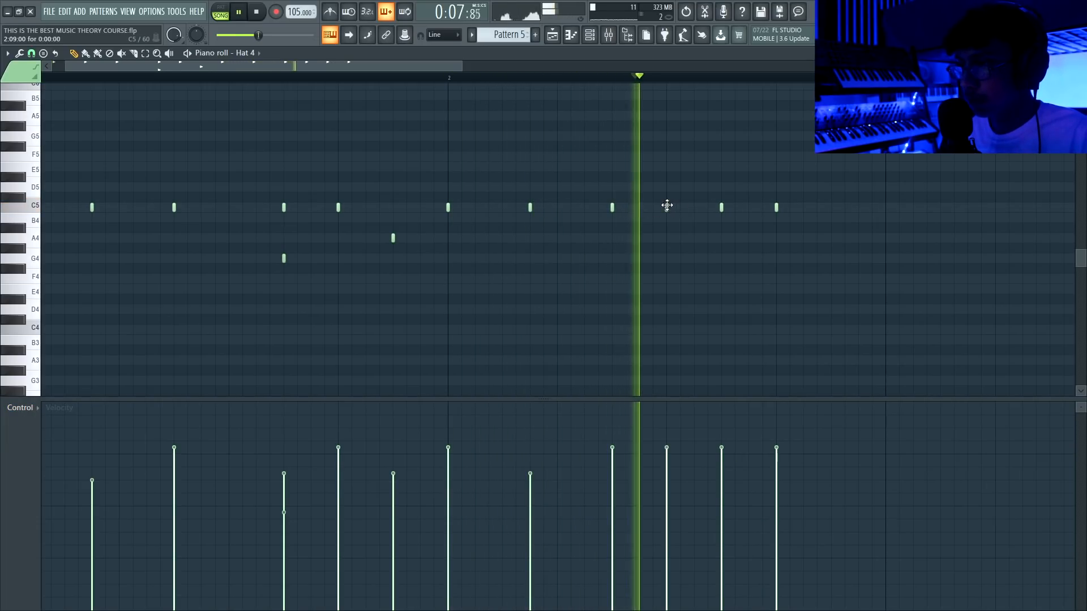
click(831, 207)
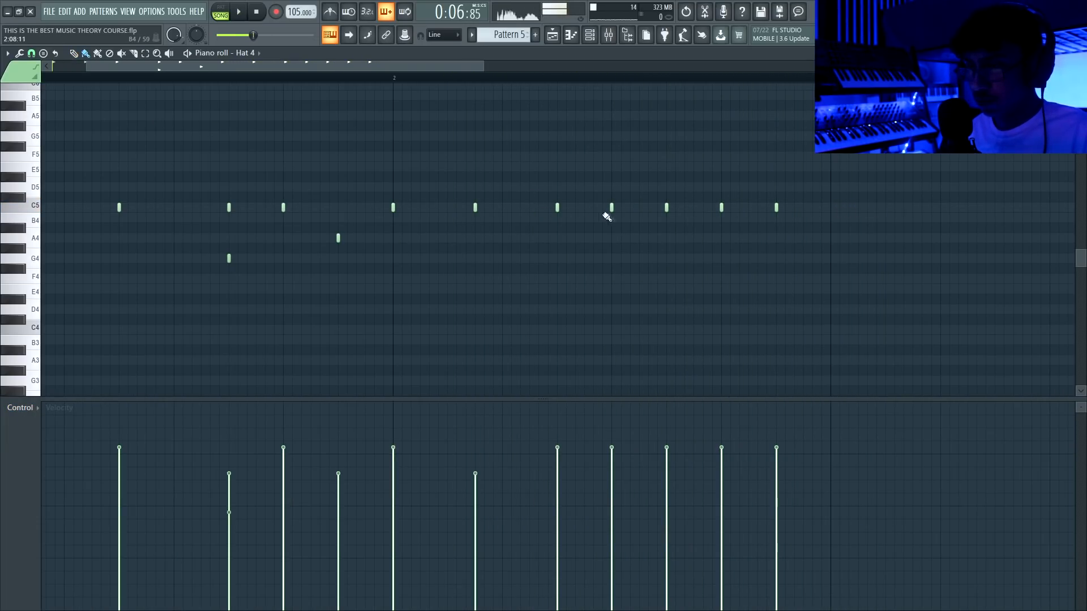
- Paint a three-note roll after step 9 and a five-note roll after step 15 of bar 2, both with falling velocities
key(space)
scroll(633, 243, up, 3)
drag(616, 207, 641, 210)
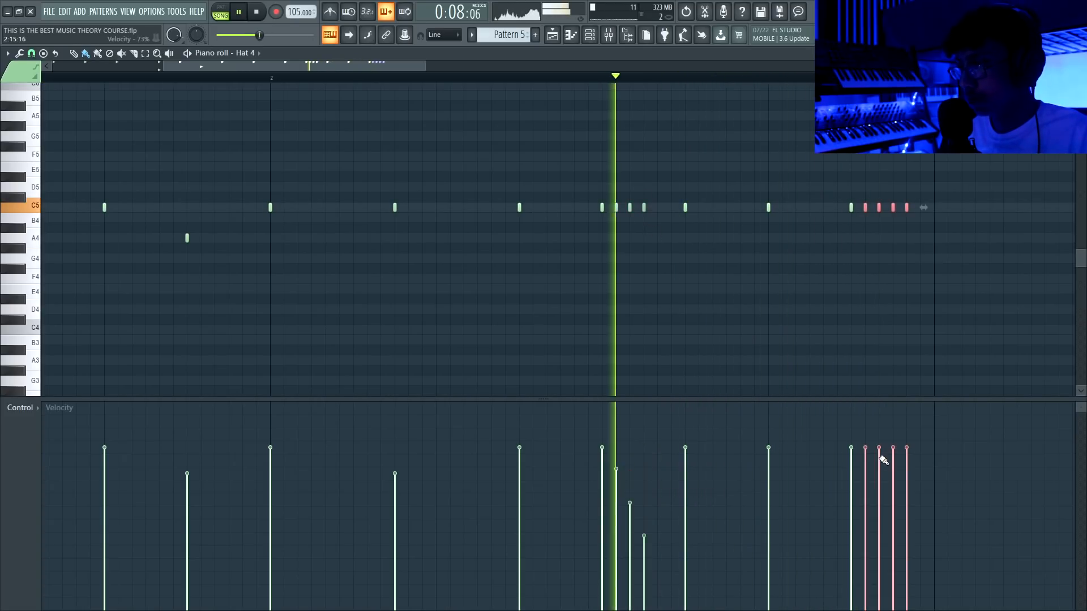
drag(865, 460, 878, 478)
drag(865, 471, 913, 579)
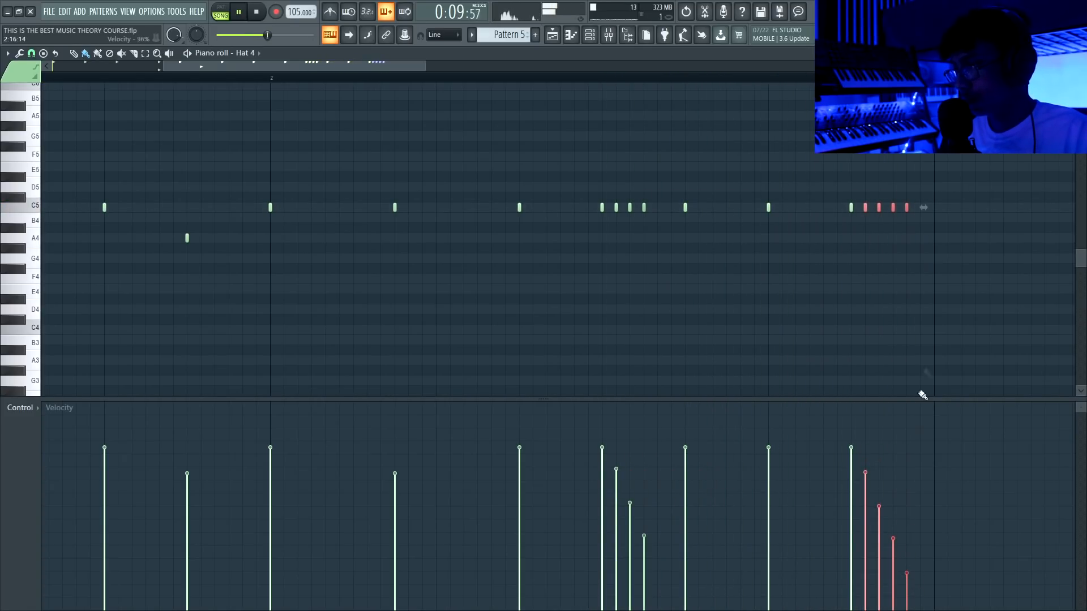
click(920, 212)
drag(865, 460, 881, 493)
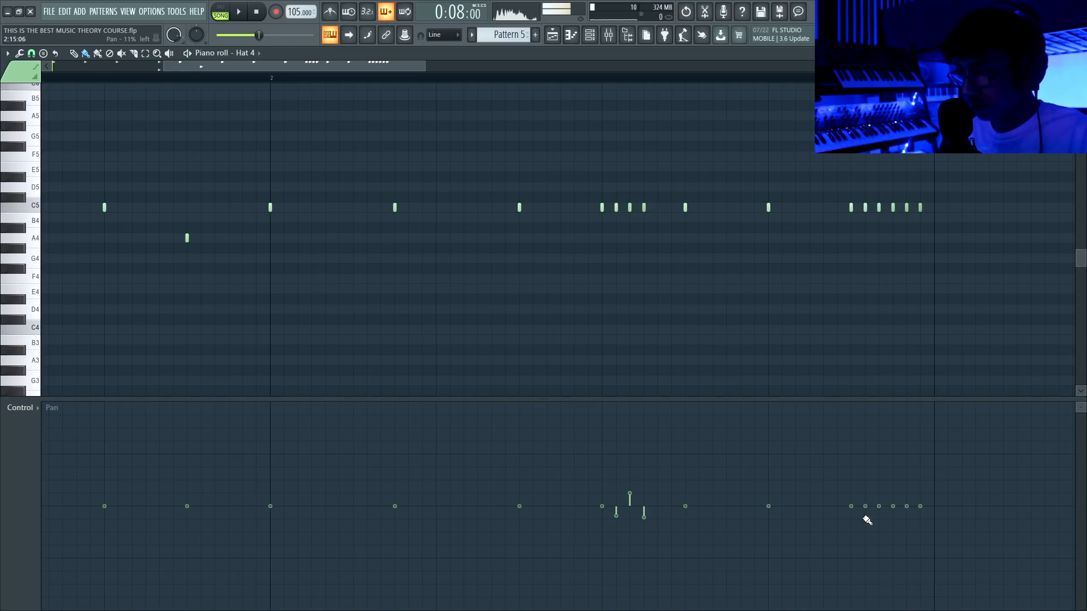
- Pan the five notes of the final hat roll alternately left and right, starting on the left
click(865, 521)
key(space)
click(878, 496)
click(893, 522)
click(907, 491)
click(920, 521)
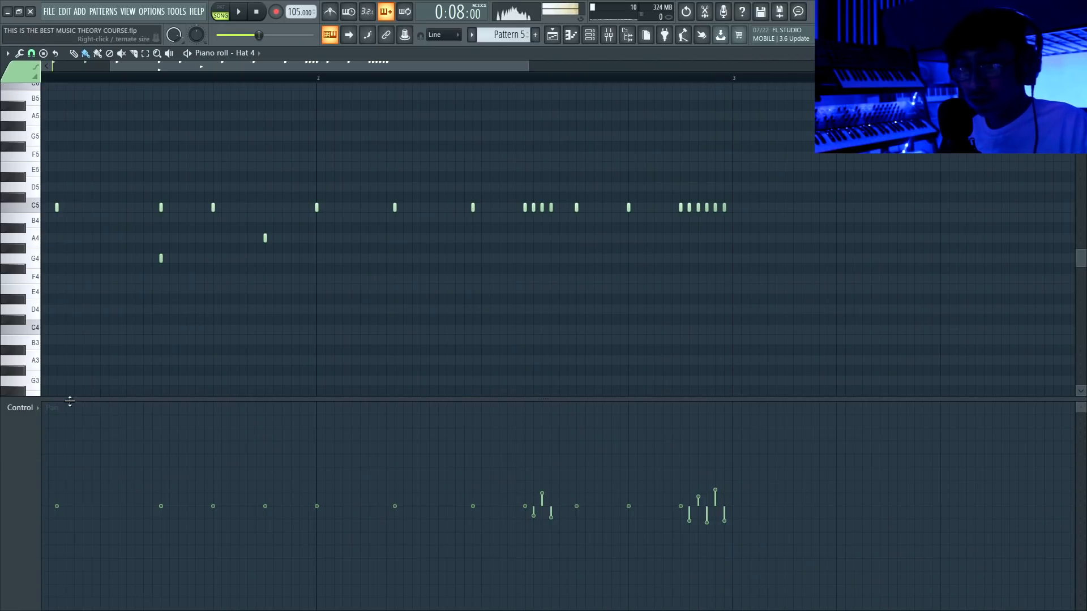
- Return the control lane to note velocity and repeat the Pattern 4 and Pattern 5 clips on Track 4 up to bar 9
click(33, 411)
click(56, 440)
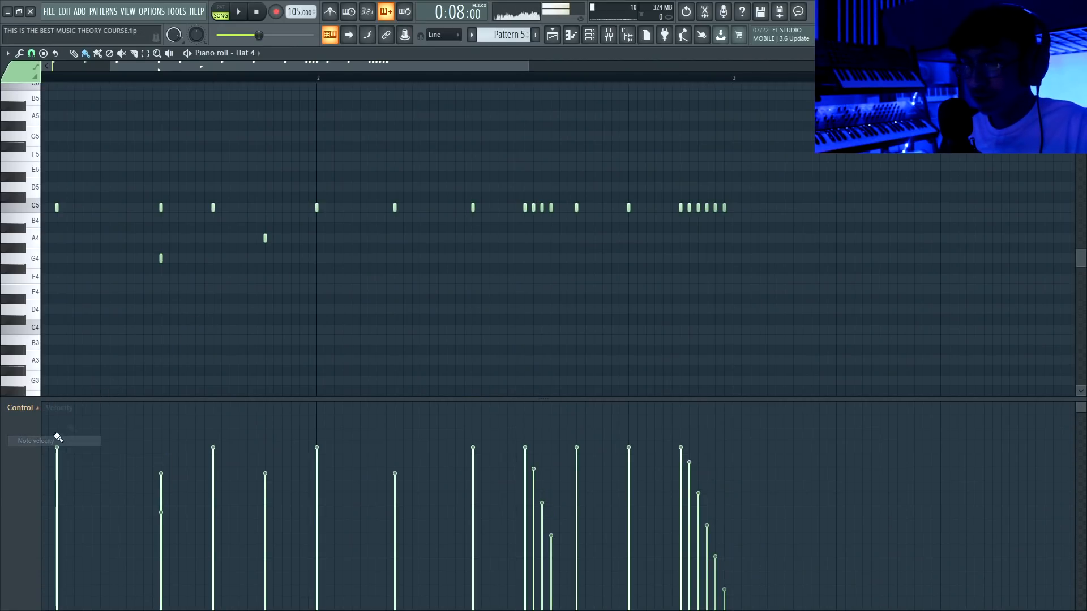
scroll(484, 75, down, 2)
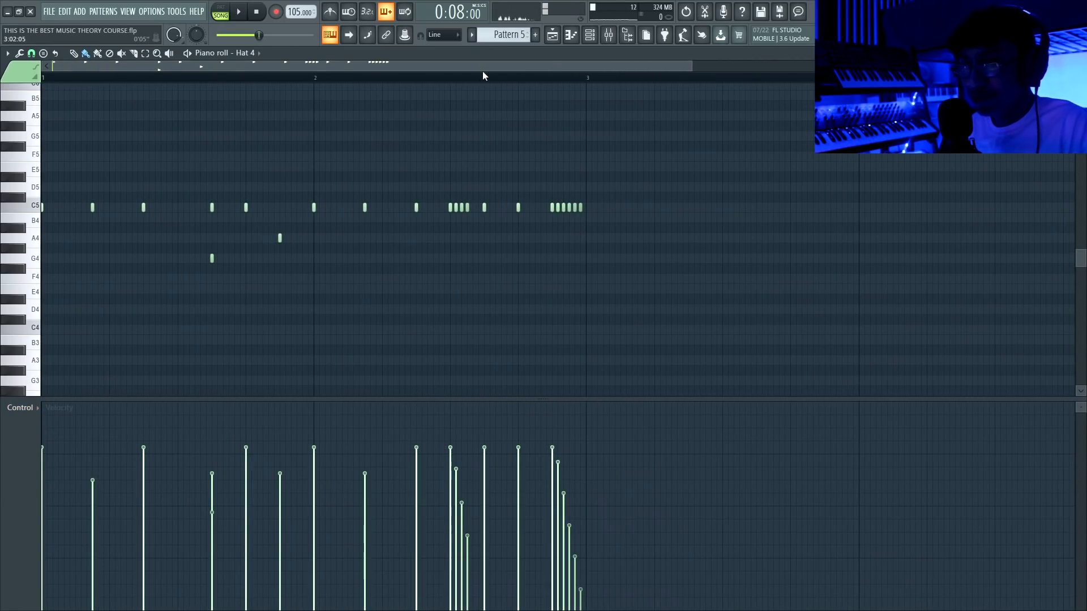
click(32, 55)
click(32, 56)
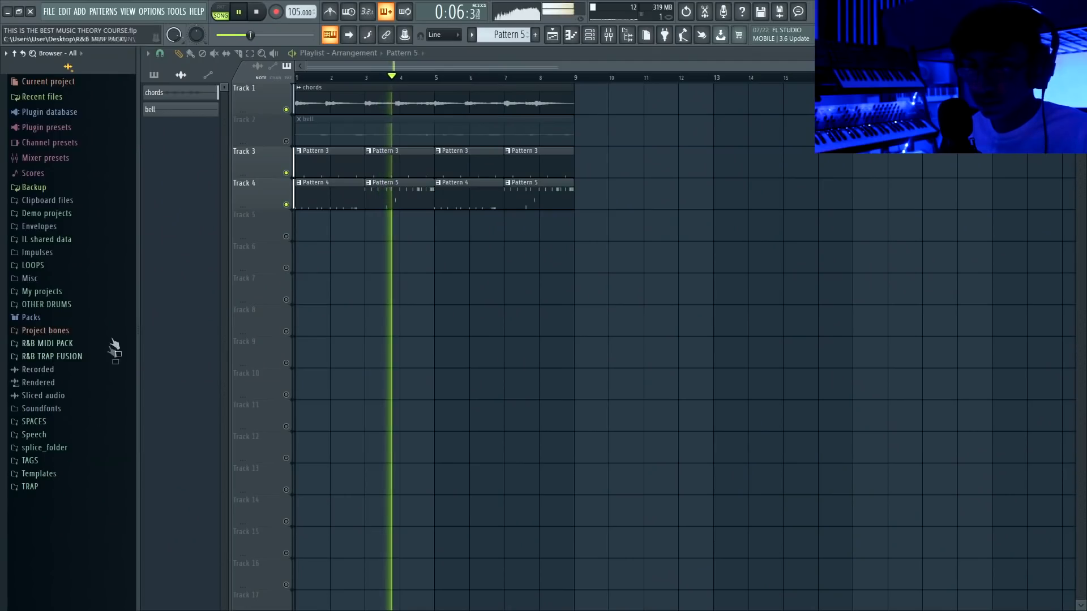
- Load Open 4 from the R&B TRAP FUSION open hats into Pattern 6 on an unmuted Track 5, programming steps 1, 15 and 29
click(85, 356)
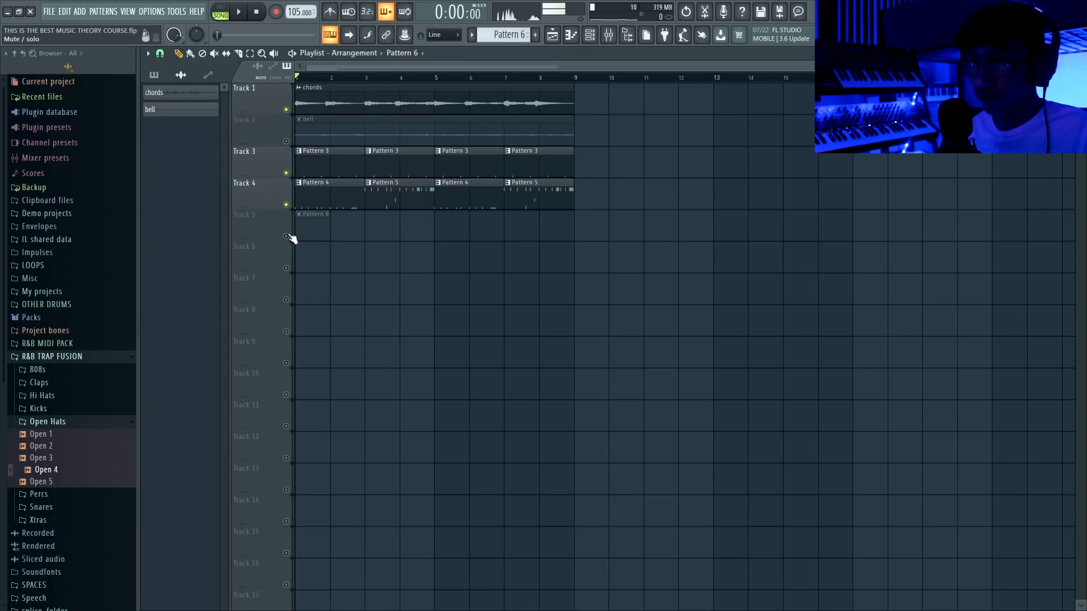
click(288, 236)
key(F6)
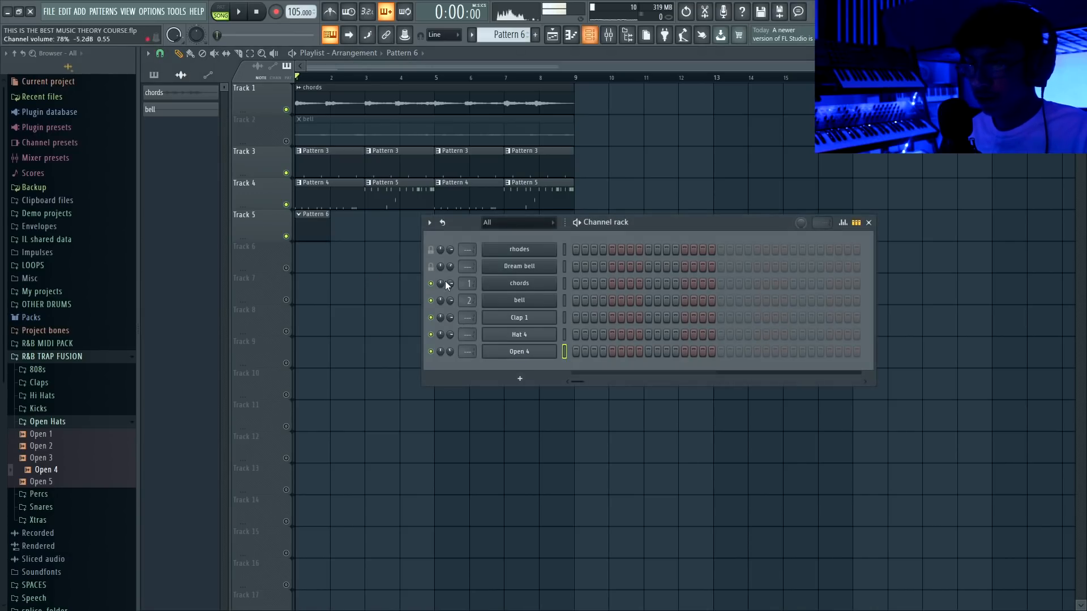
click(703, 351)
click(830, 351)
- Repeat Pattern 6 along Track 5 up to bar 9 and lower Open 4's channel volume to 42%
click(370, 229)
key(F6)
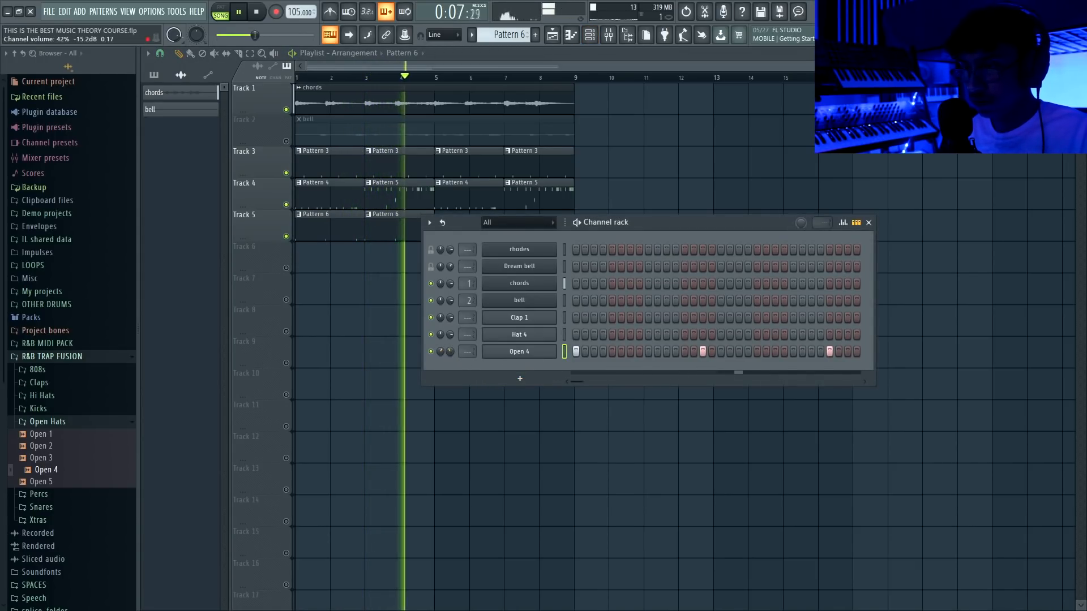
key(space)
key(F6)
- Add Perc 2 from the Percs folder in a new Pattern 7 on Track 6, on steps 11 and 12 with its volume lowered
click(46, 500)
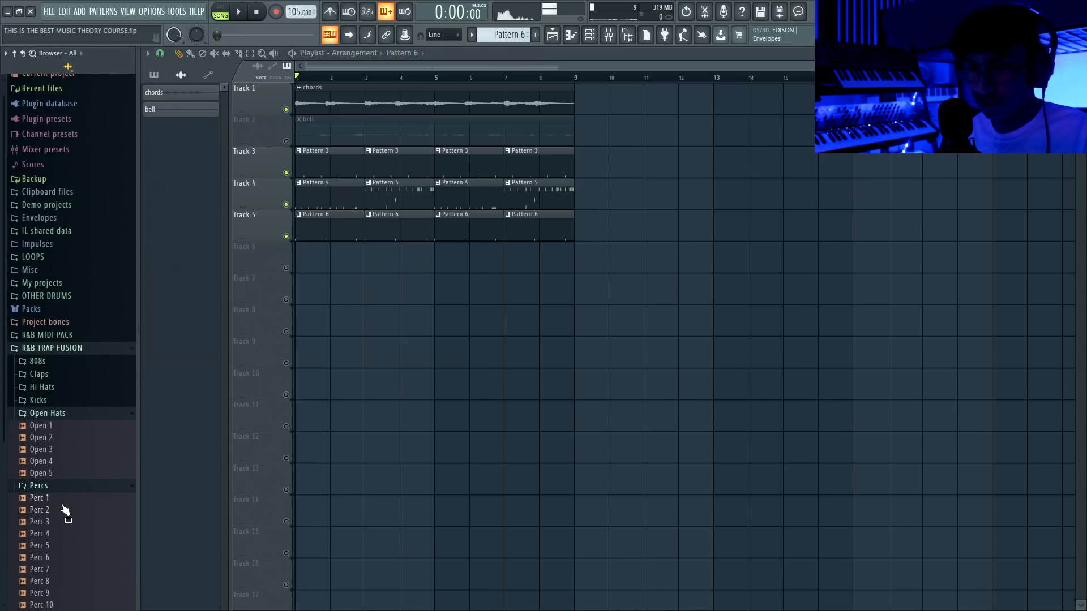
middle_click(65, 508)
key(F4)
key(Return)
key(Escape)
key(F6)
key(space)
click(667, 369)
click(675, 369)
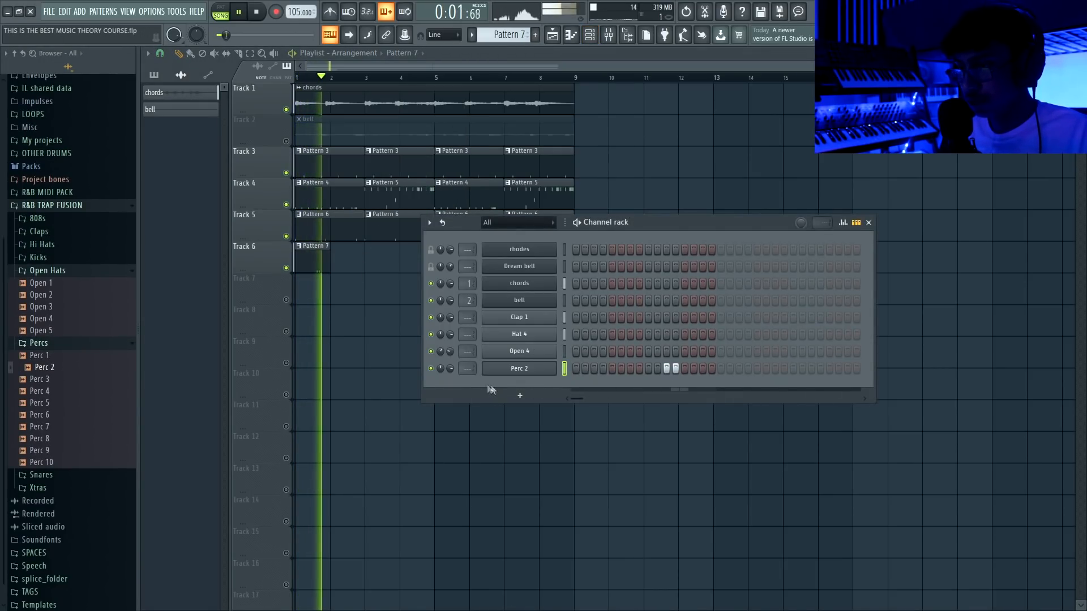
drag(450, 369, 450, 379)
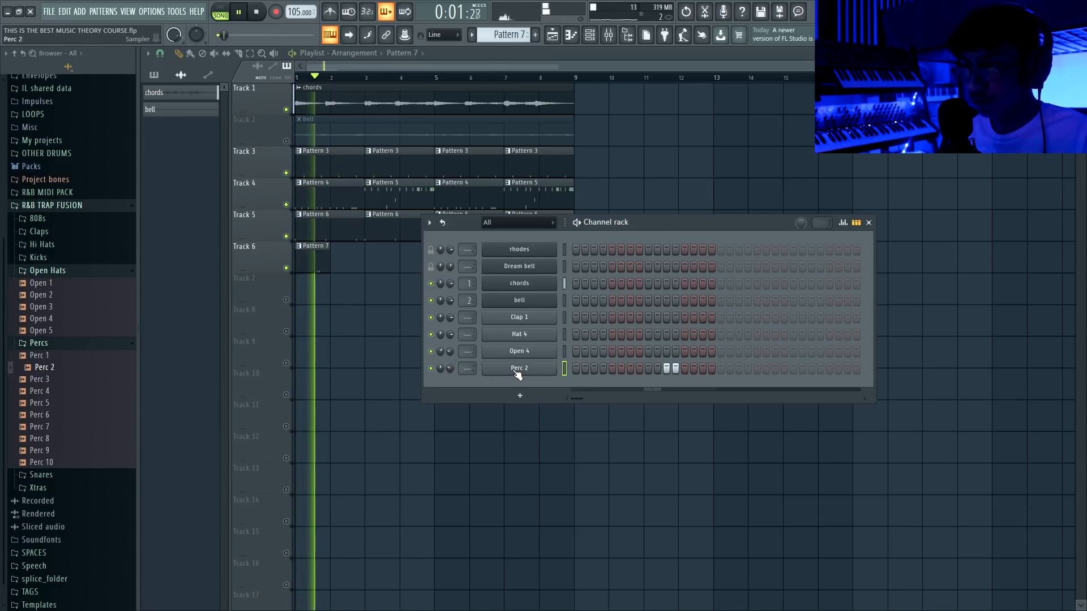
- Place Pattern 7 on Track 6 at bars 3, 5 and 7 and save the project
click(369, 256)
mouse_move(396, 264)
mouse_down()
mouse_move(300, 262)
mouse_move(451, 266)
mouse_up()
ctrl+click(416, 316)
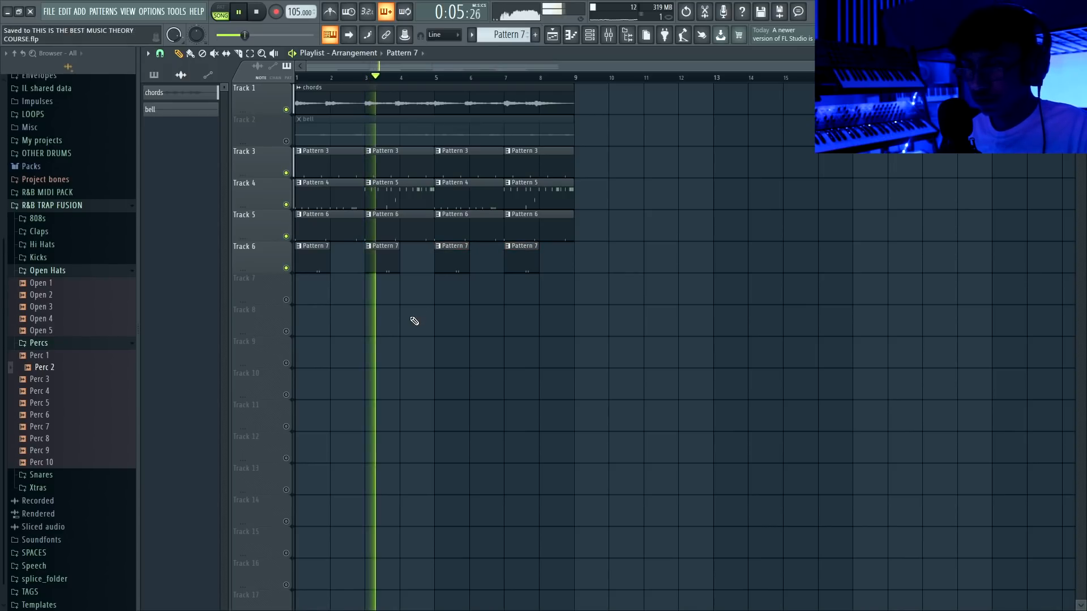
- Turn Perc 2's channel volume down slightly further
key(F6)
drag(450, 369, 450, 375)
- Add Perc 3 in a new Pattern 8 at bar 2 on Track 7, hitting on step 16 with its volume lowered
drag(39, 379, 496, 338)
key(space)
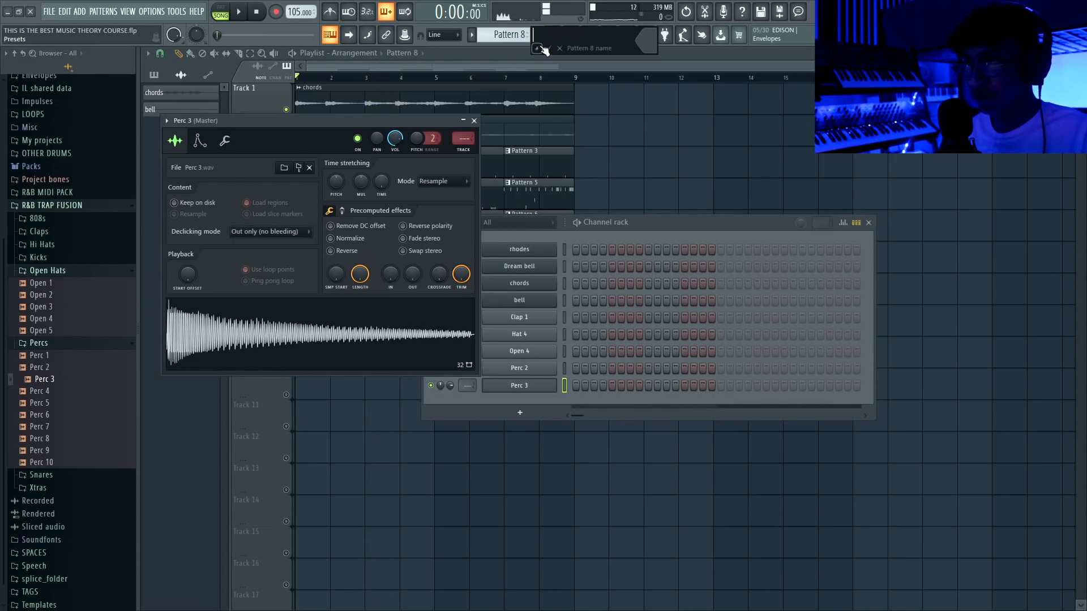
click(548, 54)
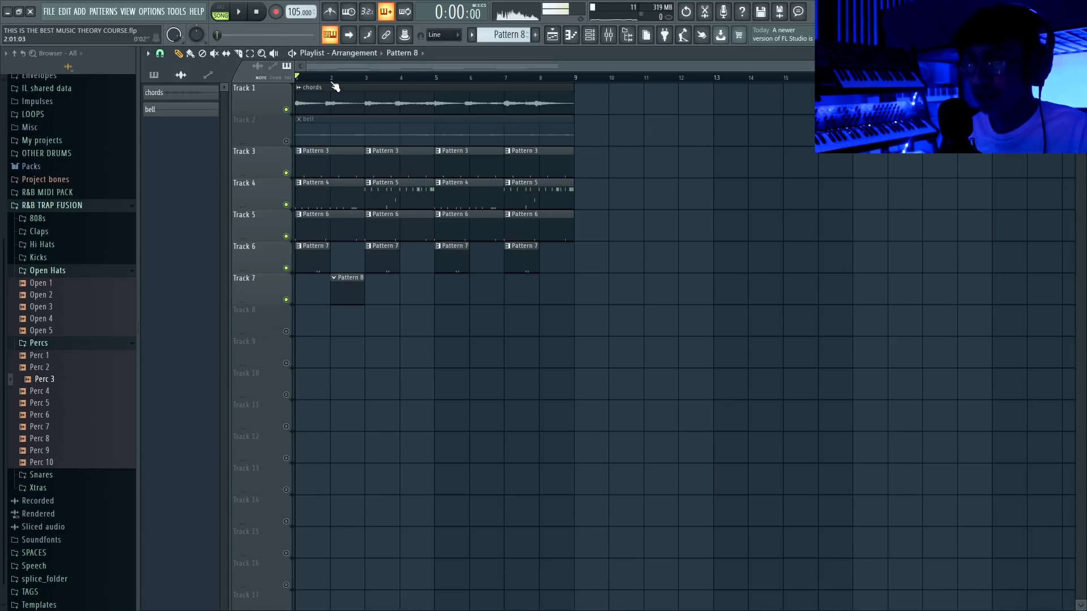
key(F6)
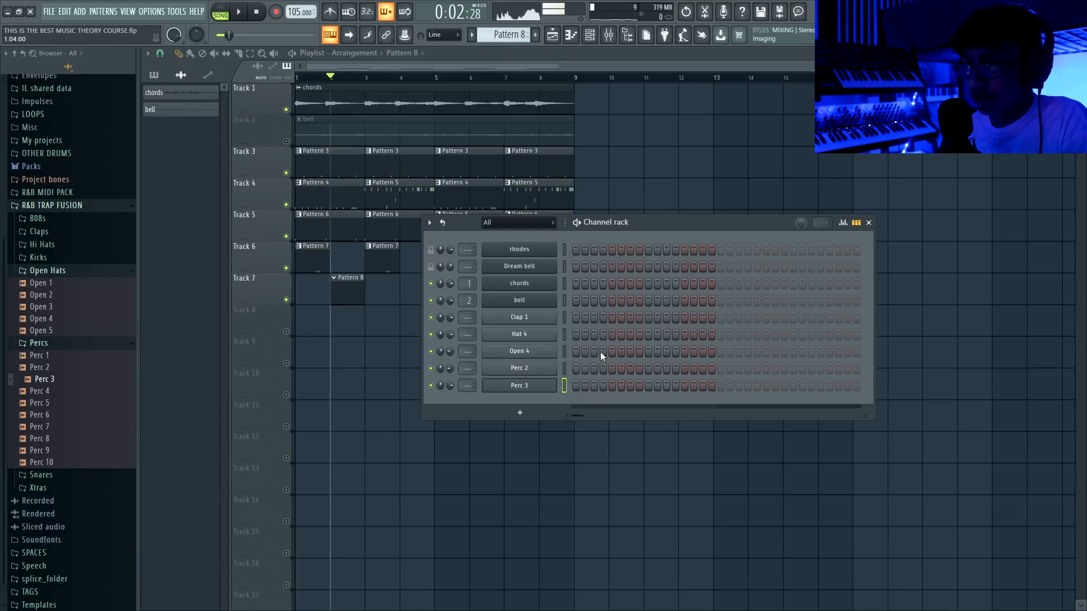
key(space)
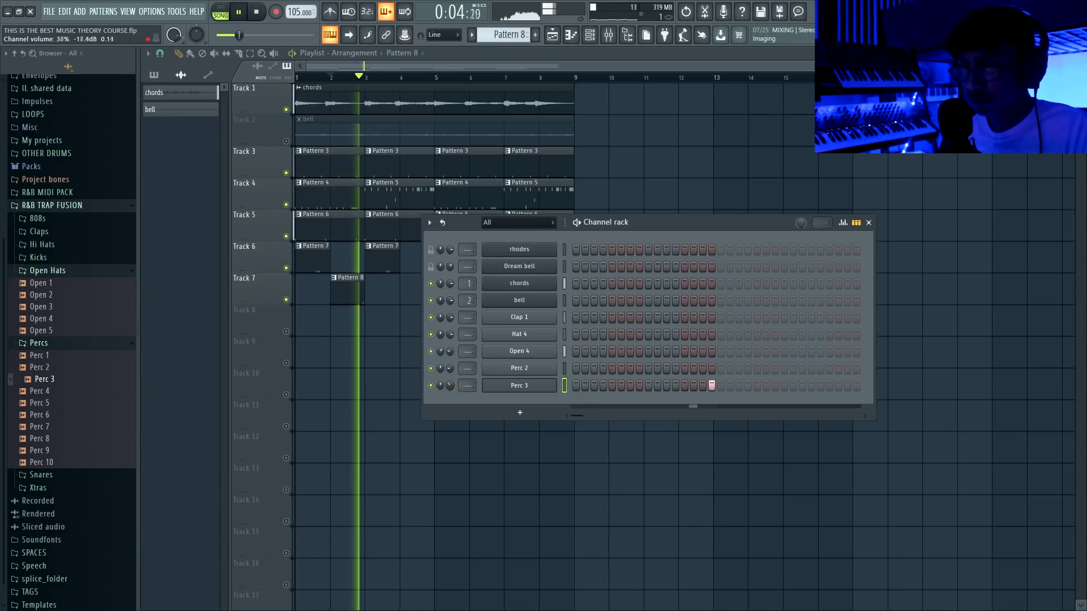
- Preview Perc 3 and look at its volume envelope settings
click(513, 387)
key(space)
click(200, 140)
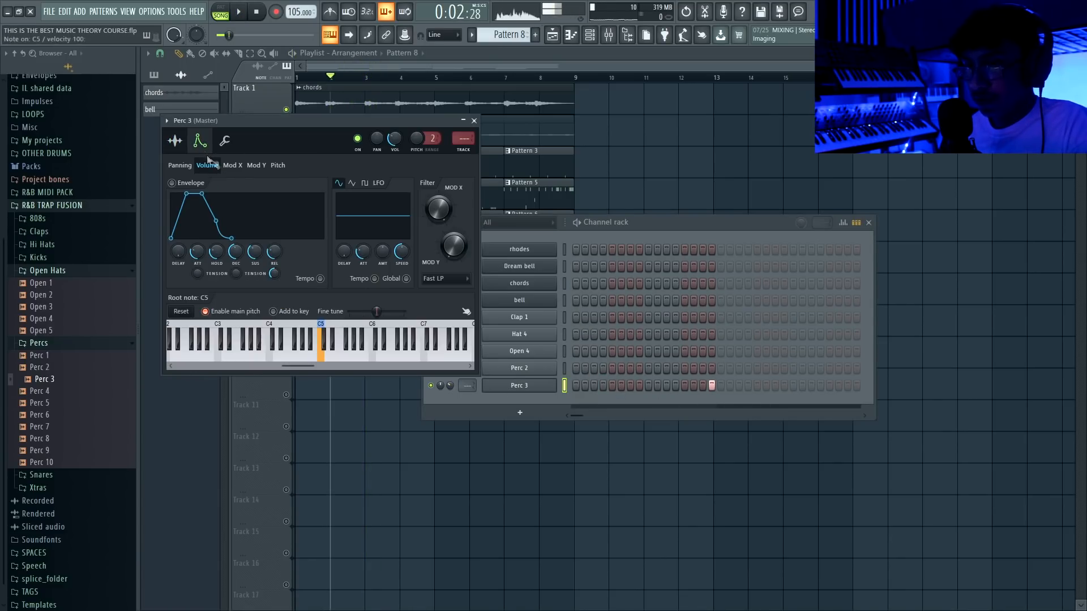
click(474, 120)
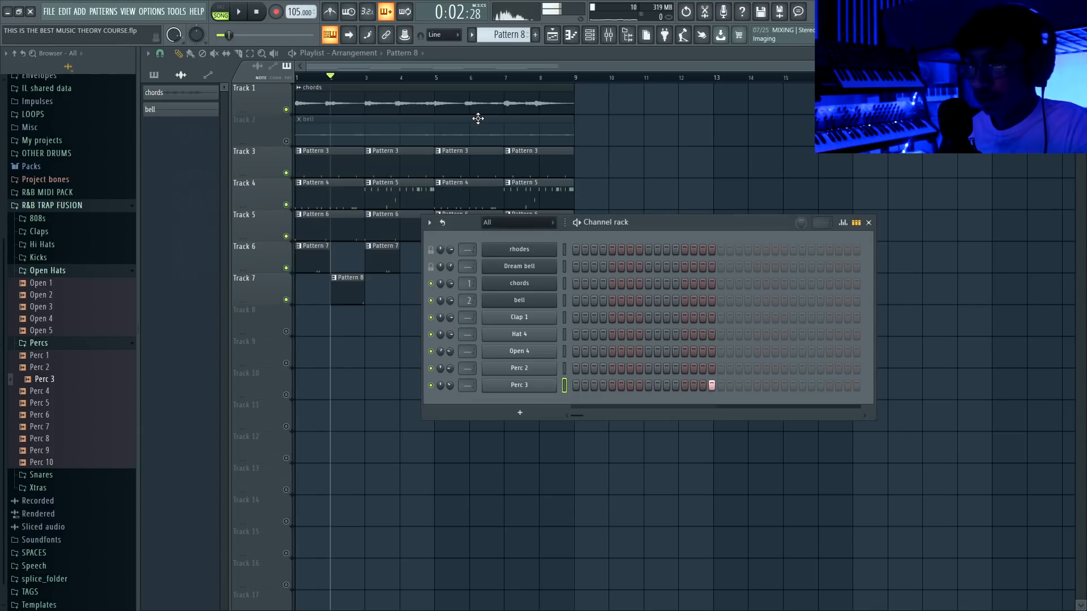
- Add Perc 7 in a new Pattern 9 at bar 2 on Track 8, on steps 8 and 10 with its volume lowered
drag(532, 173, 472, 252)
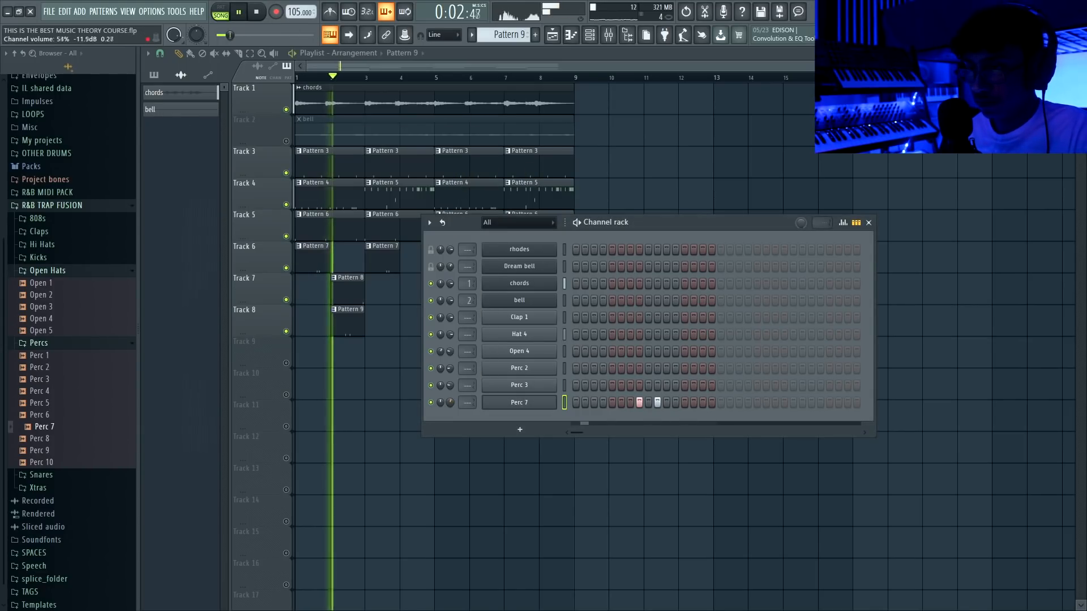
- Replace Perc 7 with the Snare 6 sample, turn its channel volume down, and repeat Pattern 9 at bars 4, 6 and 8 on Track 8
key(F6)
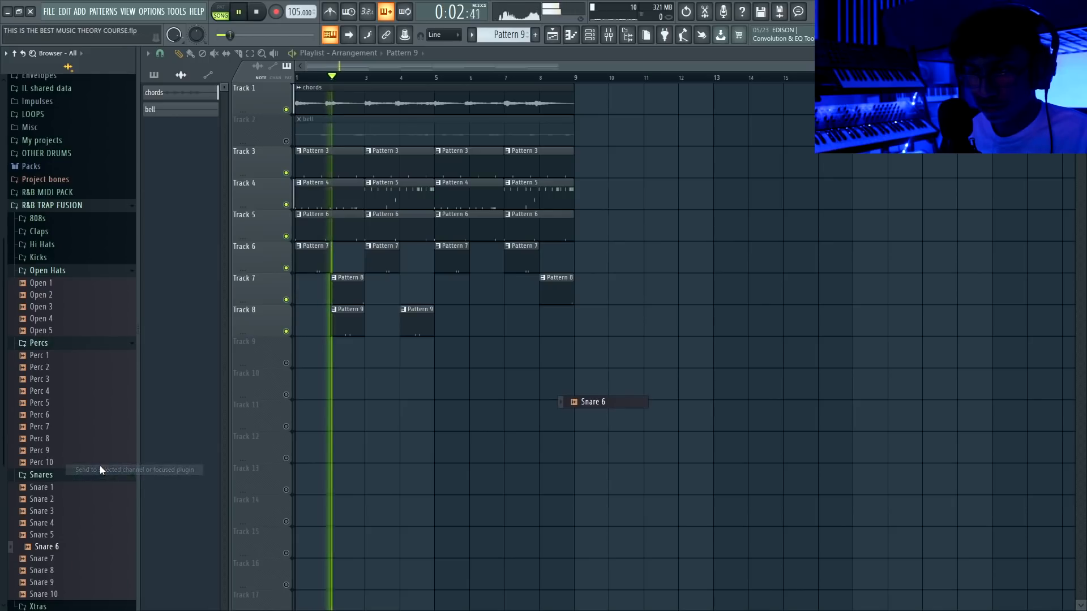
scroll(423, 371, down, 2)
mouse_move(426, 296)
mouse_down()
mouse_move(338, 257)
mouse_move(478, 260)
mouse_up()
key(ctrl+d)
key(ctrl+s)
key(F6)
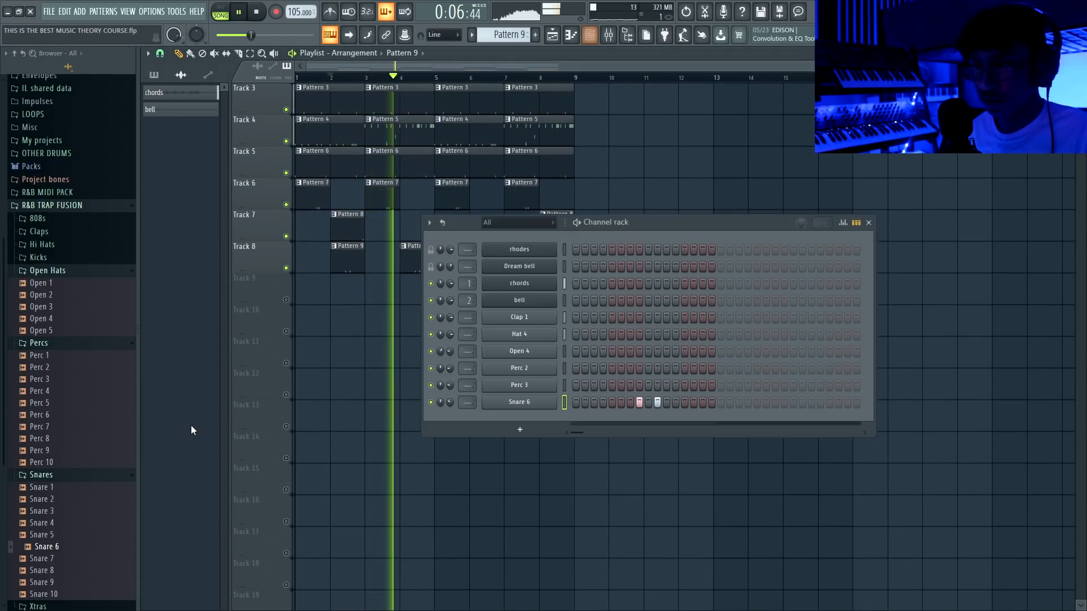
drag(450, 403, 450, 425)
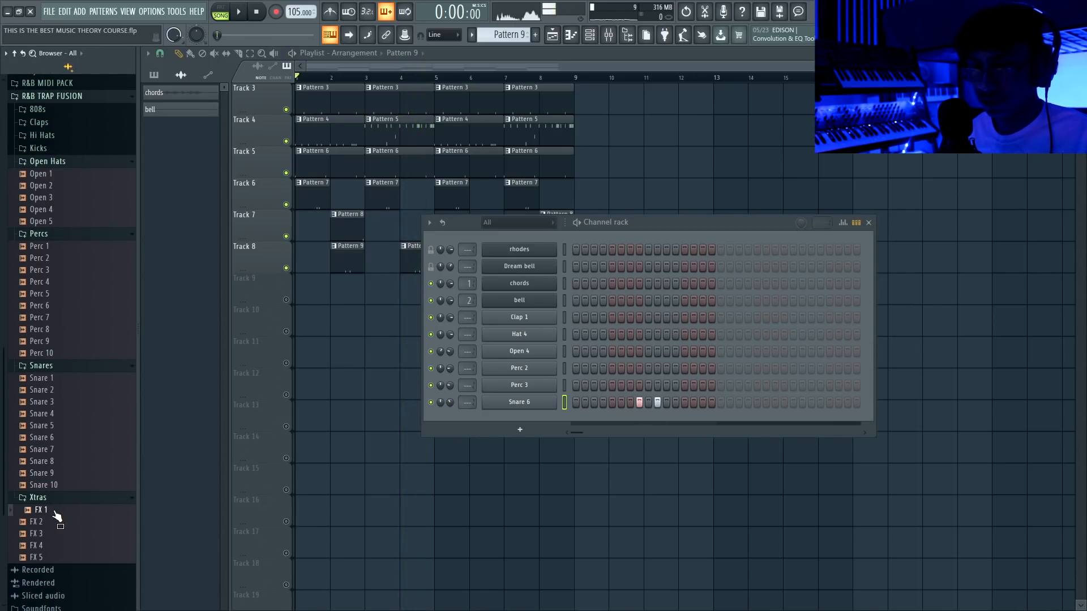
- Place the FX 1 sample at bar 1 on Track 9 and open its channel settings
drag(57, 516, 298, 285)
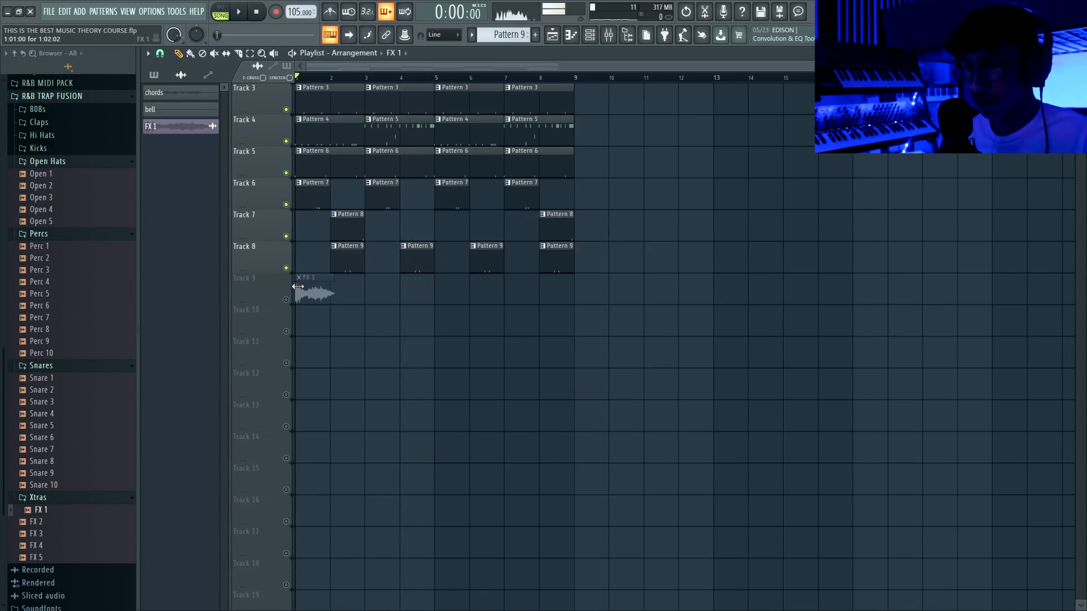
double_click(302, 291)
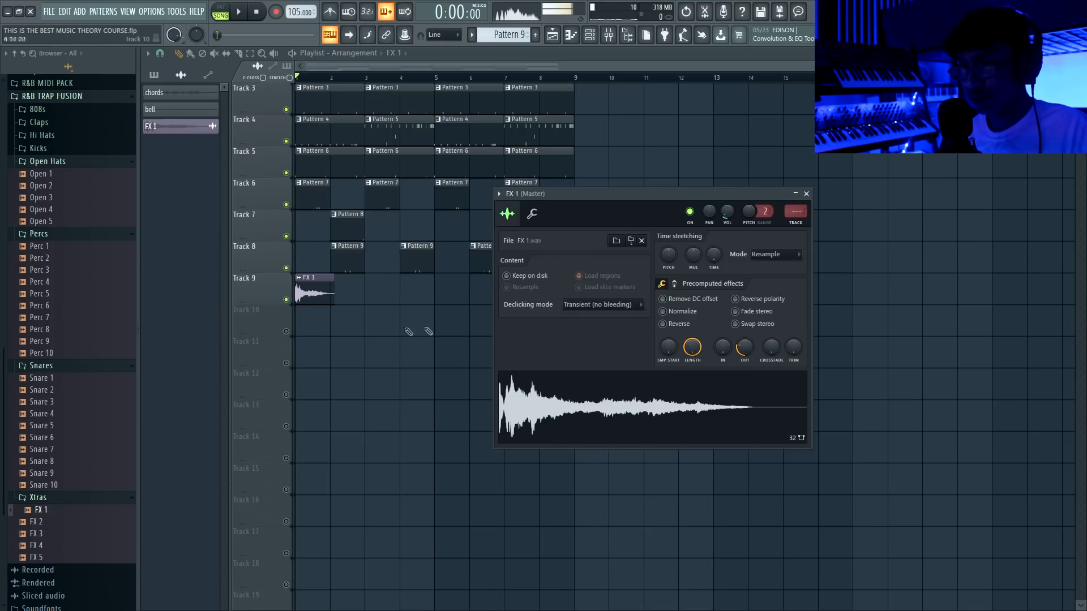
- Add Kick 4 in a new Pattern 10 at bar 1 on Track 10, hitting on steps 1, 4, 7, 17, 20, 23, 27 and 30
scroll(345, 332, up, 2)
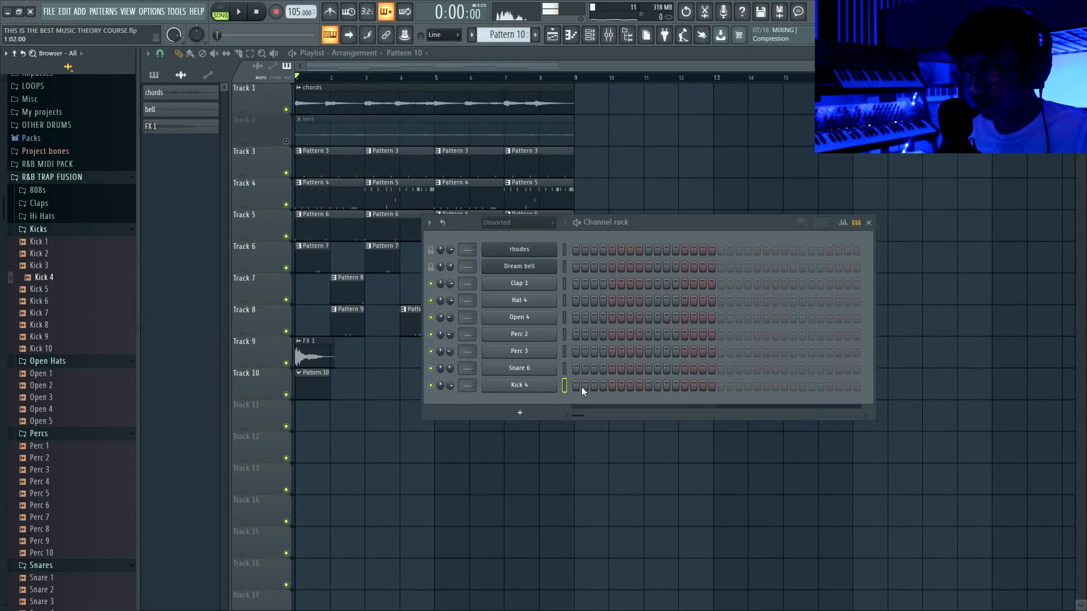
click(576, 386)
click(603, 386)
click(631, 386)
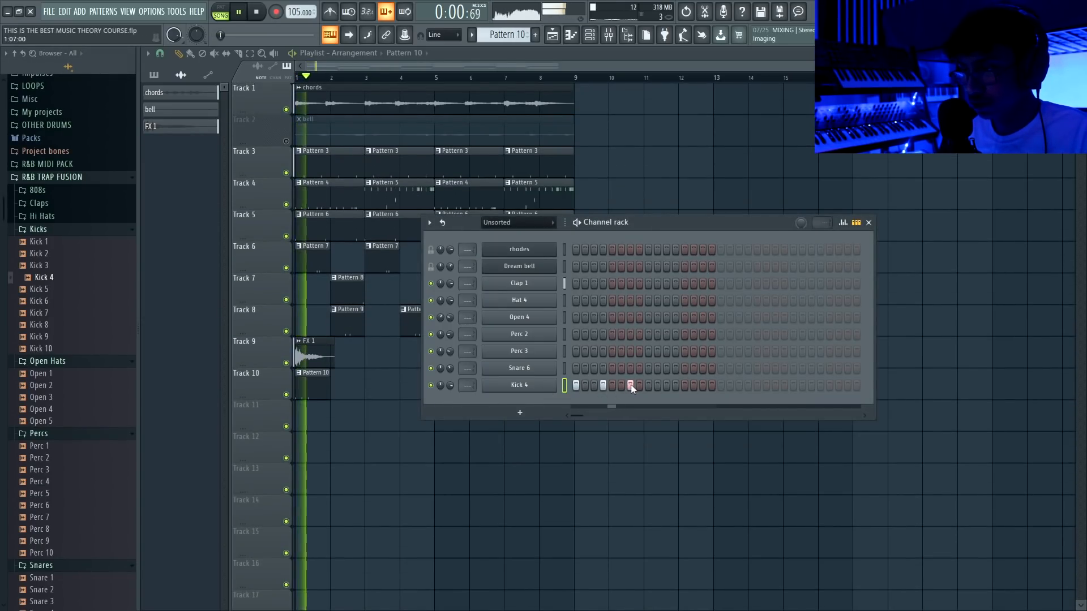
click(720, 386)
click(749, 386)
click(775, 386)
click(811, 386)
click(839, 386)
- Repeat Pattern 10 at bars 3, 5 and 7 on Track 10 and raise Kick 4's channel volume to 91%
click(408, 384)
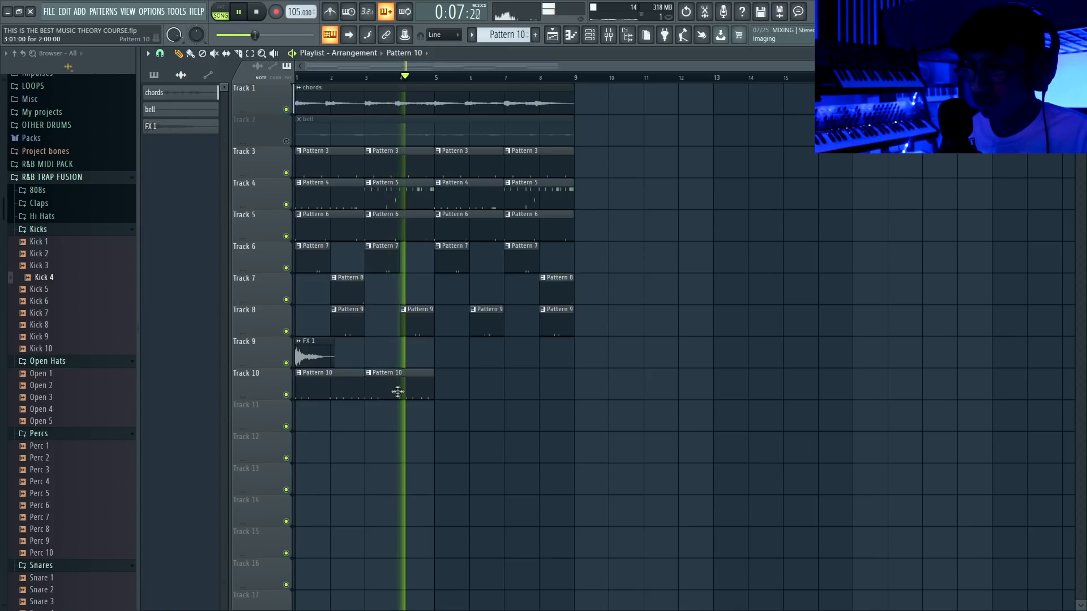
key(F6)
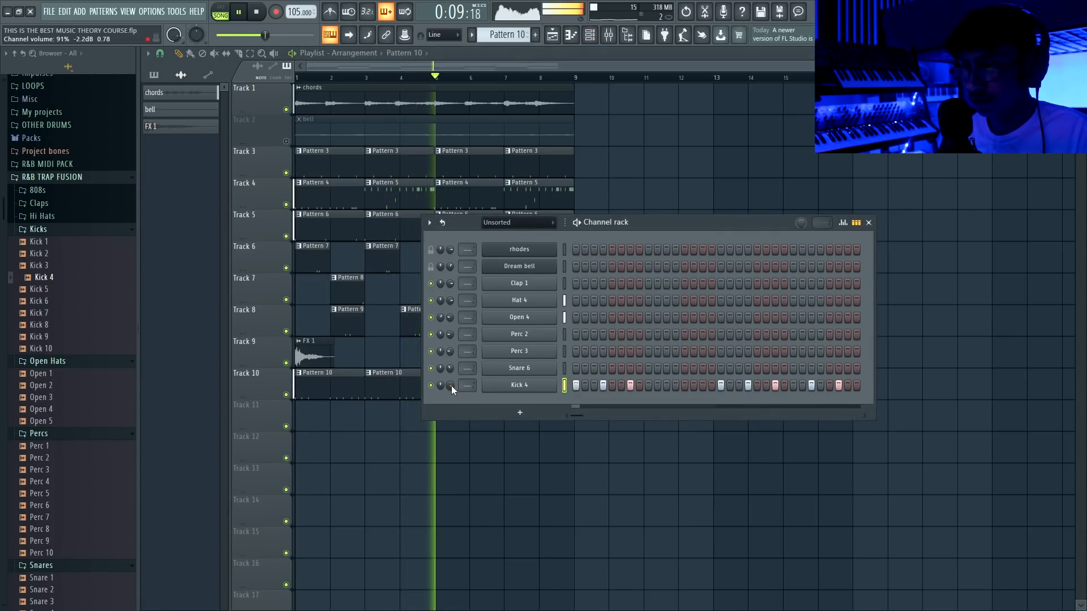
key(F6)
click(512, 386)
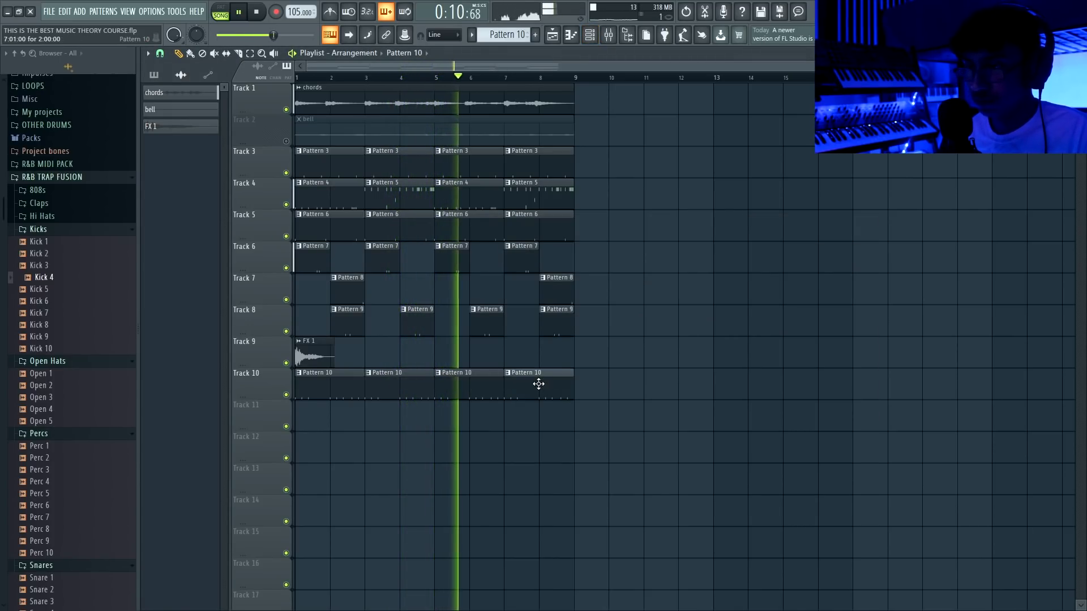
- Make the kick clip at bar 7 unique and replace its hits on steps 23, 27 and 30 with steps 25 and 29
click(509, 374)
click(543, 447)
key(F6)
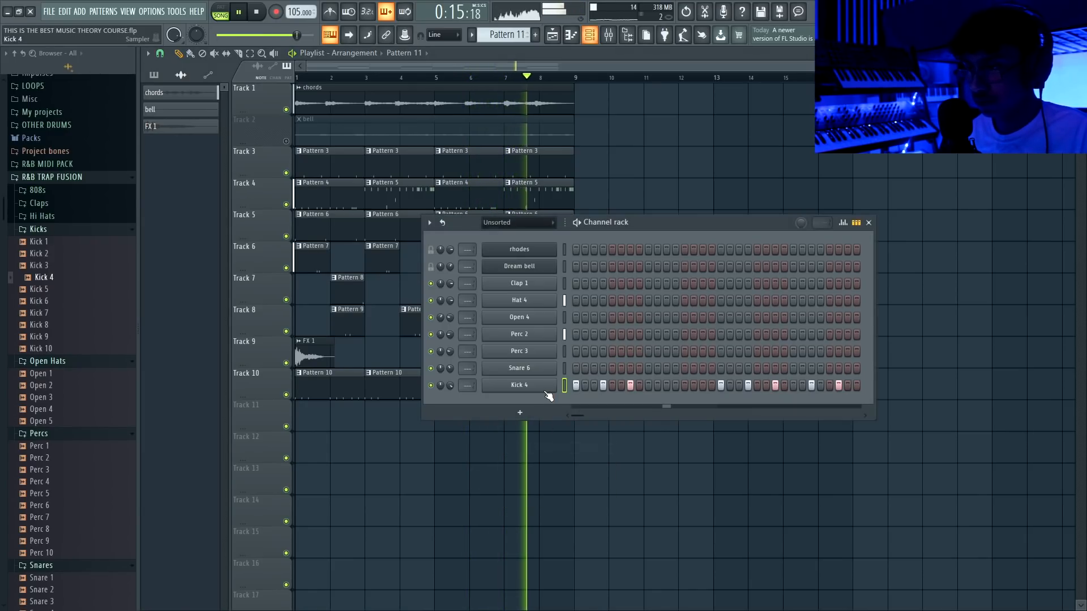
click(794, 387)
click(831, 387)
key(F6)
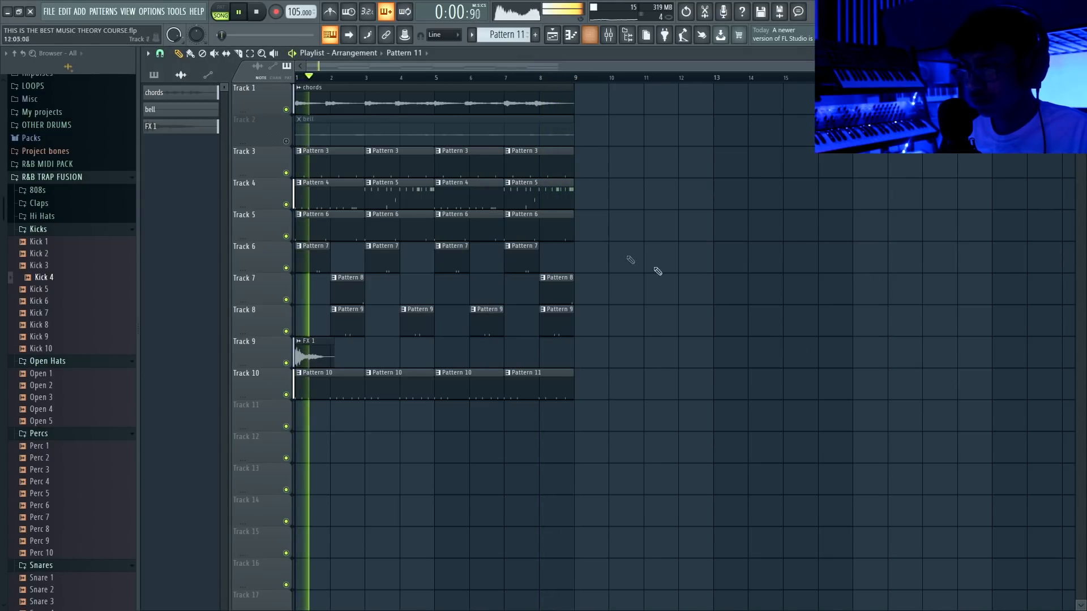
- Play the arrangement from bar 7 and check the kick variation's steps
scroll(540, 294, up, 3)
click(452, 77)
key(space)
key(F6)
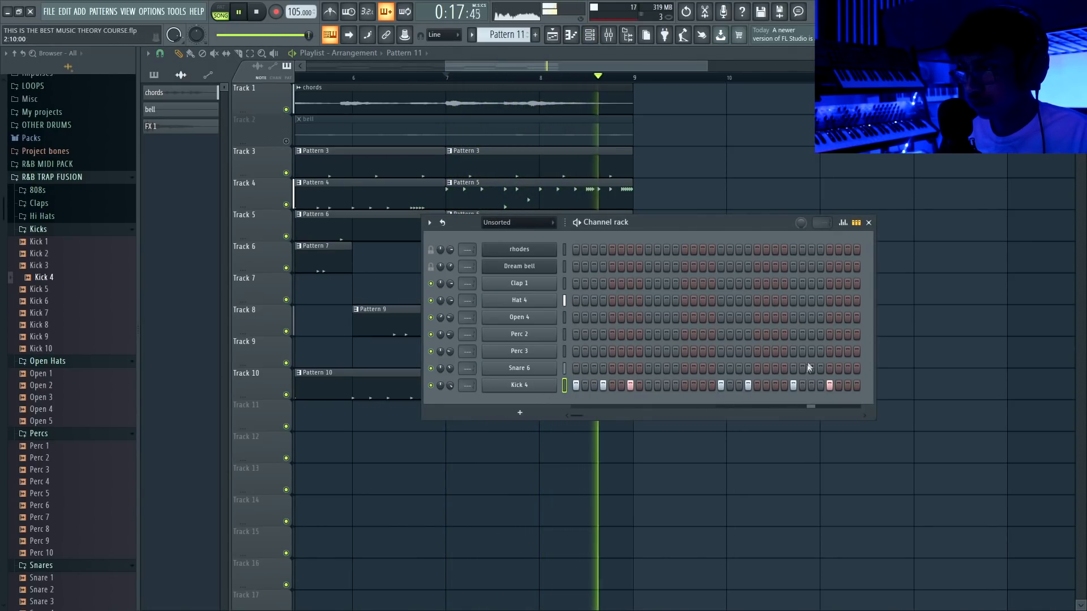
- Add the Cymbal in a new Pattern 12 at bar 1 on Track 11, hitting on step 1, and play it back
key(F6)
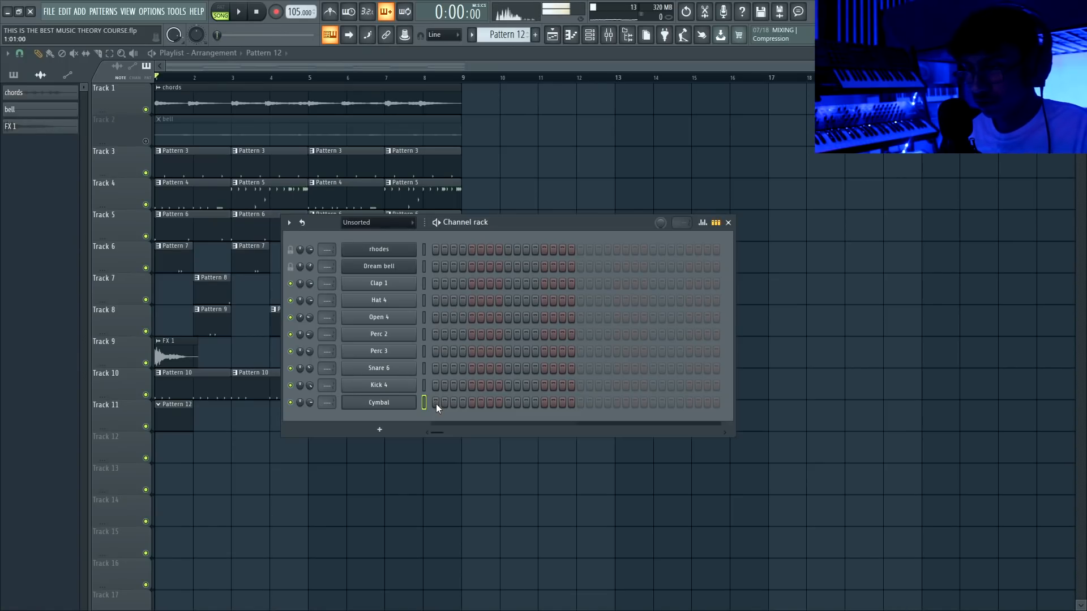
click(435, 403)
key(space)
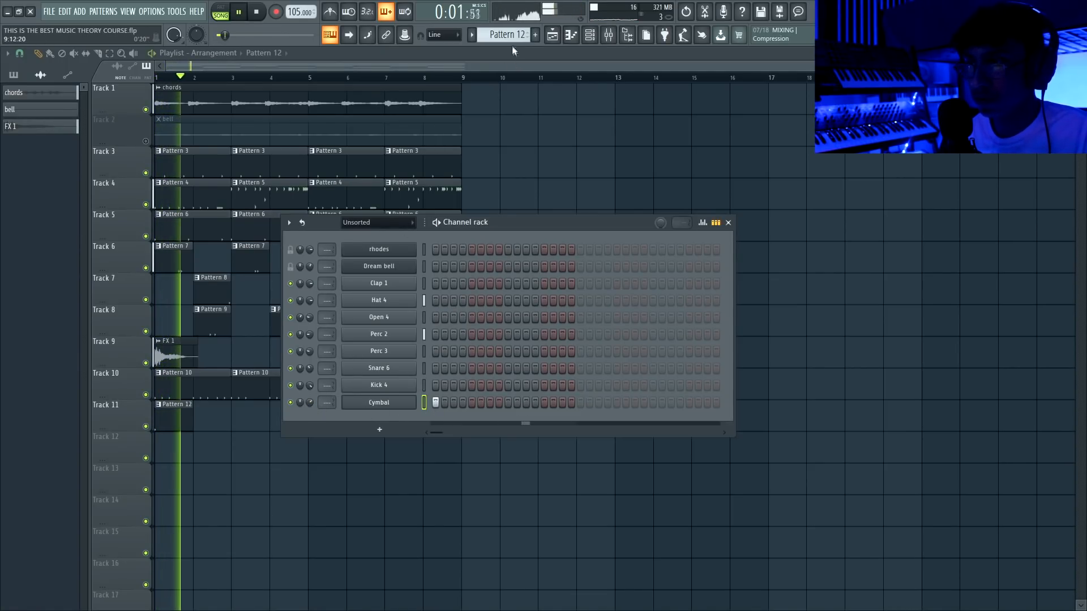
- Create Pattern 13 at bar 8 with Cymbal hits on steps 9 and 13, and save the project
key(F4)
key(F6)
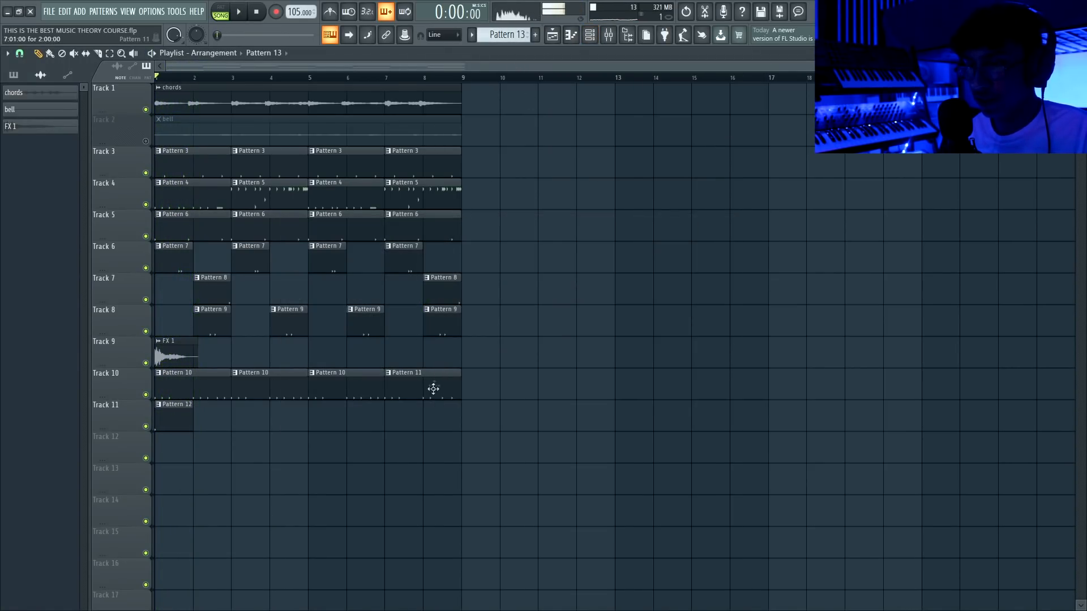
click(428, 79)
key(F6)
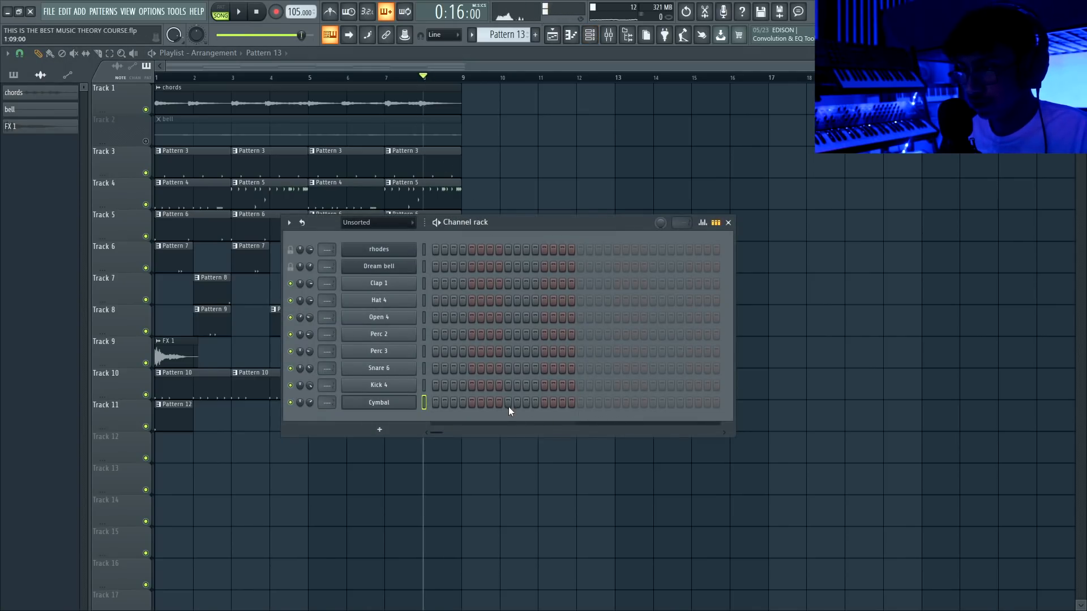
key(space)
key(ctrl+s)
click(543, 403)
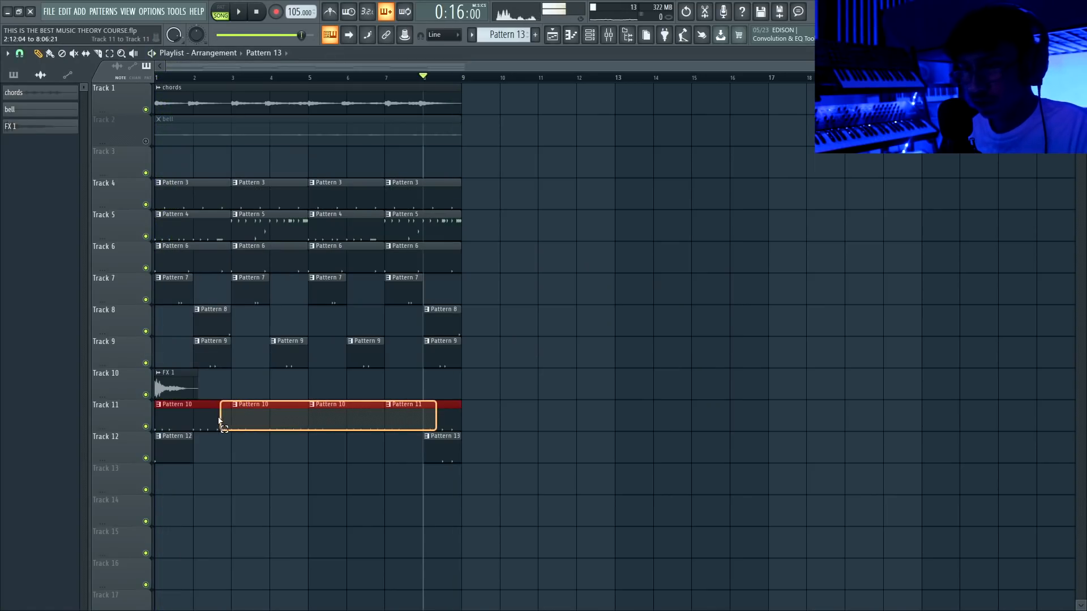
- Move the kick clips from Track 11 up to Track 3 and insert an empty track above them
drag(192, 419, 179, 160)
right_click(132, 163)
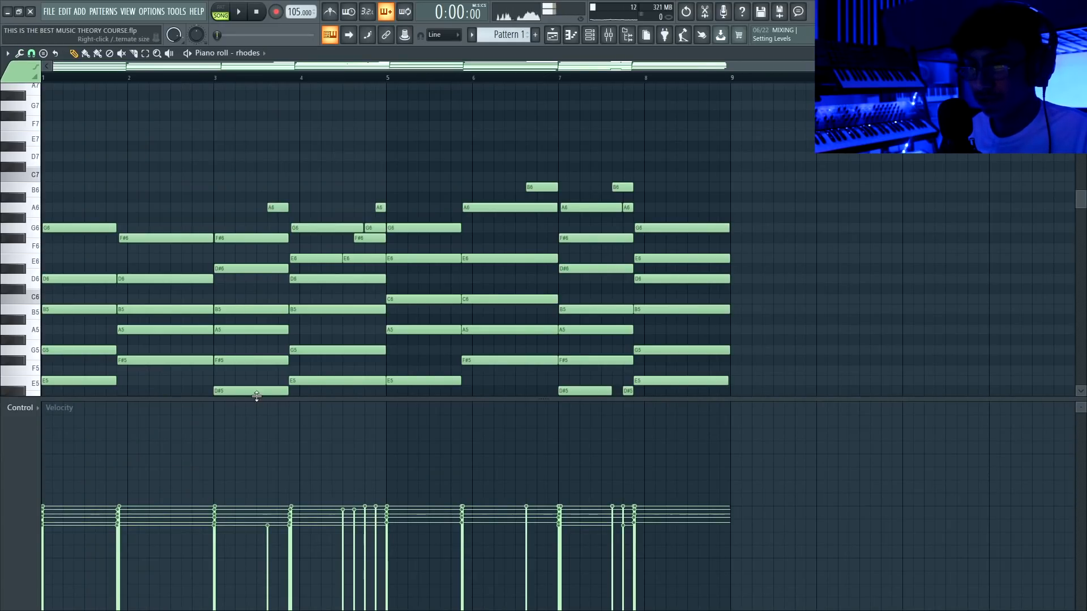
- Copy the lowest notes of the rhodes chords into a new Pattern 14 for the 808 4 sample, with the first note on D4
drag(256, 396, 249, 502)
scroll(233, 415, down, 5)
click(89, 301)
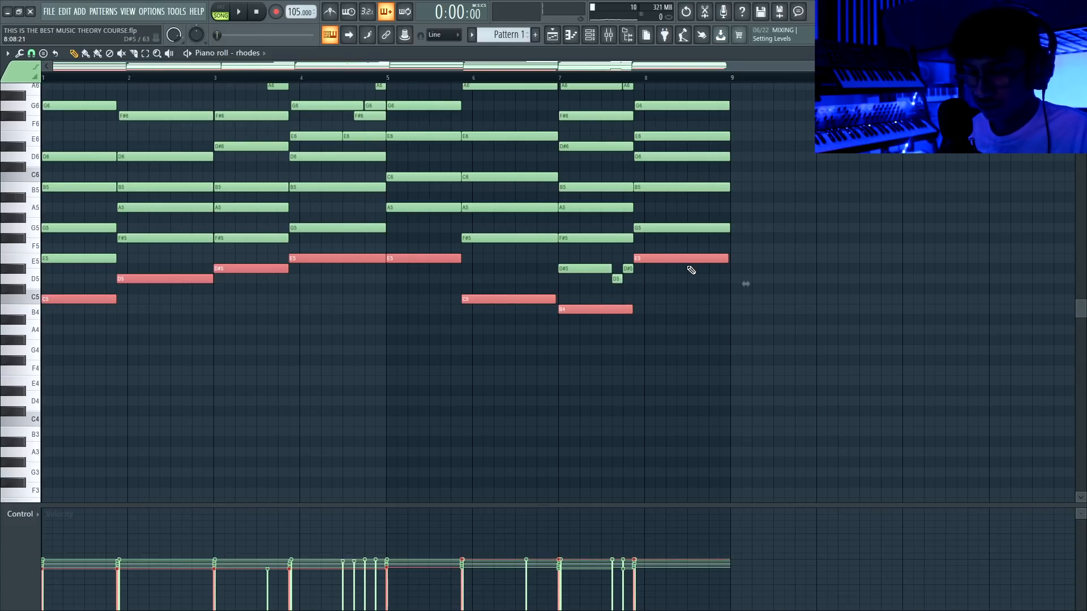
click(536, 35)
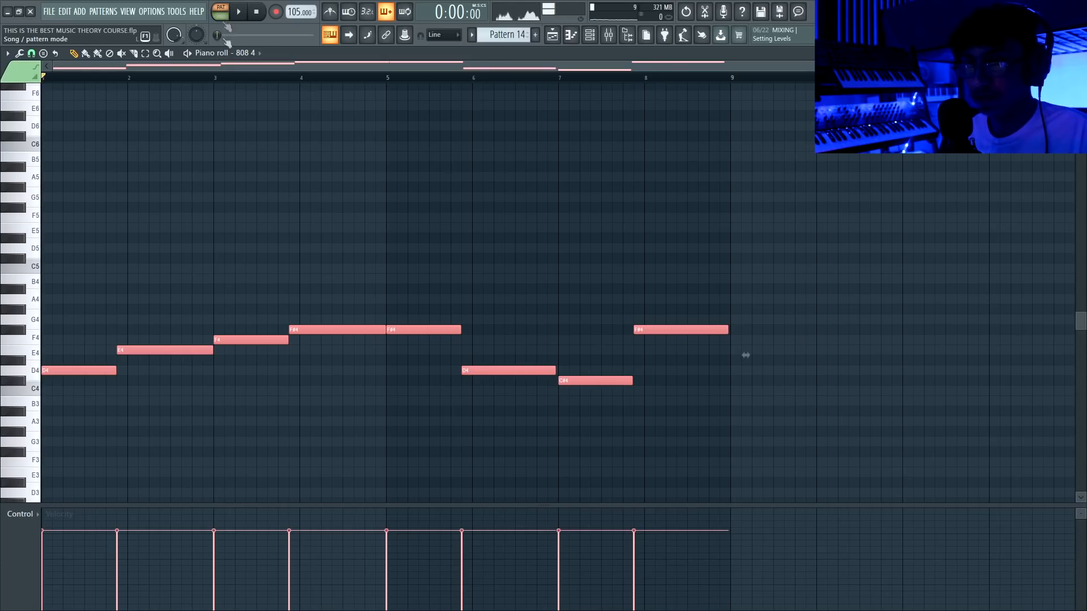
- Preview the 808 line, place Pattern 14 at bar 1 on Track 14, and raise the 808 4 channel volume to 82%
key(space)
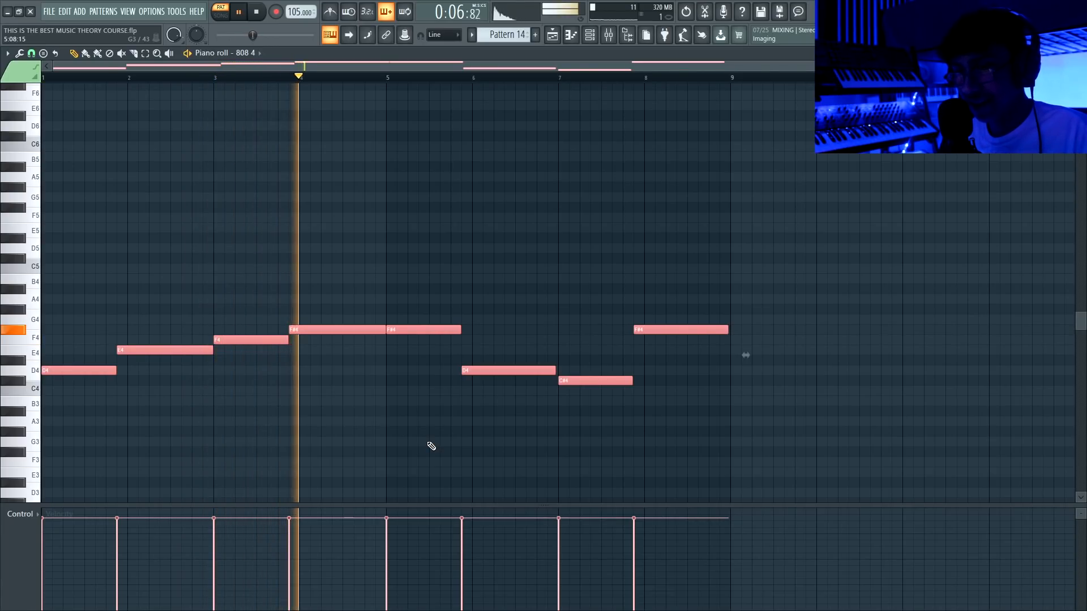
key(space)
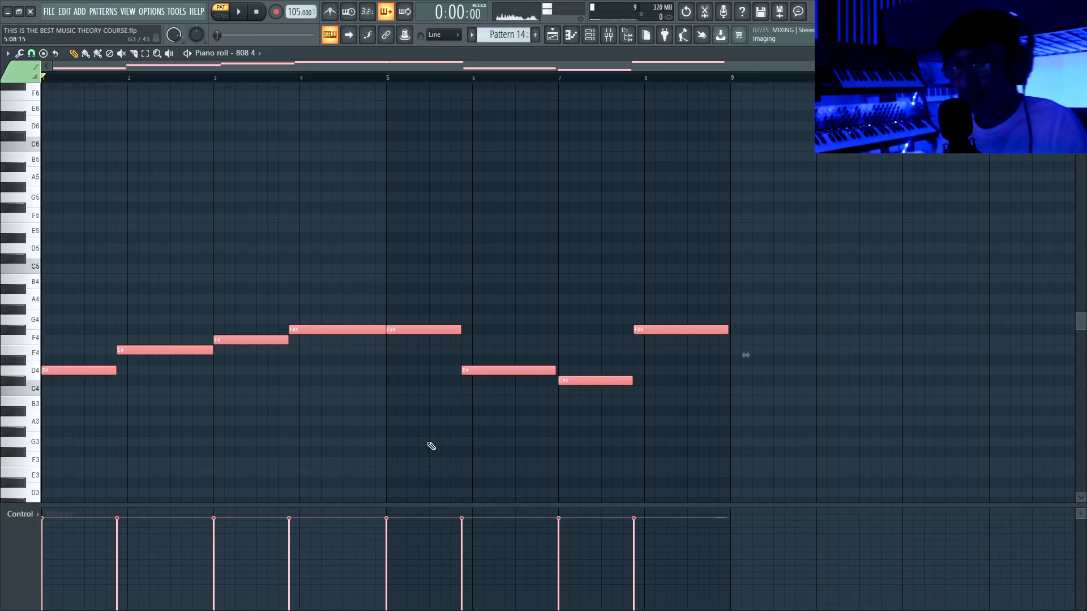
key(F5)
key(space)
key(F6)
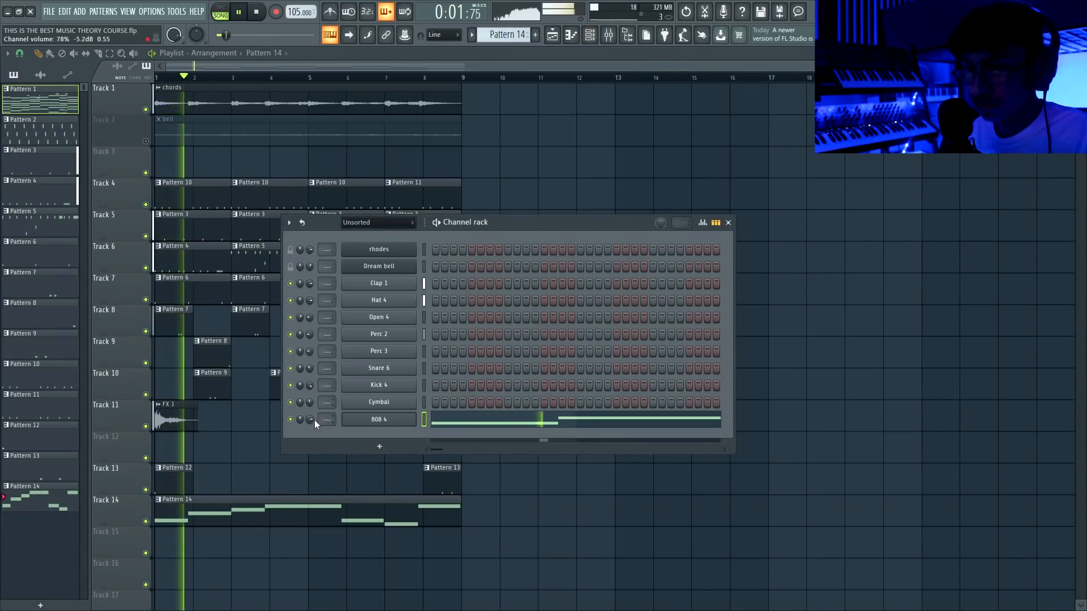
scroll(312, 420, up, 1)
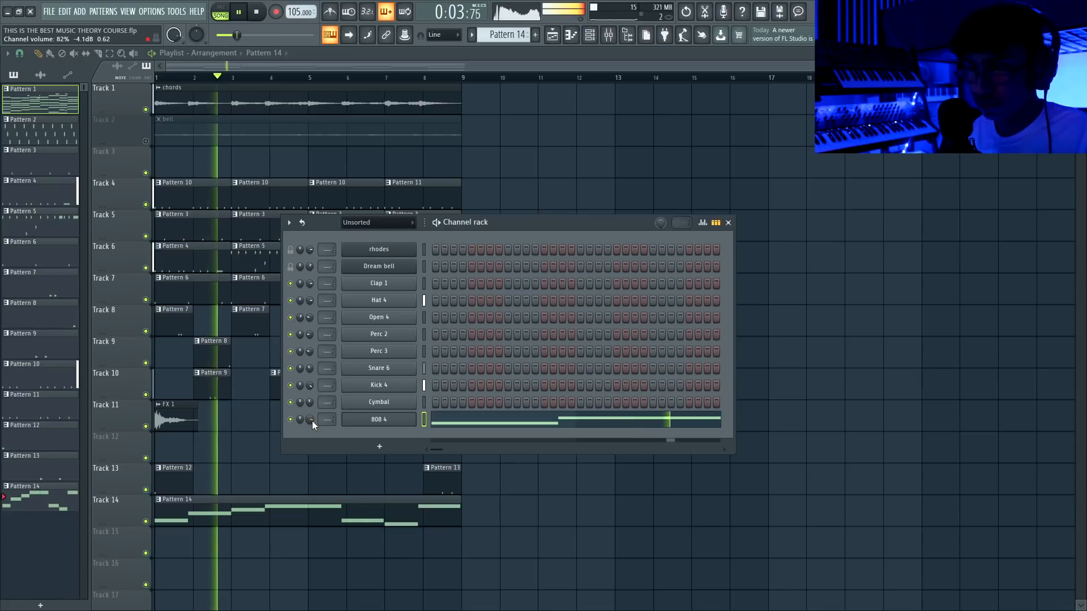
- Raise the 808 notes an octave and split the first D5 note into two 3-step hits followed by a longer one
double_click(287, 517)
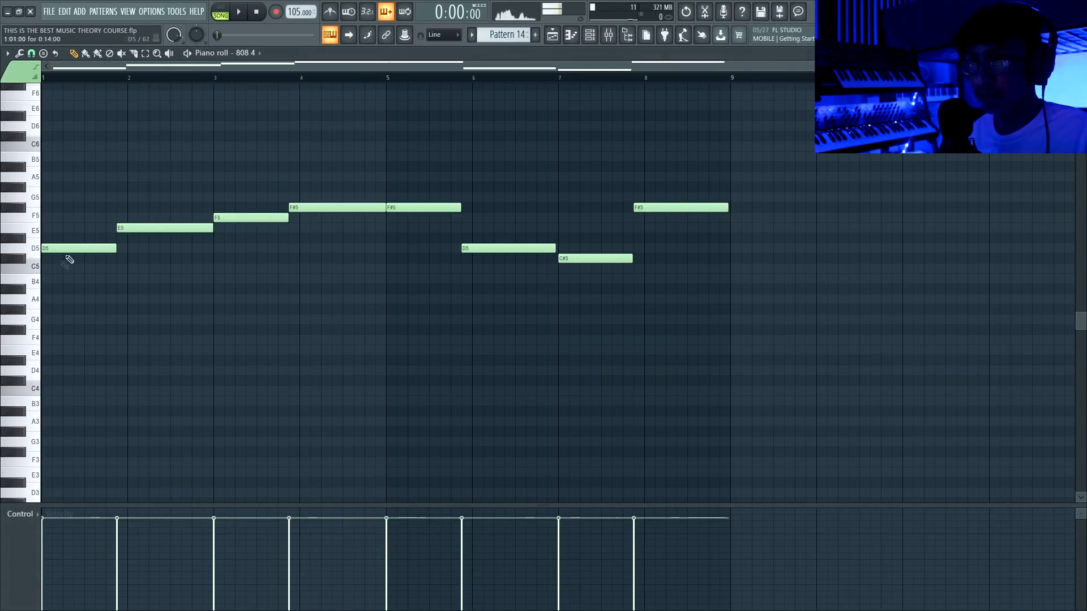
scroll(68, 254, up, 3)
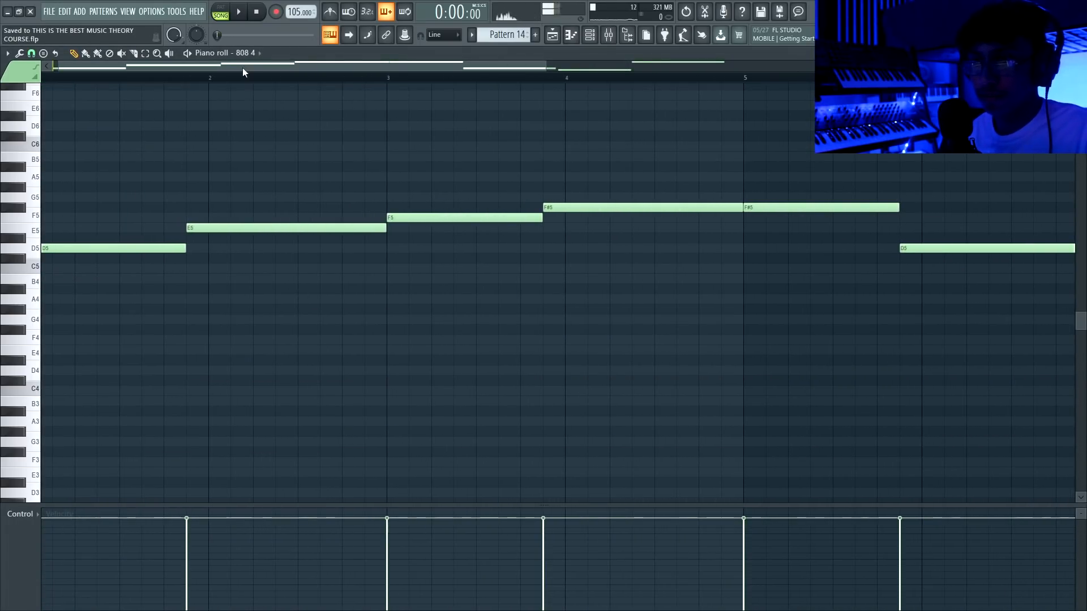
drag(243, 68, 218, 68)
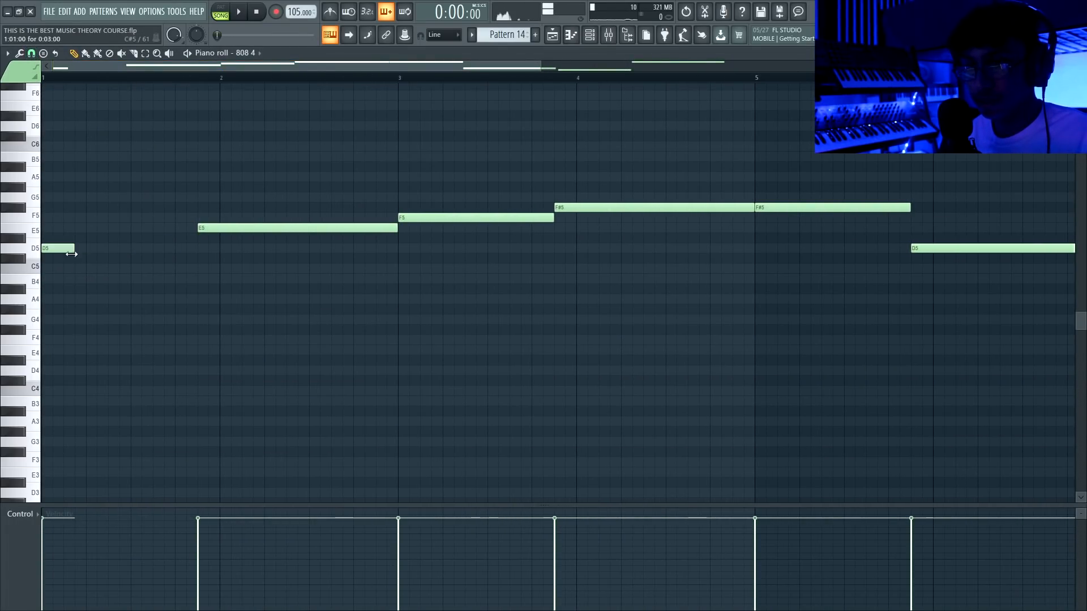
drag(139, 249, 196, 249)
- Rebuild the 808's E5 and F5 notes with the same three-hit rhythm, starting at bars 2 and 3
right_click(232, 228)
click(223, 228)
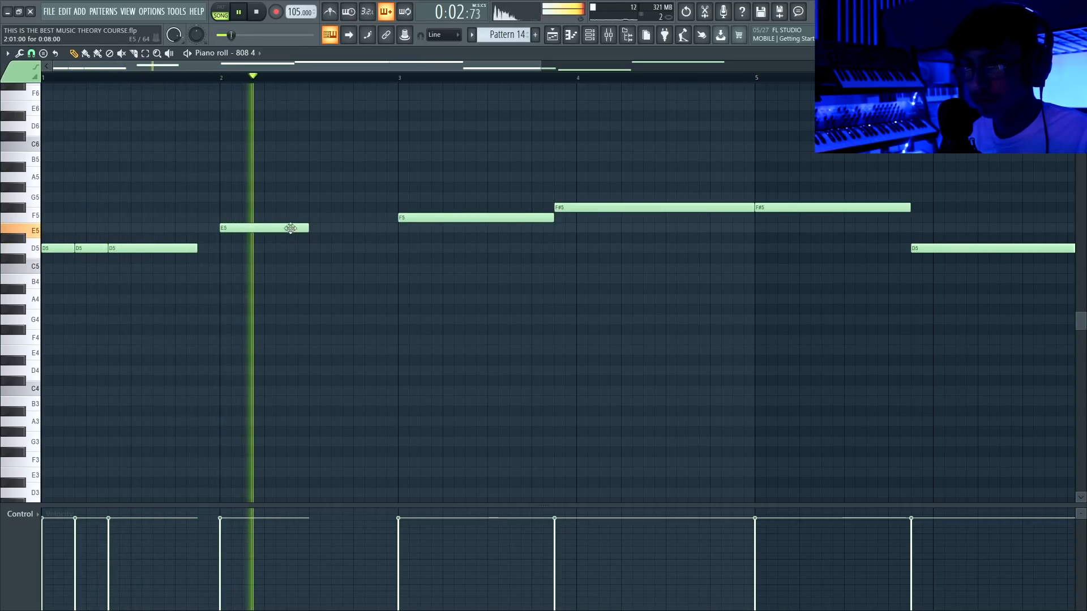
click(296, 228)
drag(320, 229, 412, 216)
right_click(412, 218)
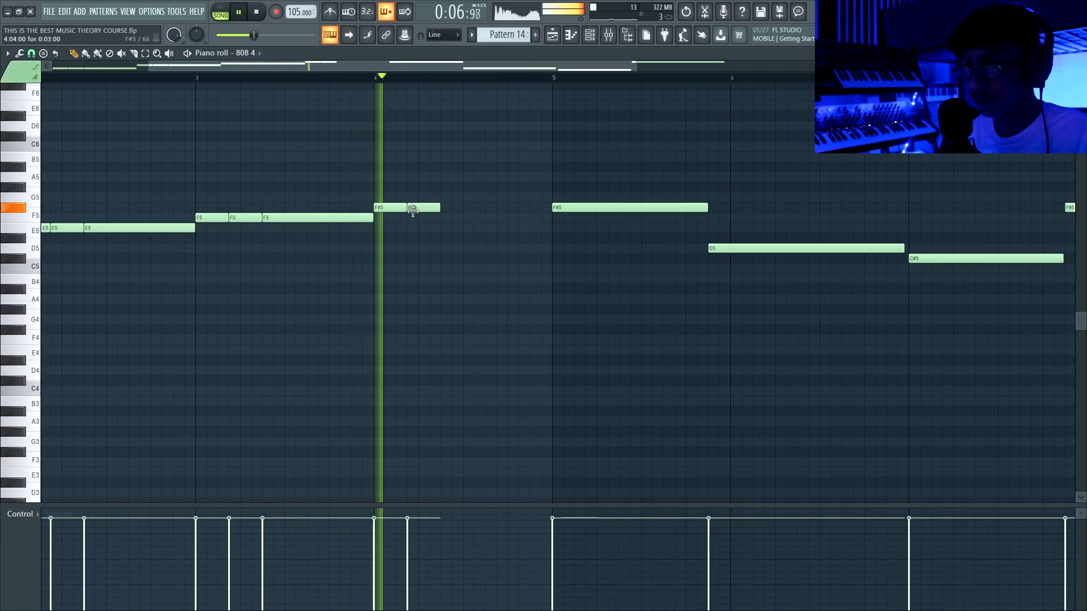
- Fill bar 4 of the 808 with F#5 hits ending on a short A5, and repeat the three-hit rhythm in bars 5 to 7
click(442, 208)
drag(473, 208, 538, 209)
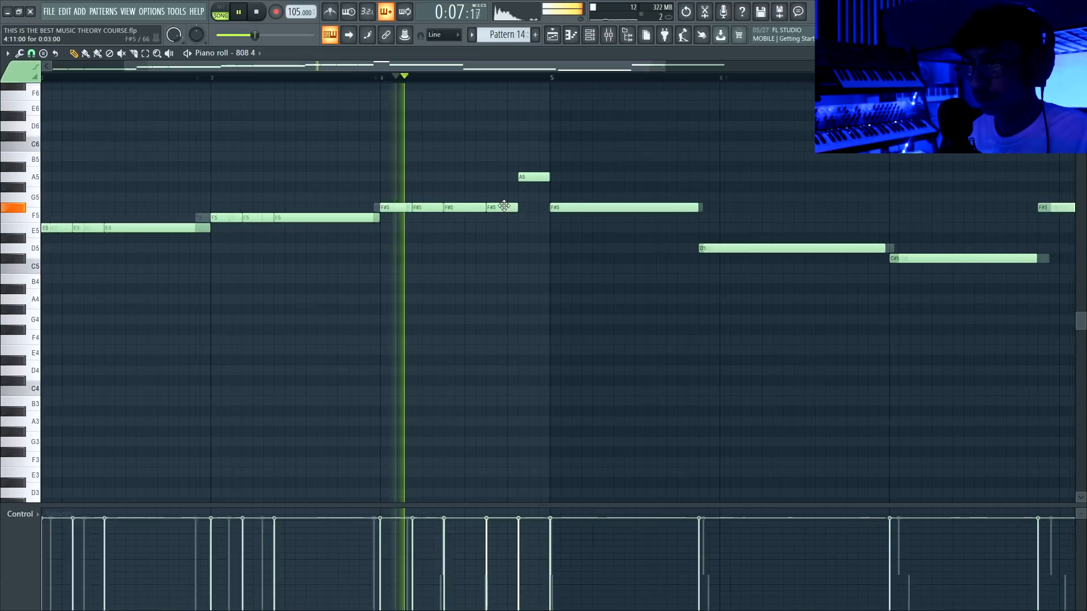
scroll(504, 210, down, 3)
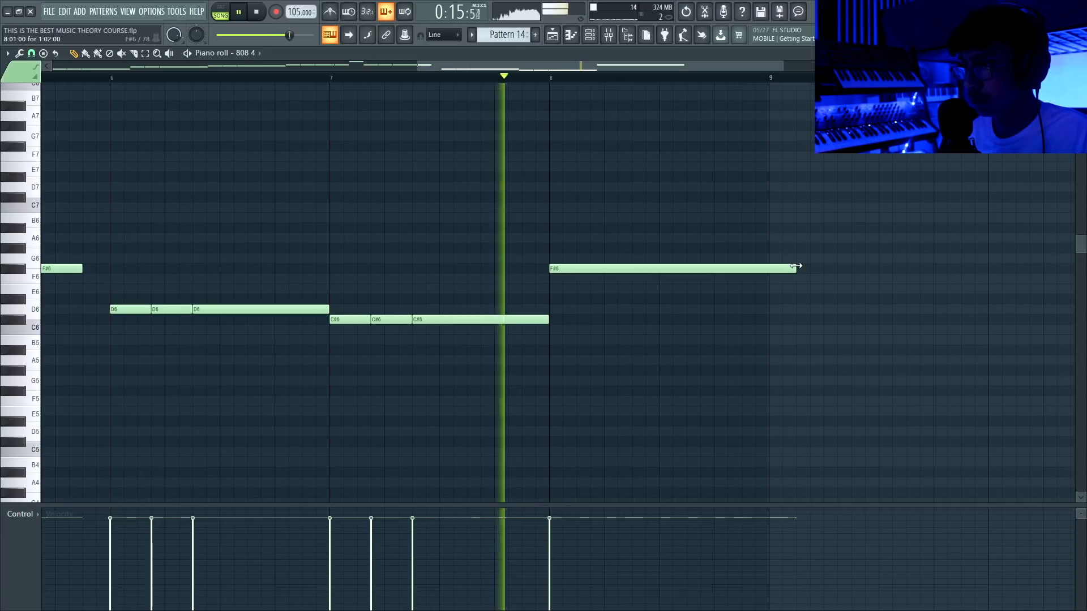
- Rebuild bar 8 of the 808 line as three short F#5 hits followed by two E5 hits
drag(795, 265, 618, 271)
click(663, 269)
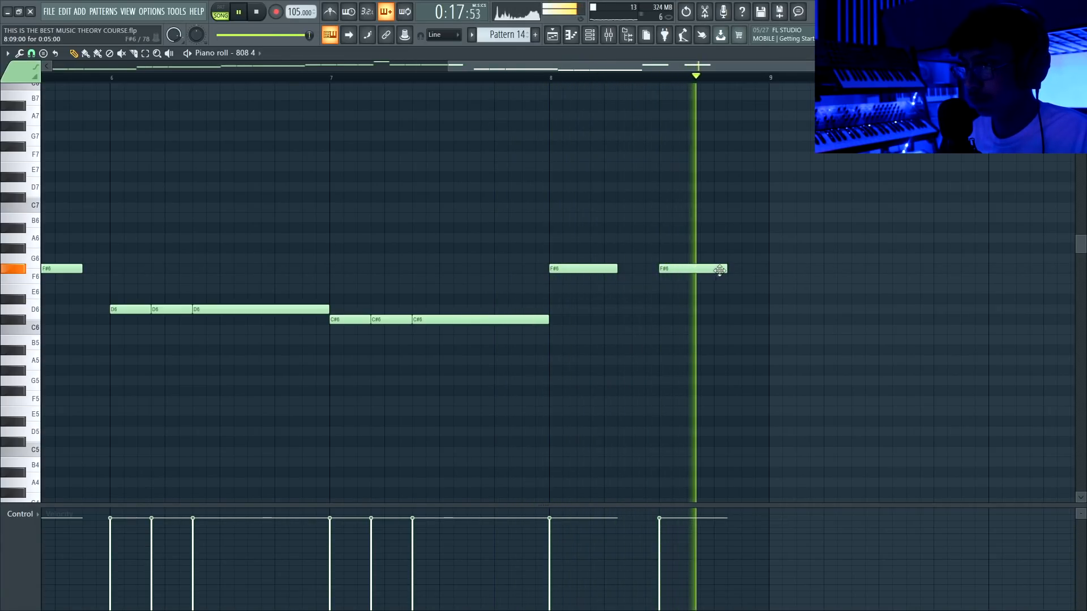
drag(632, 300, 632, 324)
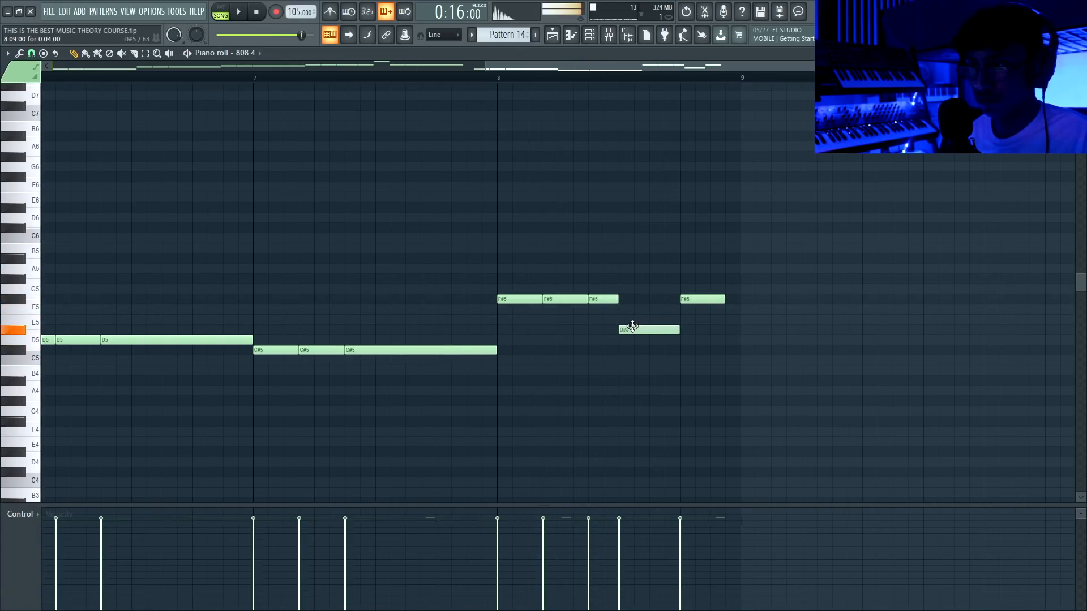
key(space)
scroll(630, 315, down, 2)
drag(668, 299, 689, 321)
scroll(606, 342, down, 2)
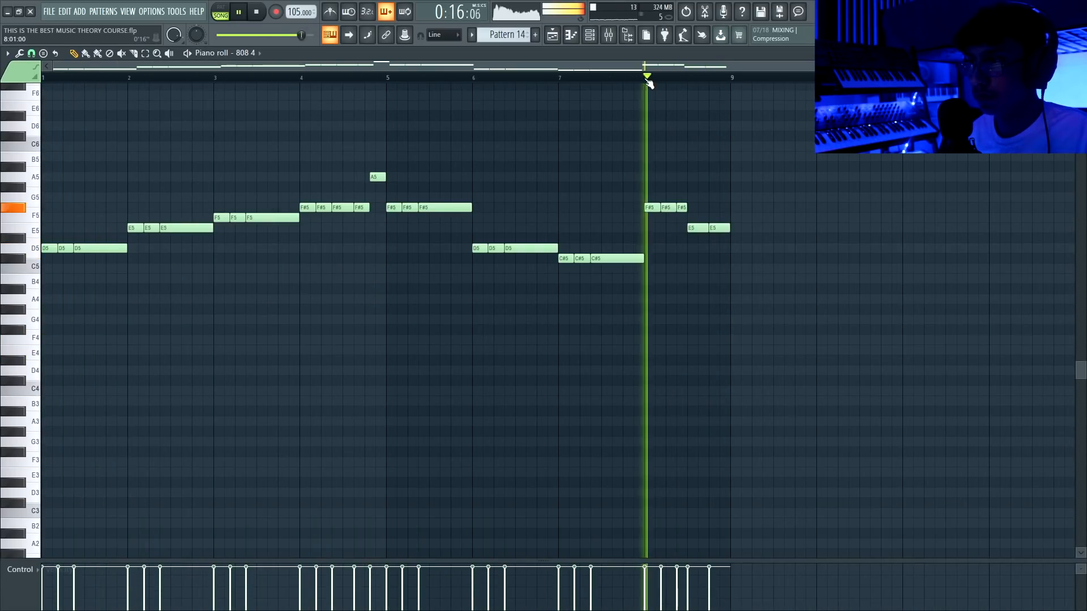
- Raise the last 808 note of bar 8 to A5 and stop the playback
drag(720, 228, 720, 177)
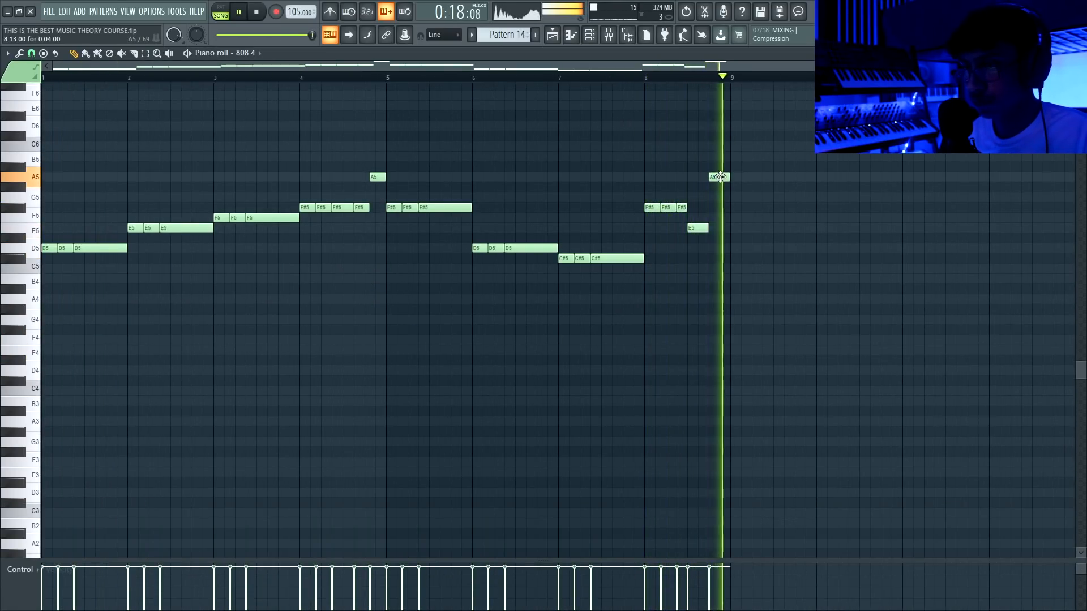
key(space)
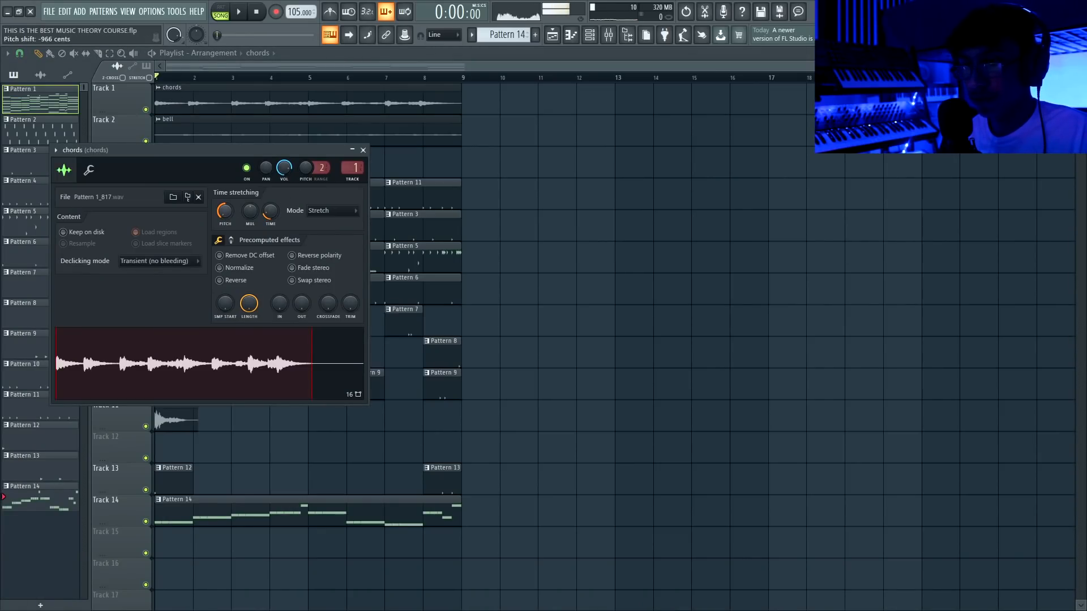
- Route the bell audio clip to mixer track 2 and check the chords and bell signals in the mixer during playback
click(224, 128)
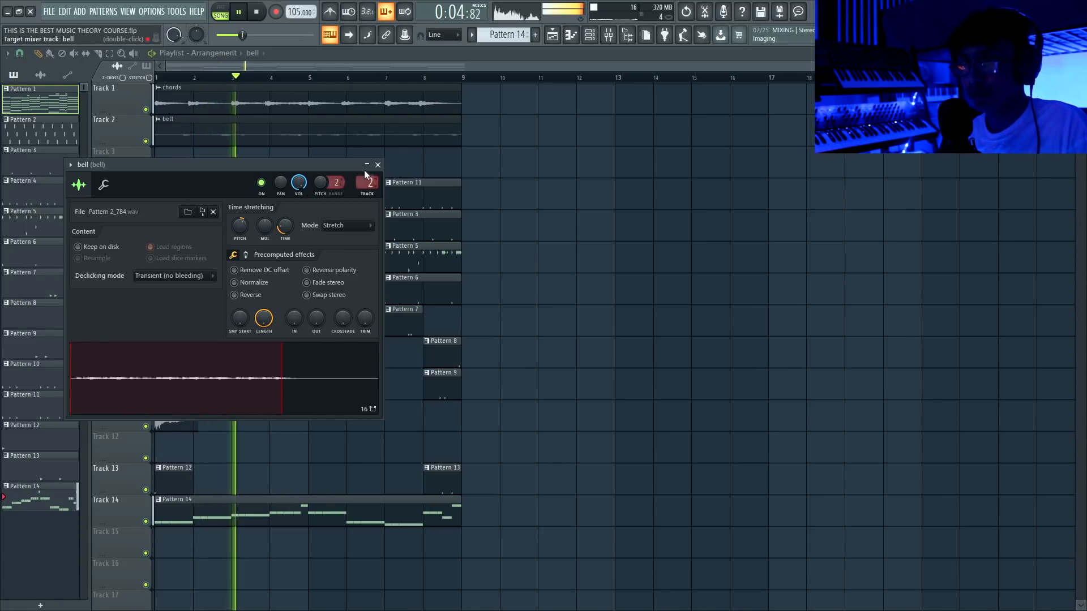
click(378, 164)
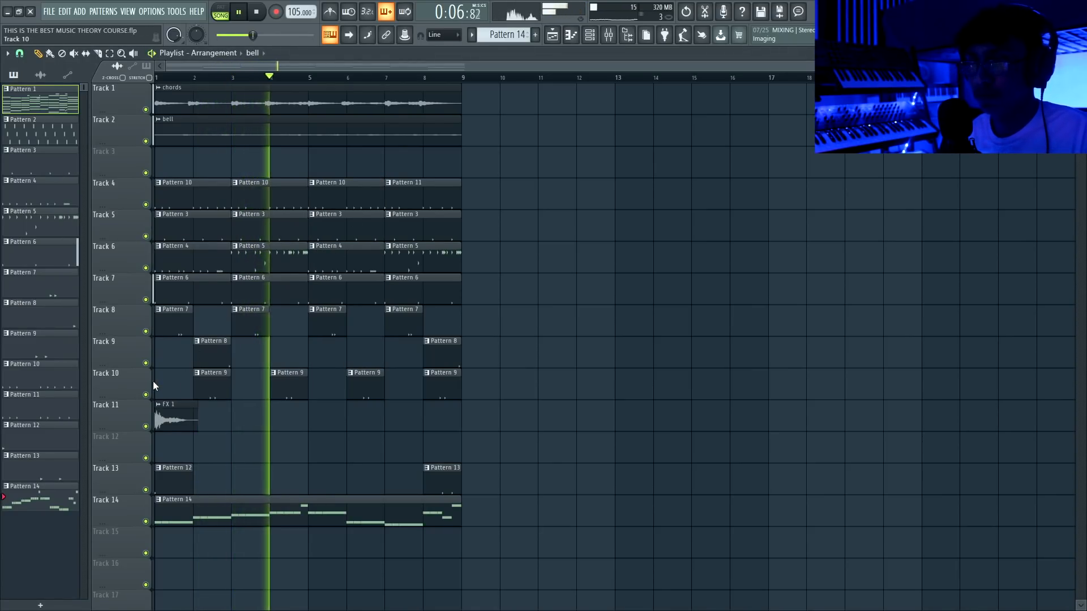
key(F9)
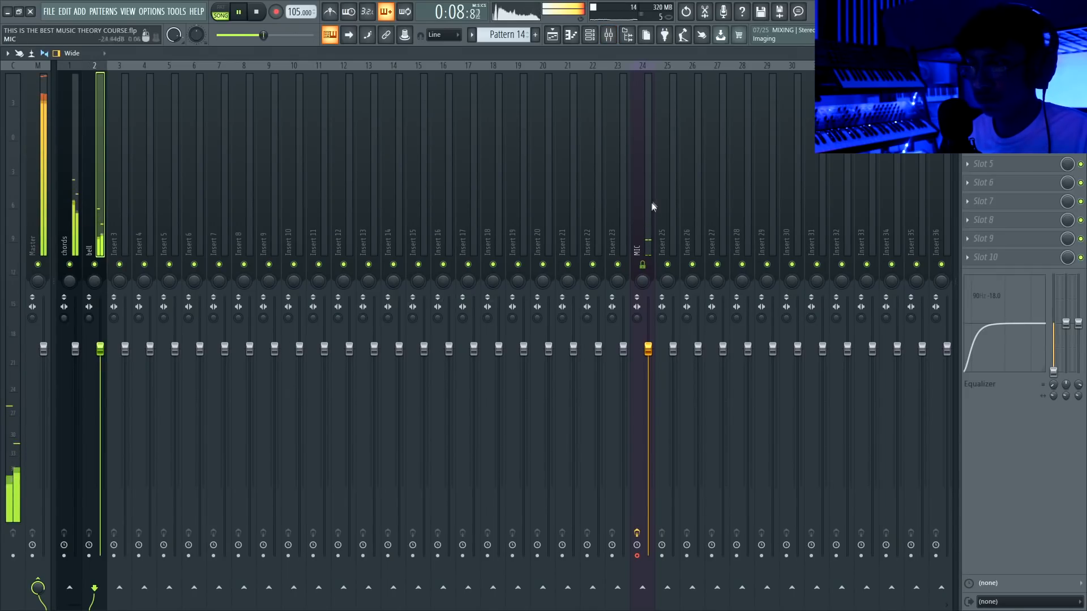
key(F9)
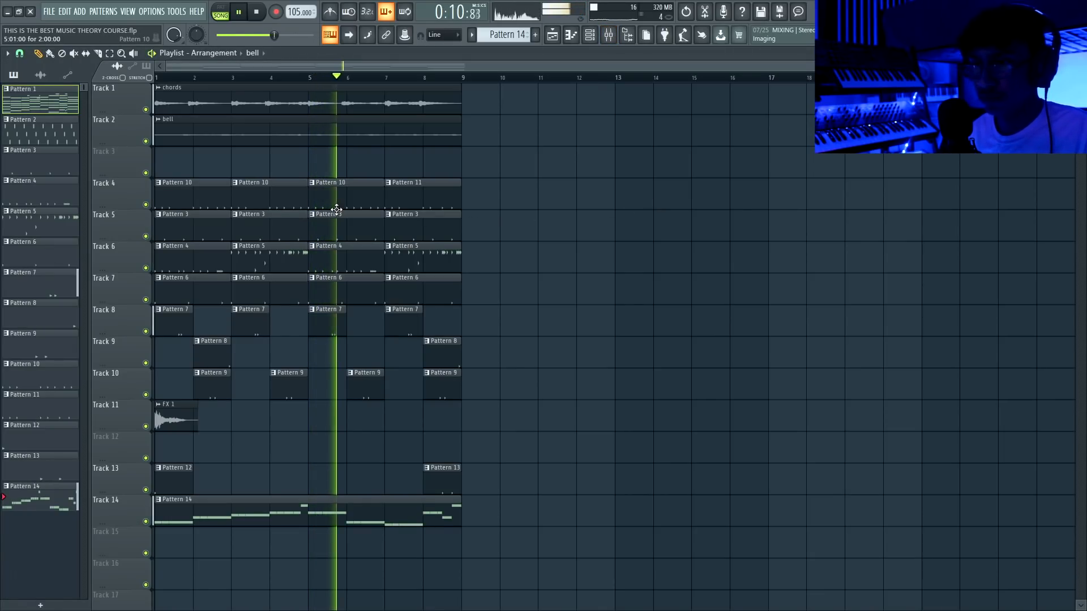
key(space)
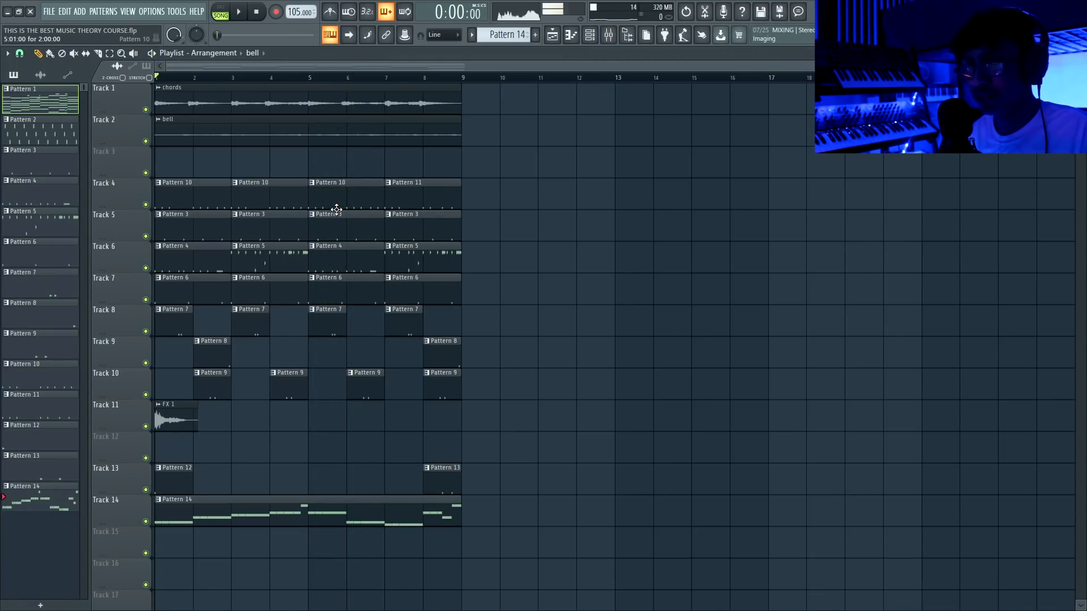
- Delete the empty third track from the playlist
right_click(125, 163)
click(173, 367)
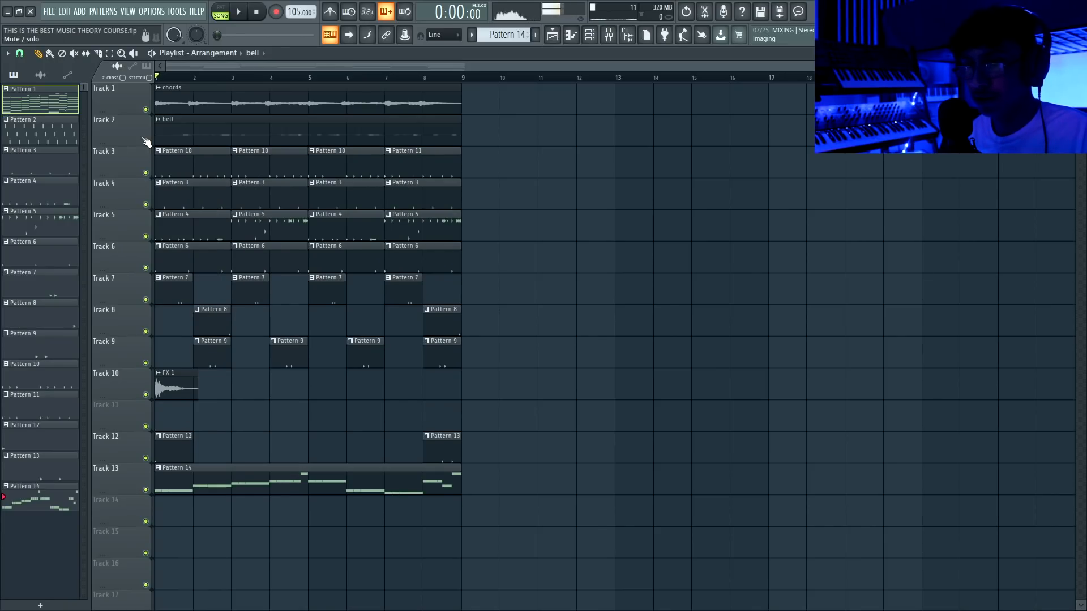
- Listen to the chords and bell tracks soloed together, and restore all tracks
right_click(146, 141)
click(148, 109)
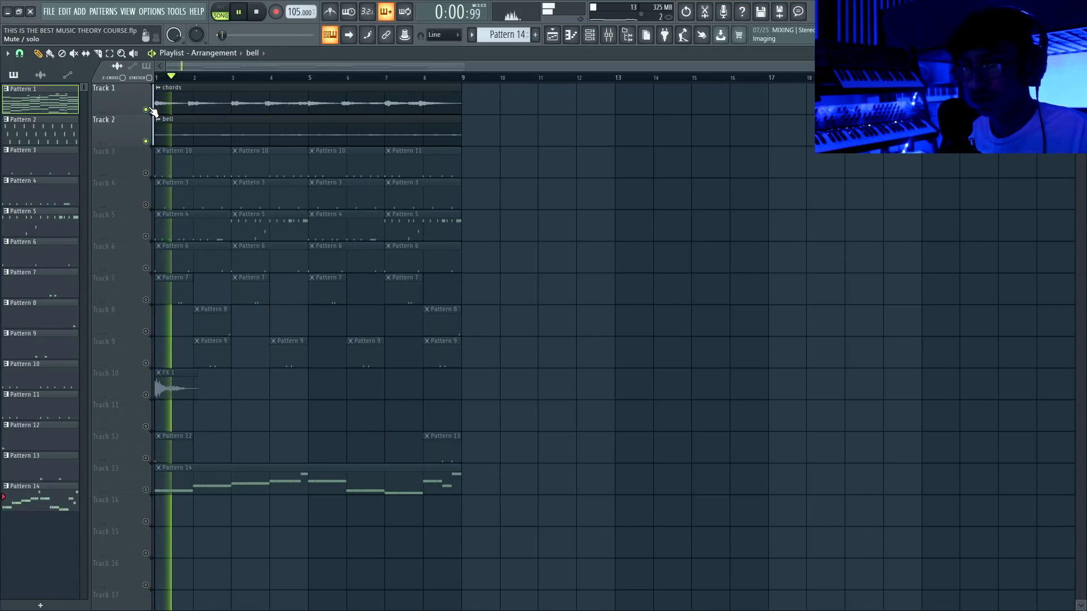
right_click(145, 141)
key(space)
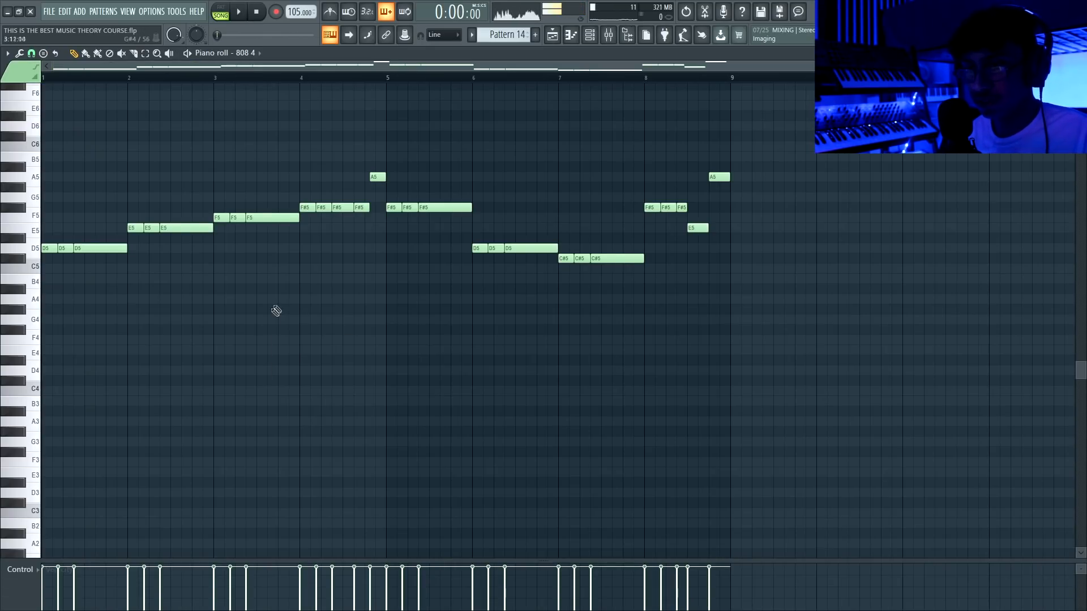
scroll(277, 311, up, 3)
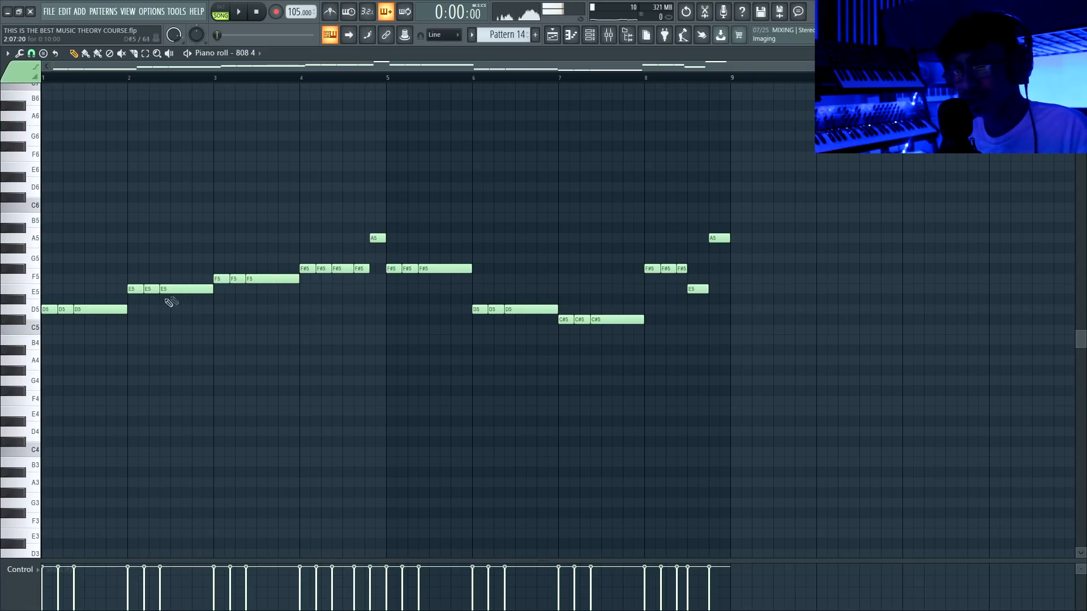
drag(395, 239, 566, 321)
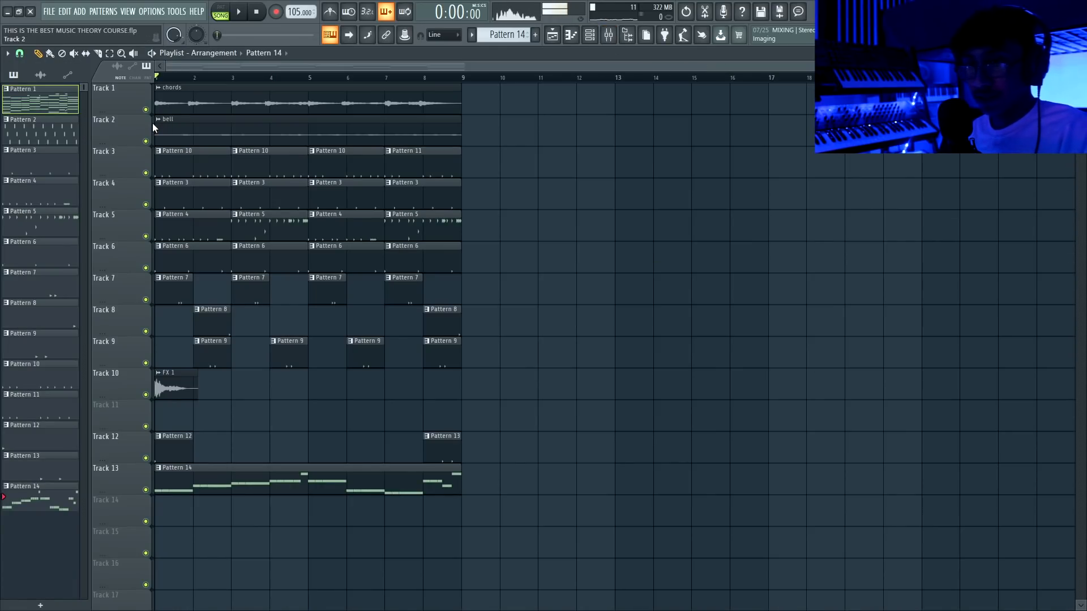
- Isolate the chords and bell tracks in the playlist and save the project
right_click(146, 109)
click(146, 141)
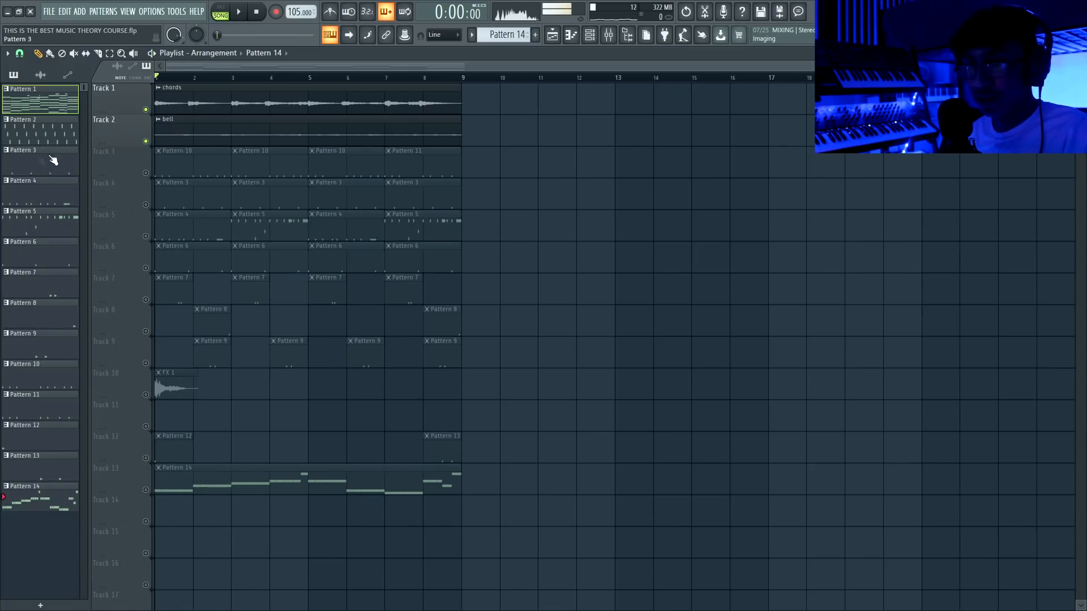
key(ctrl+s)
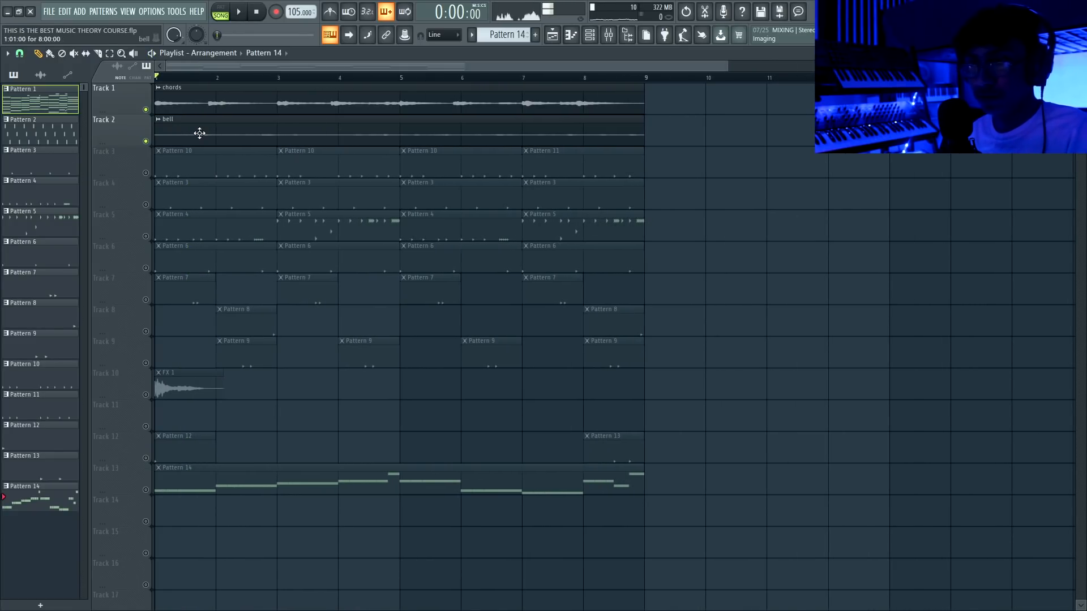
- Bring the other tracks back, mute the chords and bell tracks, and play the drums and 808 alone
right_click(149, 141)
right_click(148, 141)
click(146, 110)
click(146, 141)
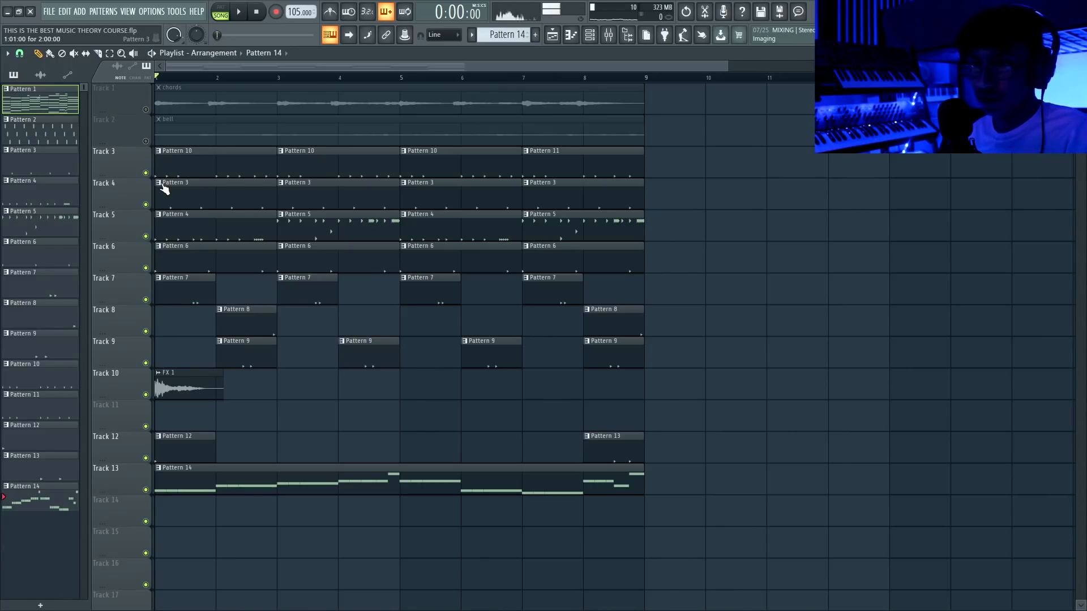
key(space)
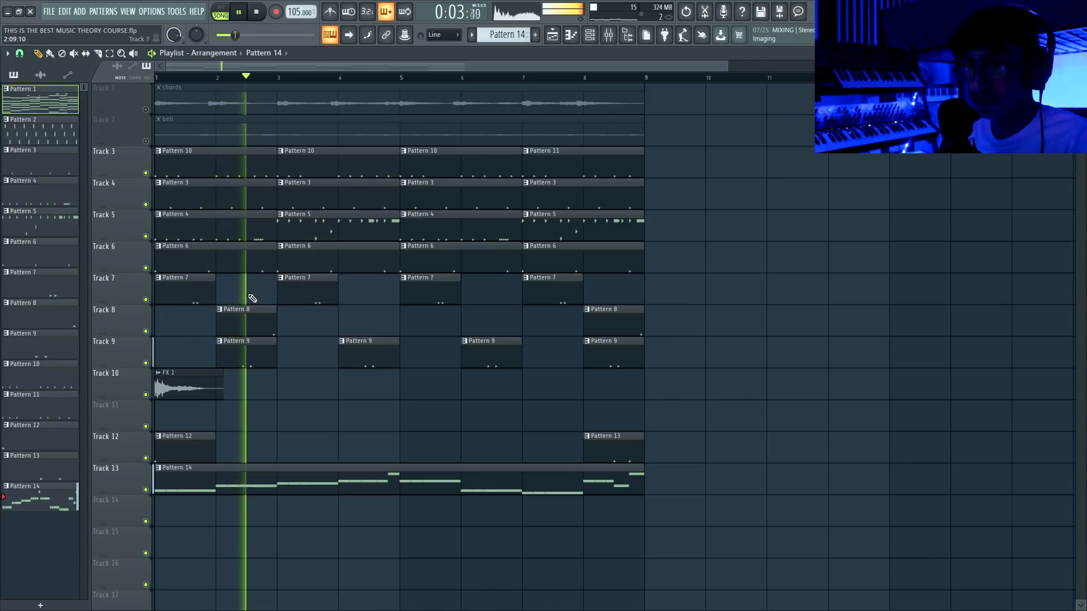
key(space)
- Try filling the Hat 4 row of Pattern 4 on every second step, listen to it, and undo the fill
scroll(262, 244, up, 3)
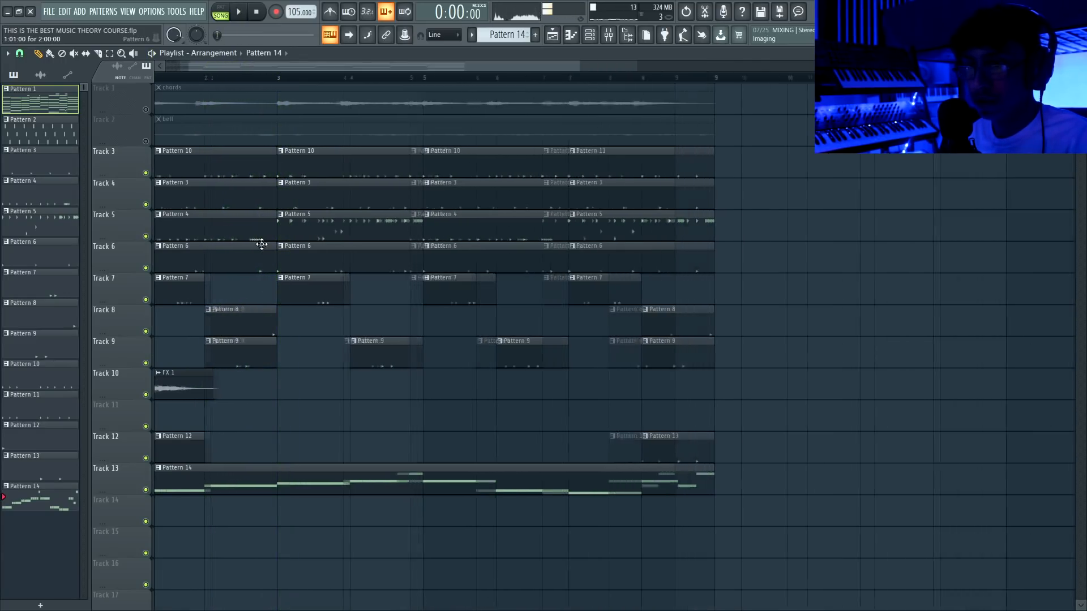
scroll(235, 202, up, 2)
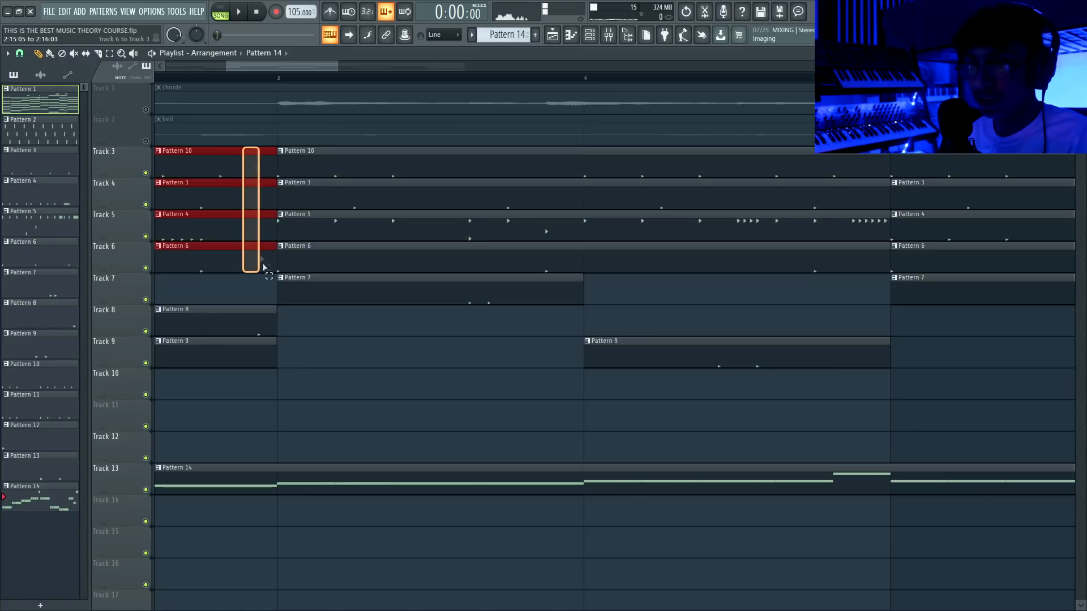
scroll(262, 215, down, 5)
double_click(219, 215)
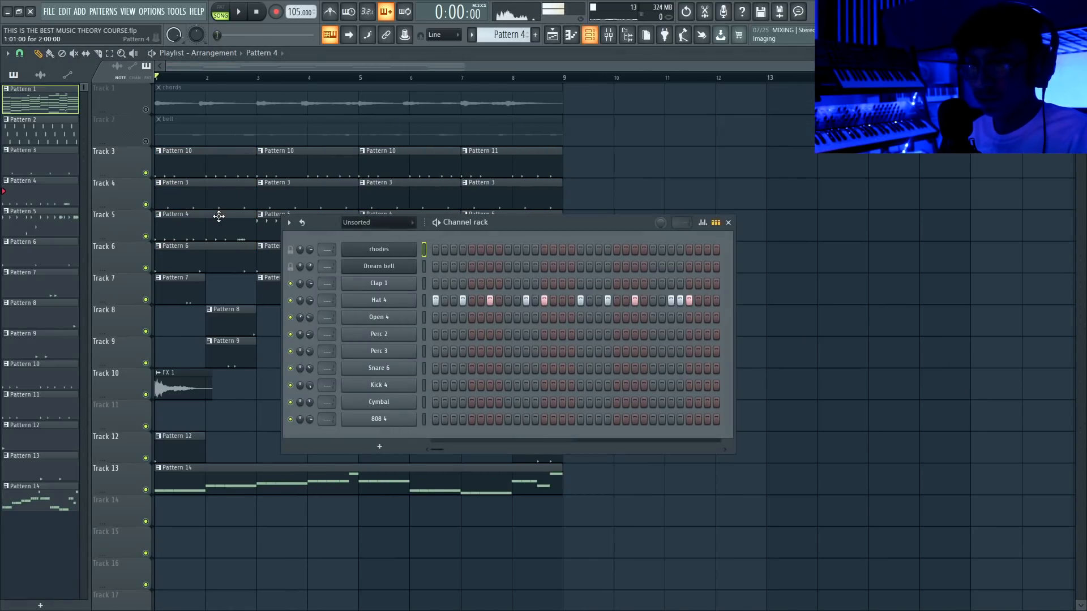
right_click(419, 306)
click(563, 338)
key(space)
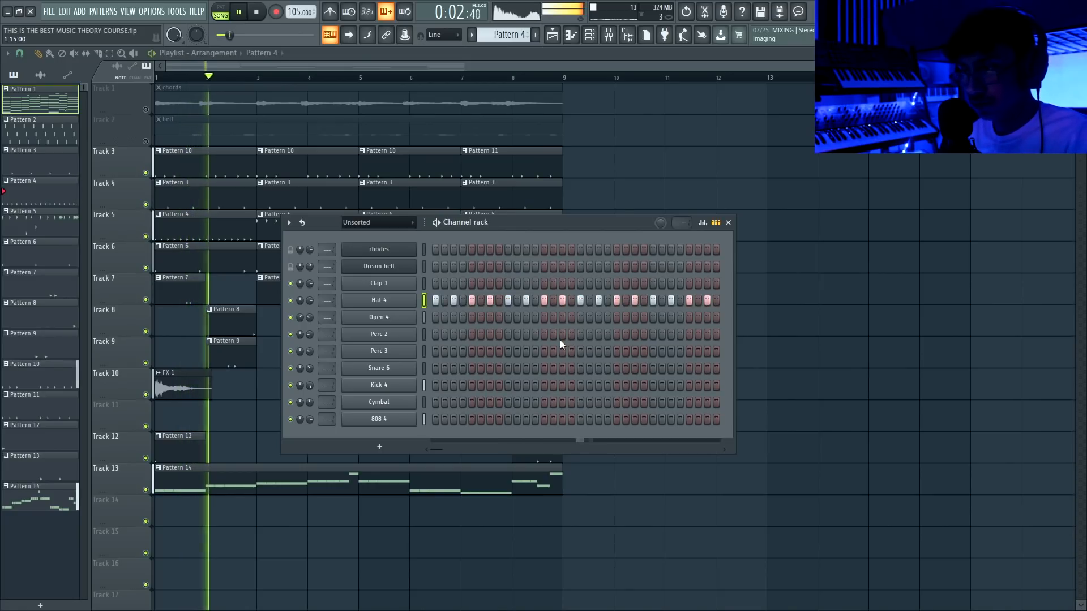
key(space)
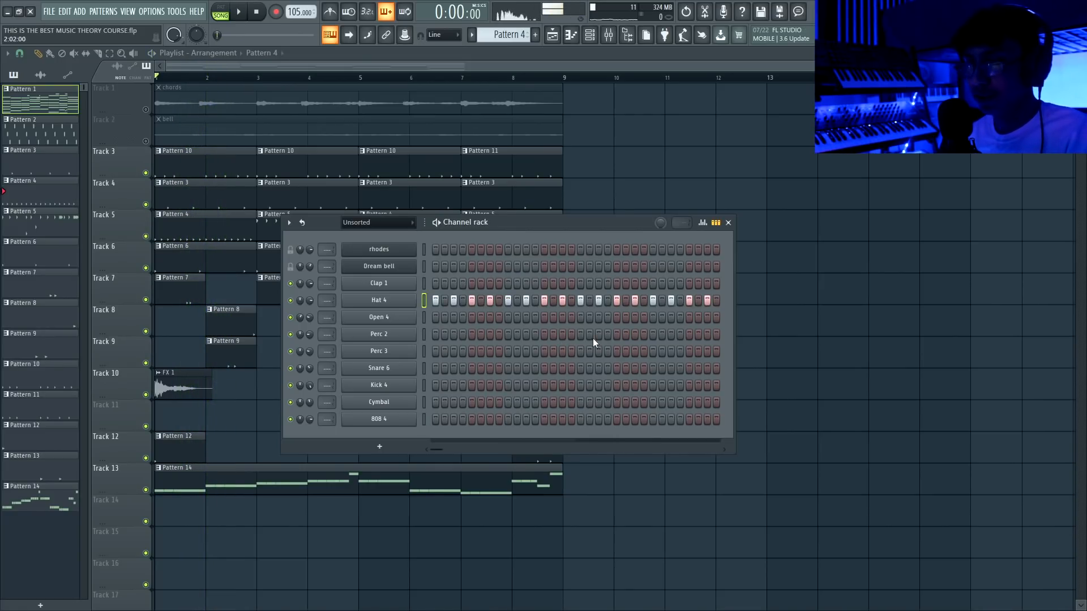
key(ctrl+z)
key(F6)
- Play the drums with the original hats and inspect the Hat 4 steps of Pattern 4 in the channel rack
scroll(104, 288, up, 5)
key(space)
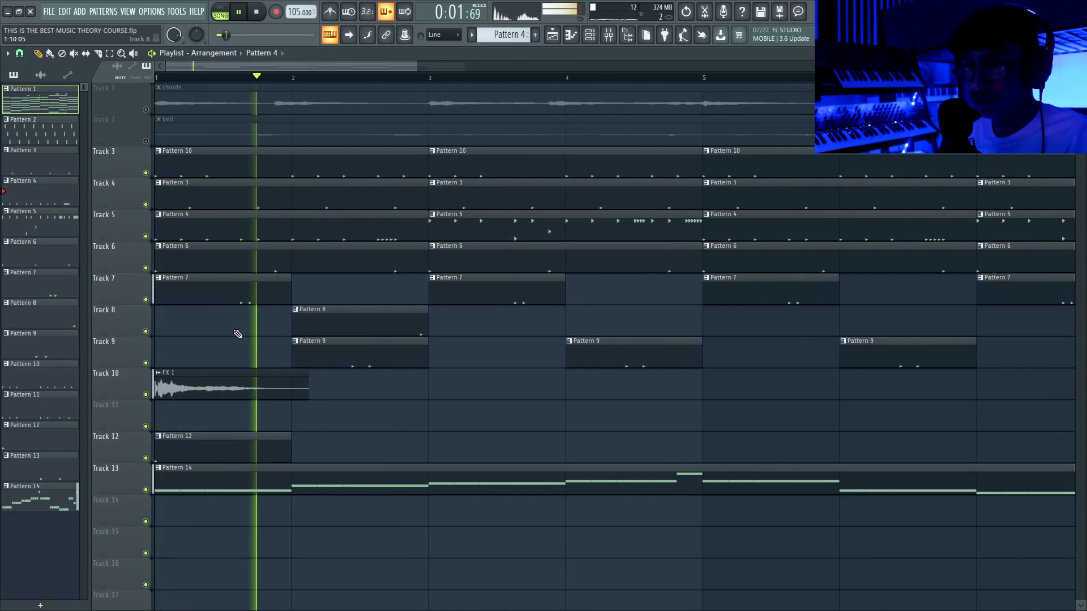
key(space)
scroll(164, 253, down, 3)
scroll(164, 251, up, 3)
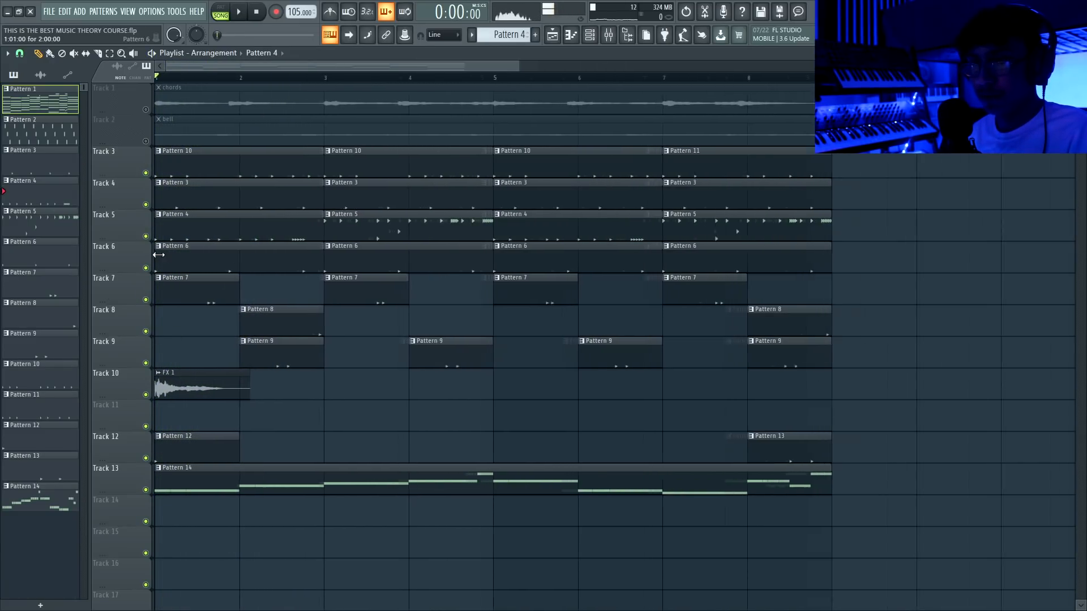
double_click(199, 222)
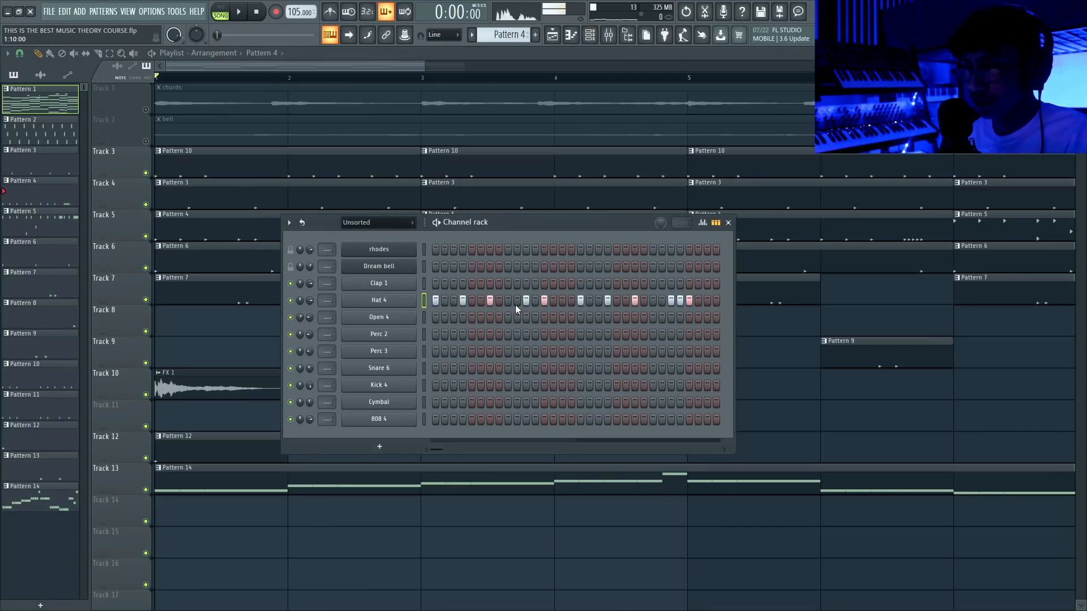
key(F6)
- Bring the whole eight-bar arrangement into view and save the project
scroll(277, 202, down, 3)
mouse_move(438, 67)
mouse_down()
mouse_move(573, 77)
mouse_move(423, 76)
mouse_up()
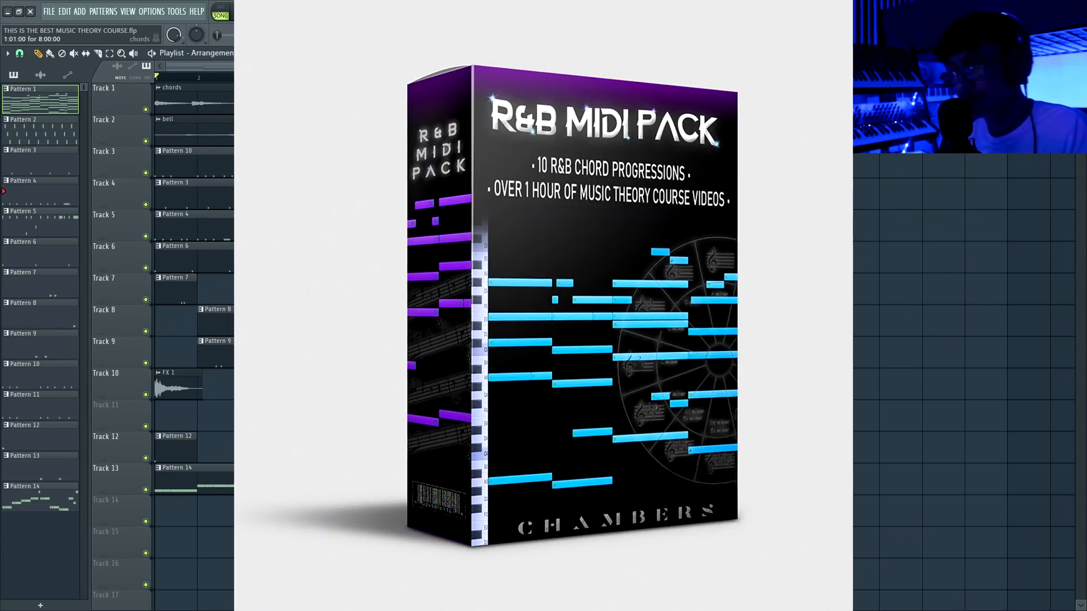
drag(439, 111, 207, 102)
key(ctrl+s)
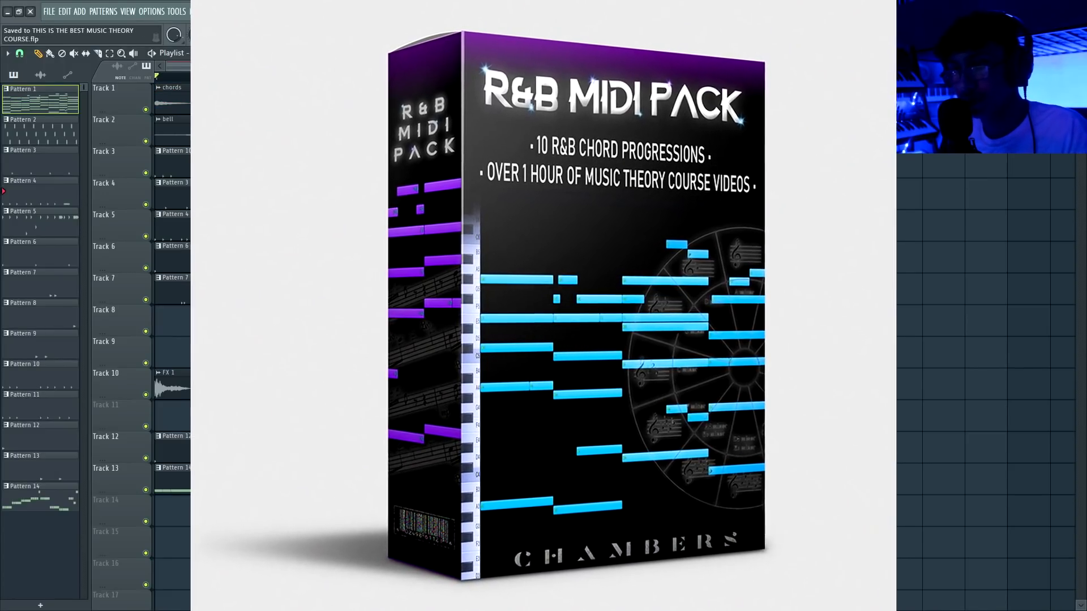